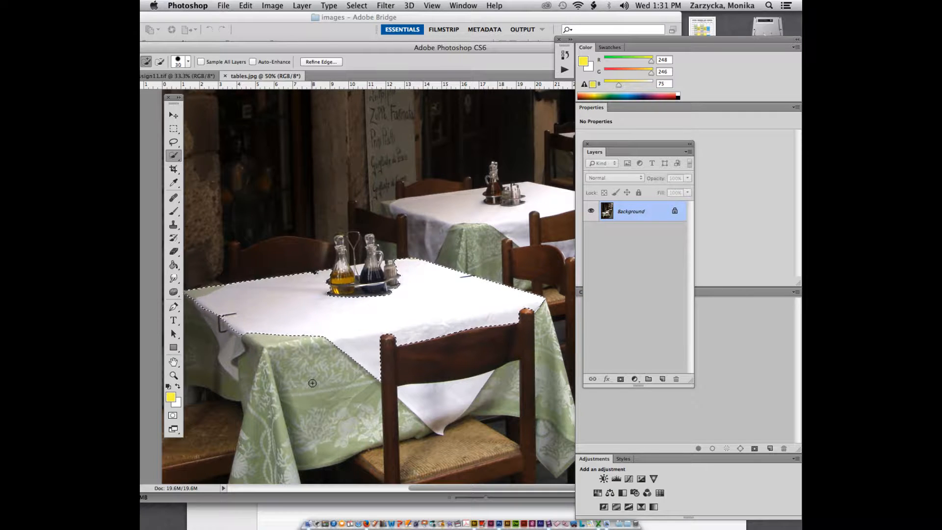
Extend the Quick Selection over the green tablecloth's front panels and left corner overhang with an 80 px brush
{"action": "key", "text": "bracketright"}
{"action": "key", "text": "bracketright"}
{"action": "key", "text": "bracketright"}
{"action": "key", "text": "bracketright"}
{"action": "key", "text": "bracketright"}
{"action": "key", "text": "bracketright"}
{"action": "left_click", "coordinate": [312, 383]}
{"action": "scroll", "coordinate": [312, 383], "scroll_direction": "down", "scroll_amount": 3}
{"action": "left_click", "coordinate": [271, 340]}
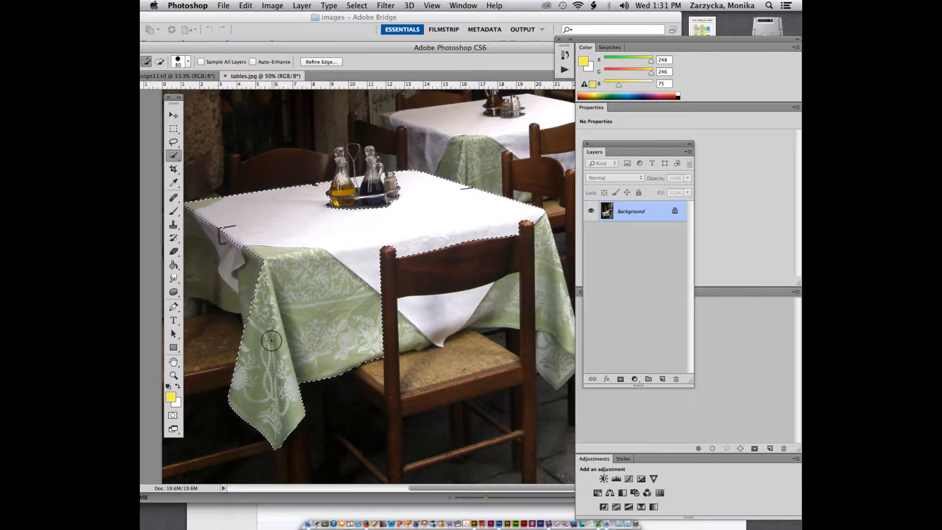
{"action": "left_click", "coordinate": [256, 292]}
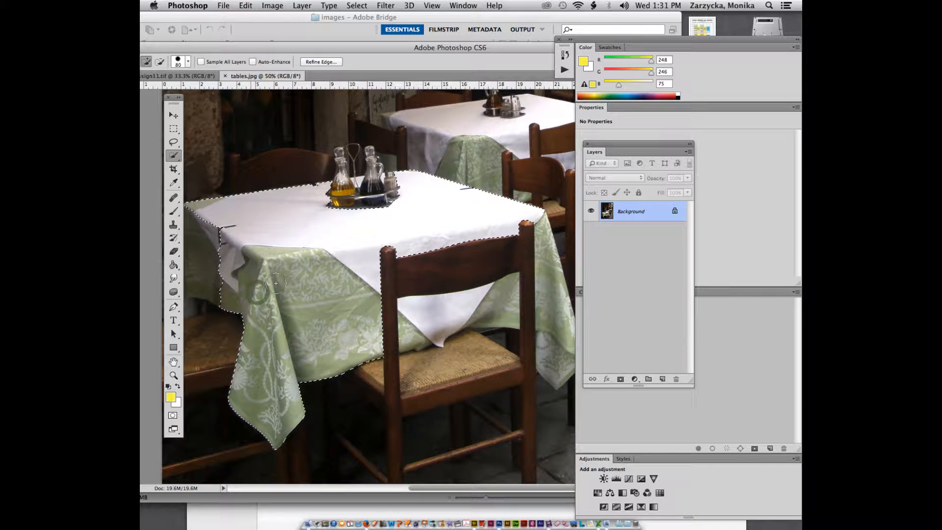
Add the white and green tablecloth areas showing between the front chair's posts to the selection
{"action": "left_click", "coordinate": [408, 310]}
{"action": "left_click", "coordinate": [407, 336]}
{"action": "left_click", "coordinate": [511, 293]}
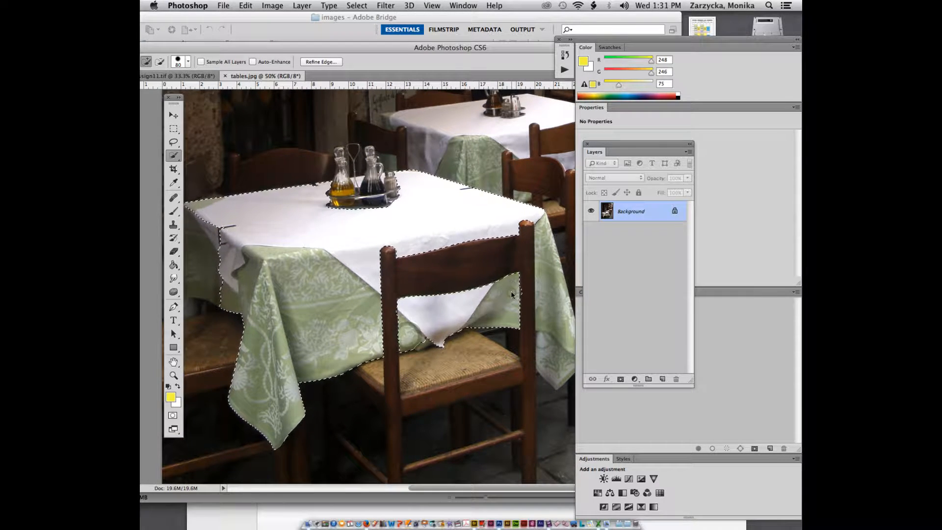
{"action": "left_click", "coordinate": [423, 342]}
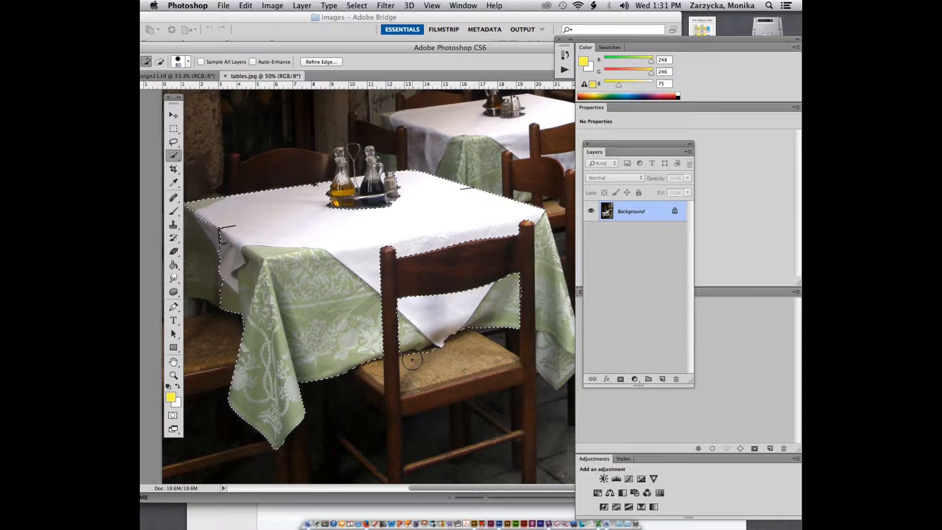
Add the front chair's woven seat, backrest, posts and the front corner of its seat rail to the selection
{"action": "key", "text": "super+equal"}
{"action": "mouse_move", "coordinate": [405, 379]}
{"action": "left_mouse_down"}
{"action": "mouse_move", "coordinate": [364, 390]}
{"action": "mouse_move", "coordinate": [378, 423]}
{"action": "left_mouse_up"}
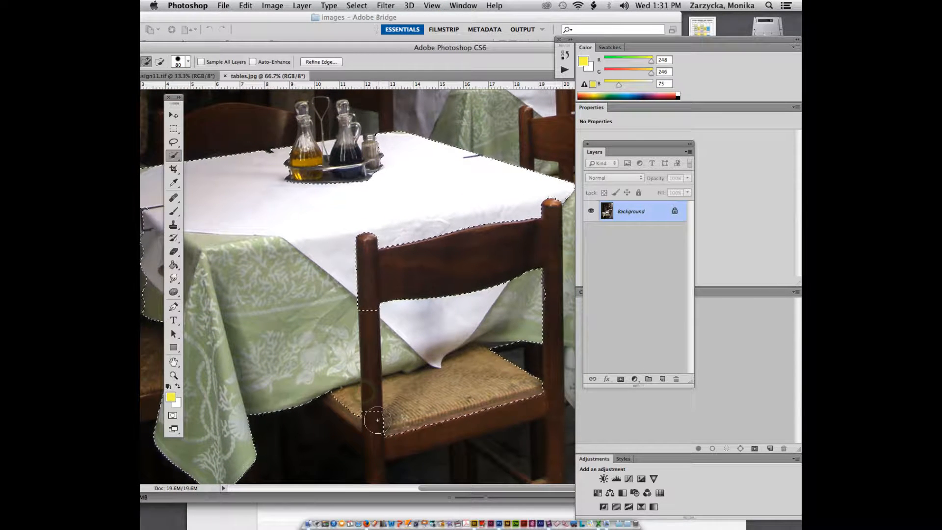
{"action": "left_click", "coordinate": [379, 282]}
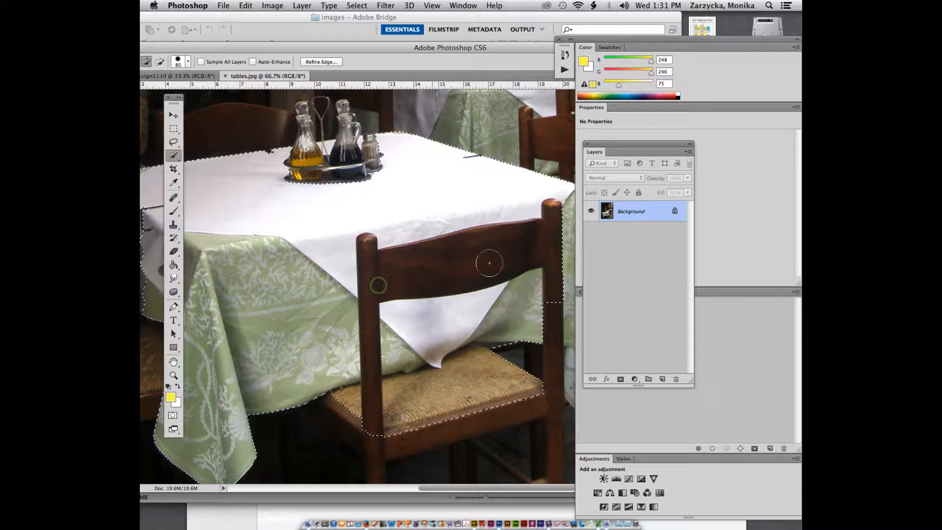
{"action": "scroll", "coordinate": [537, 270], "scroll_direction": "down", "scroll_amount": 3}
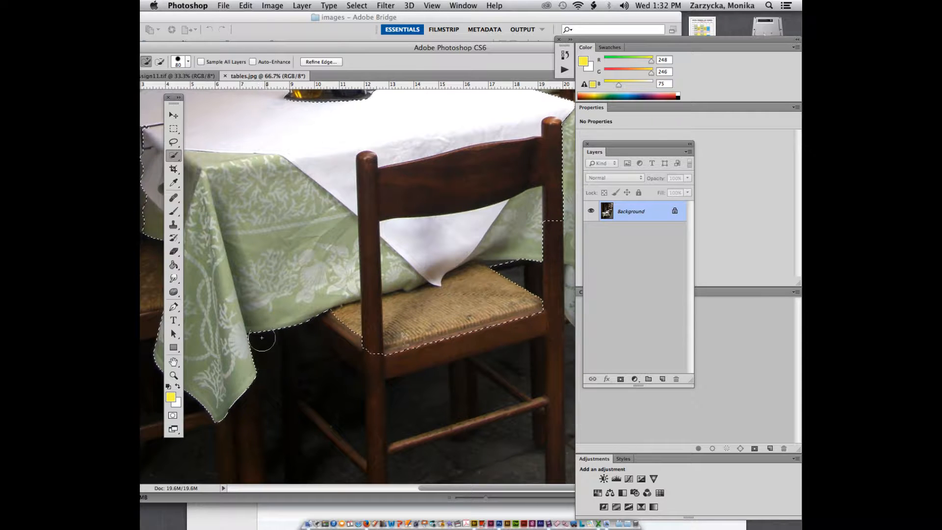
{"action": "scroll", "coordinate": [269, 338], "scroll_direction": "down", "scroll_amount": 6}
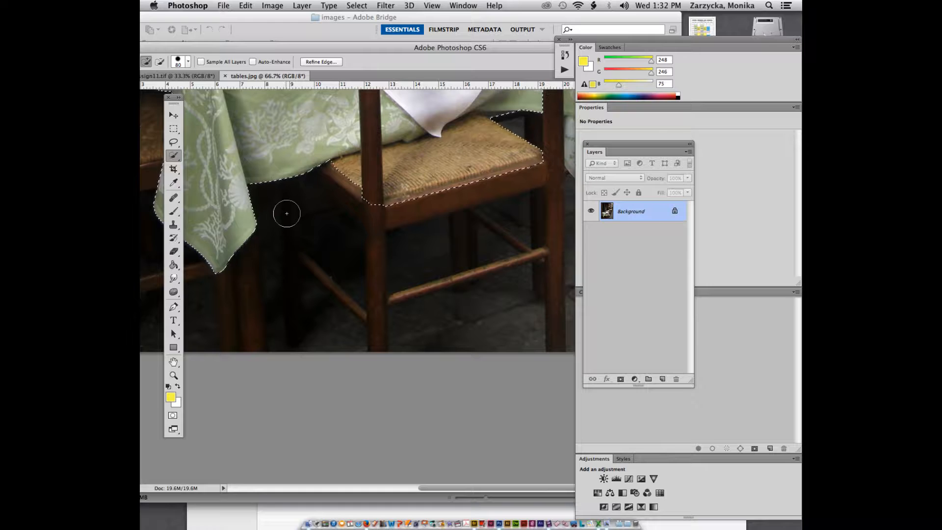
{"action": "mouse_move", "coordinate": [374, 193]}
{"action": "left_mouse_down"}
{"action": "mouse_move", "coordinate": [431, 204]}
{"action": "mouse_move", "coordinate": [378, 212]}
{"action": "left_mouse_up"}
{"action": "left_click", "coordinate": [389, 213]}
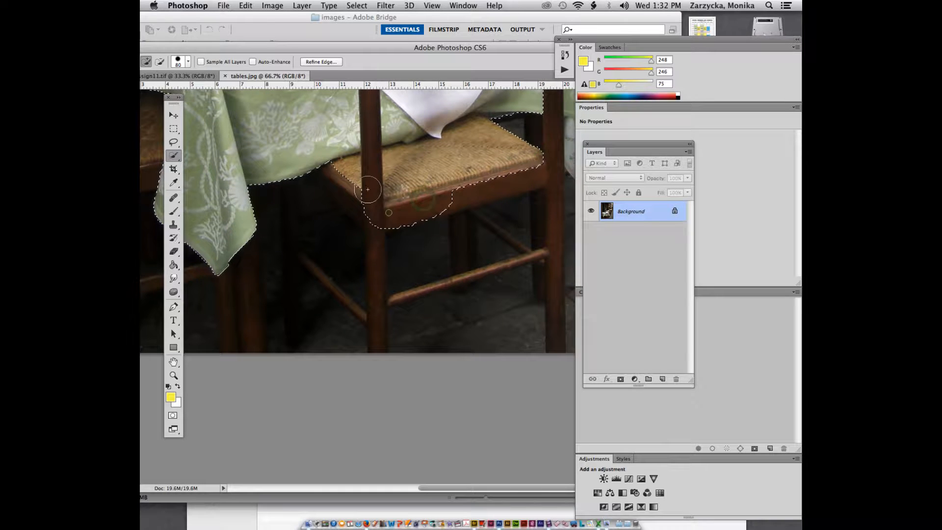
Try to add the side rail of the front chair's seat to the selection, and undo that stroke
{"action": "left_click", "coordinate": [359, 191]}
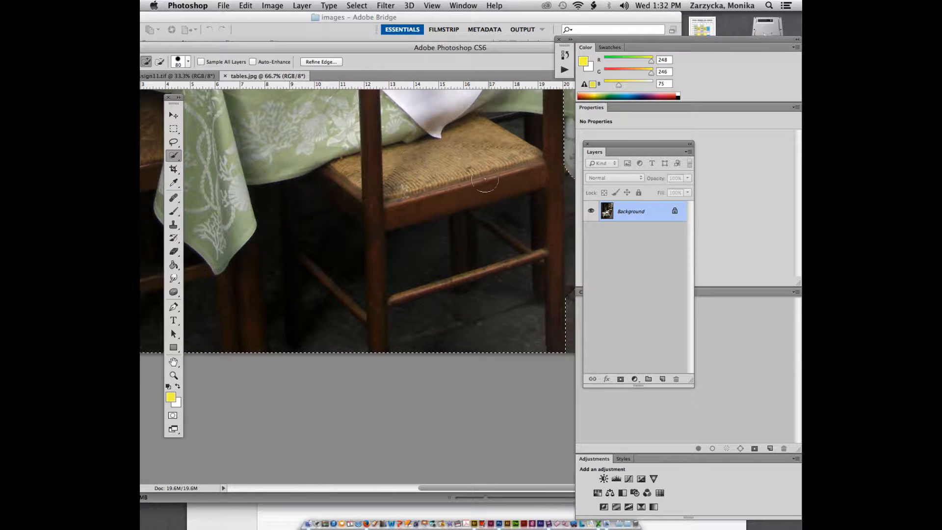
{"action": "key", "text": "super+minus"}
{"action": "key", "text": "super+minus"}
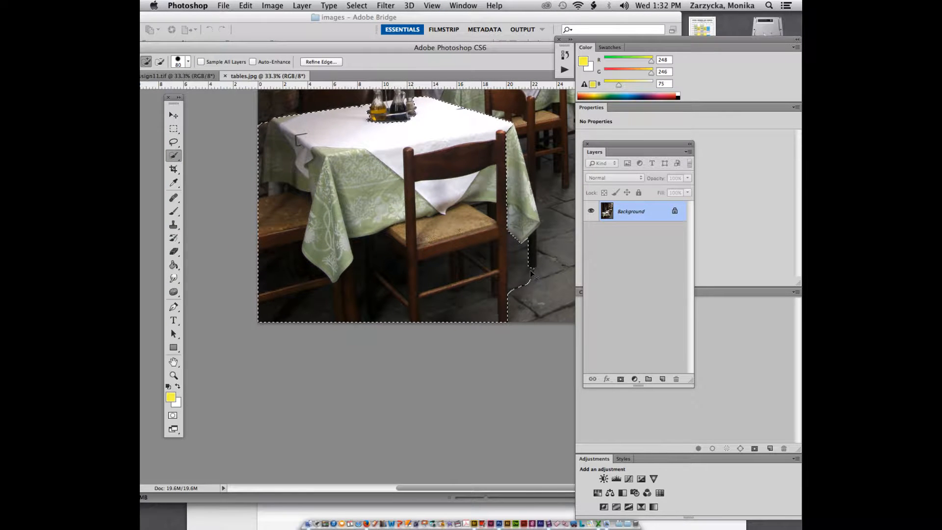
{"action": "key", "text": "super+z"}
Add the green tablecloth hanging behind the front chair's right post to the selection
{"action": "scroll", "coordinate": [442, 226], "scroll_direction": "up", "scroll_amount": 5}
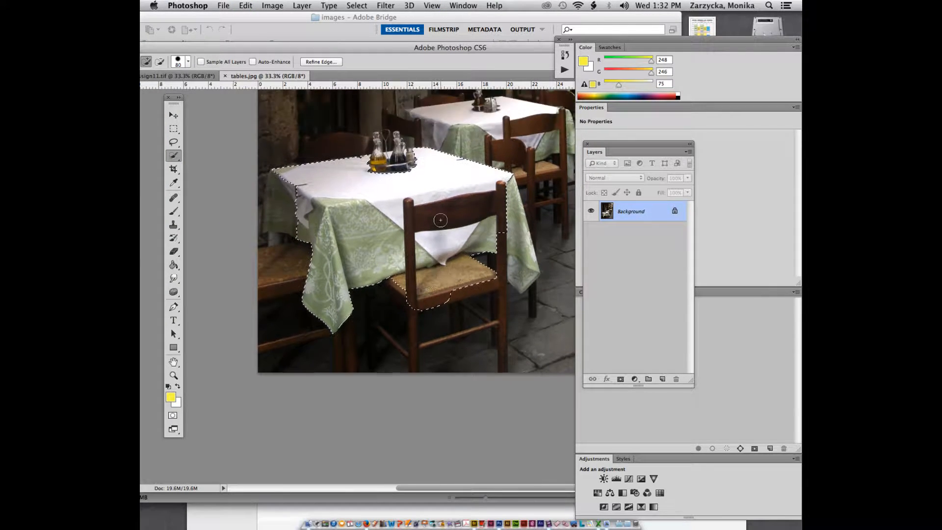
{"action": "scroll", "coordinate": [446, 230], "scroll_direction": "down", "scroll_amount": 10}
{"action": "scroll", "coordinate": [457, 181], "scroll_direction": "up", "scroll_amount": 5}
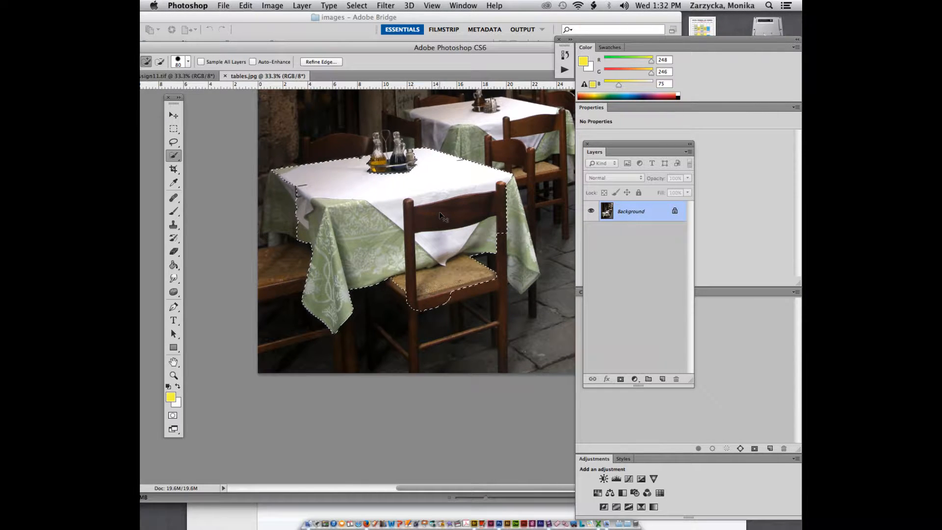
{"action": "key", "text": "super+plus"}
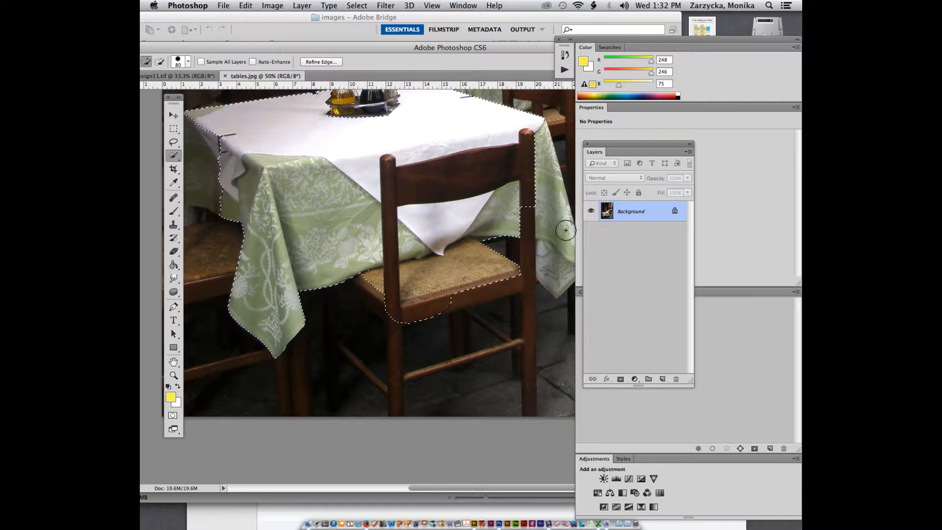
{"action": "mouse_move", "coordinate": [566, 230]}
{"action": "left_mouse_down"}
{"action": "mouse_move", "coordinate": [550, 171]}
{"action": "mouse_move", "coordinate": [541, 244]}
{"action": "left_mouse_up"}
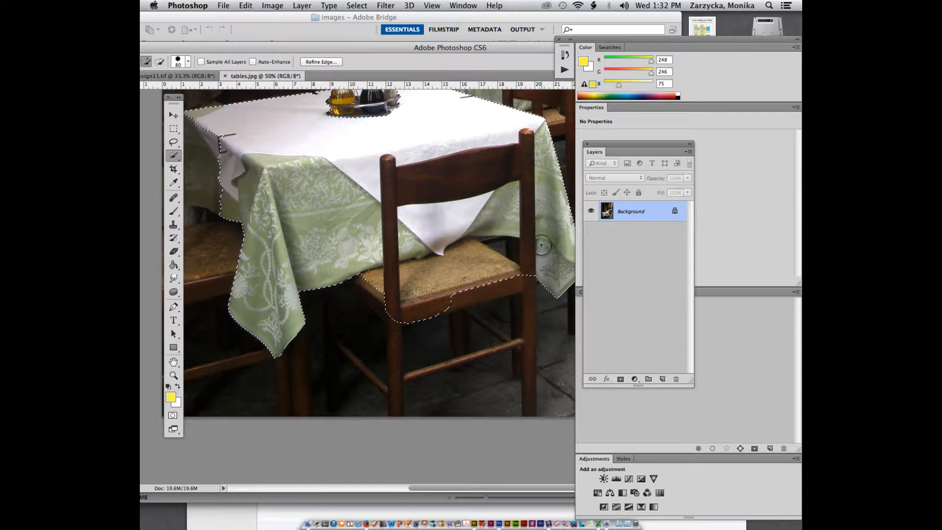
Add the wooden chair behind the table and the oil and vinegar bottles to the selection with a 9 px brush
{"action": "scroll", "coordinate": [541, 245], "scroll_direction": "down", "scroll_amount": 3}
{"action": "scroll", "coordinate": [500, 317], "scroll_direction": "up", "scroll_amount": 6}
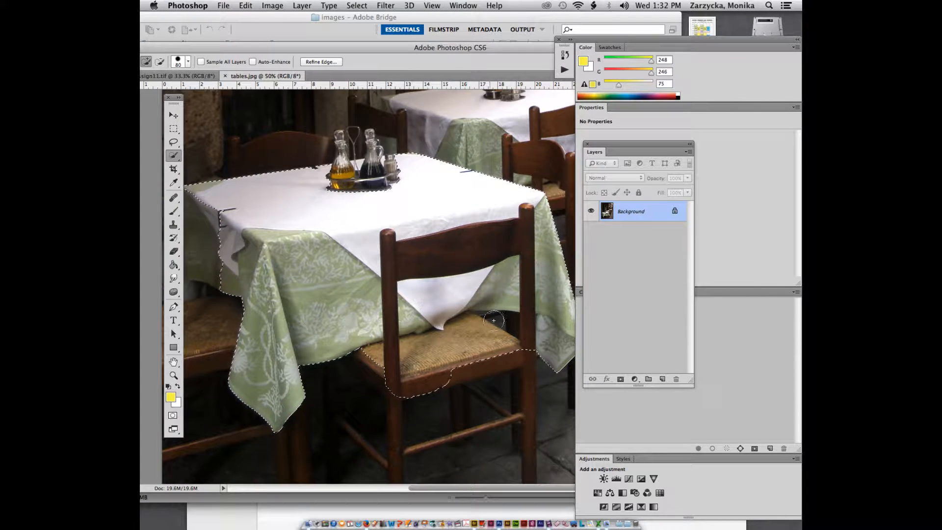
{"action": "left_click", "coordinate": [287, 155]}
{"action": "double_click", "coordinate": [292, 47]}
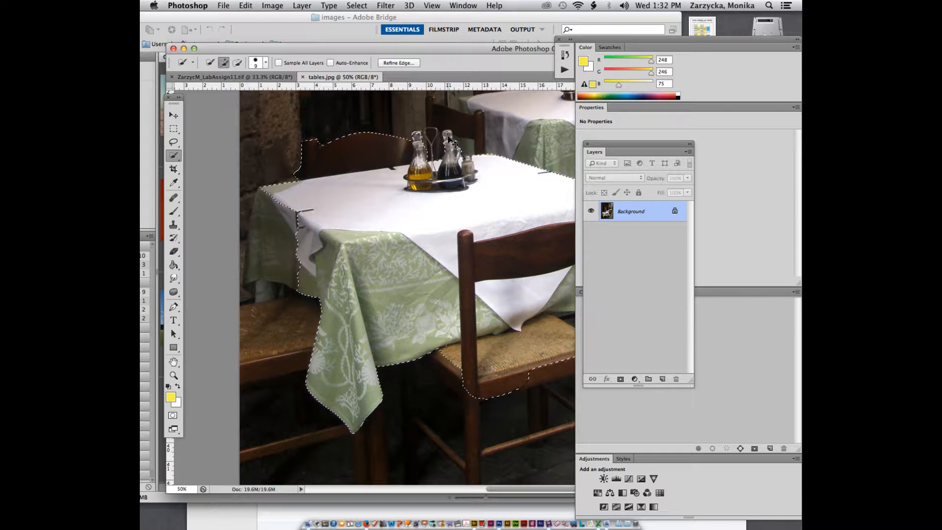
{"action": "key", "text": "super+plus"}
{"action": "key", "text": "super+plus"}
{"action": "scroll", "coordinate": [402, 137], "scroll_direction": "up", "scroll_amount": 10}
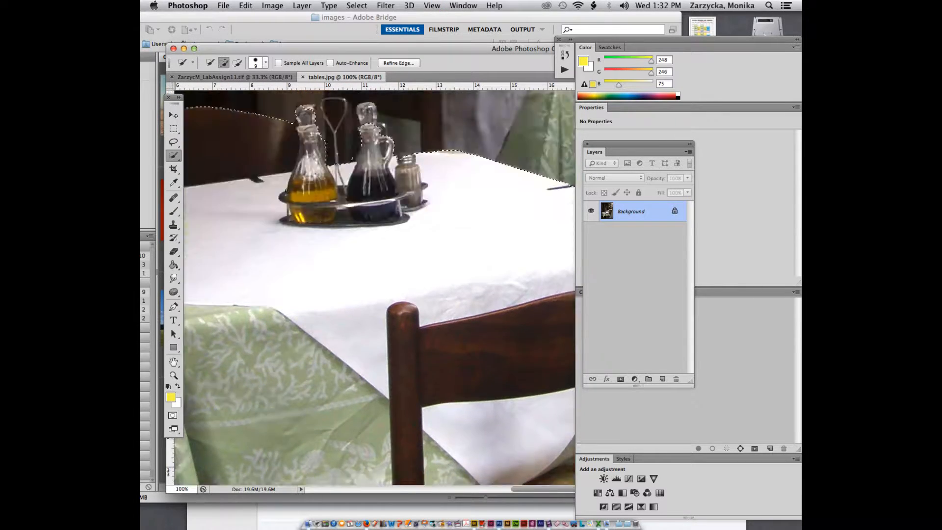
{"action": "scroll", "coordinate": [355, 245], "scroll_direction": "down", "scroll_amount": 3}
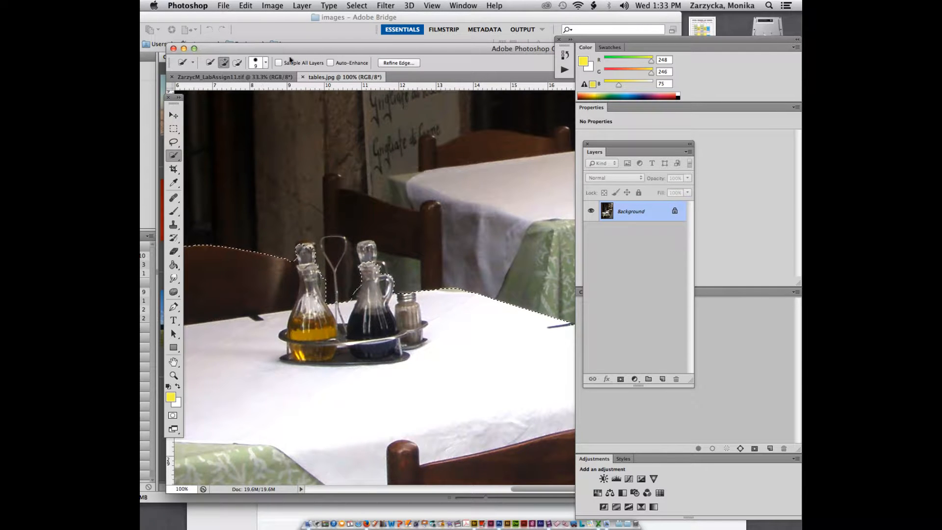
Add the shaded side of the tablecloth and the left chair's woven seat to the selection with an enlarged brush
{"action": "left_click_drag", "start_coordinate": [290, 49], "coordinate": [310, 43]}
{"action": "key", "text": "super+minus"}
{"action": "key", "text": "super+minus"}
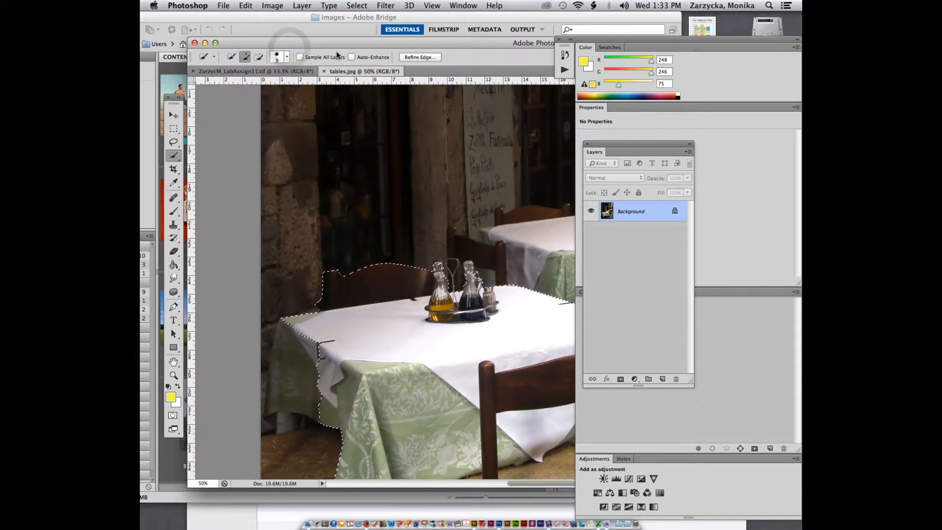
{"action": "key", "text": "super+minus"}
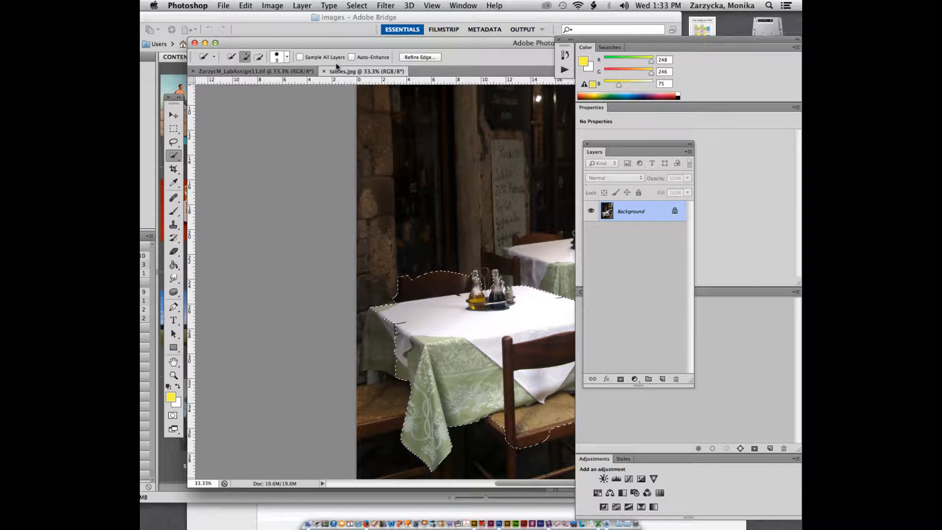
{"action": "key", "text": "bracketright"}
{"action": "key", "text": "bracketright"}
{"action": "key", "text": "bracketright"}
{"action": "key", "text": "bracketright"}
{"action": "left_click", "coordinate": [386, 342]}
{"action": "key", "text": "bracketleft"}
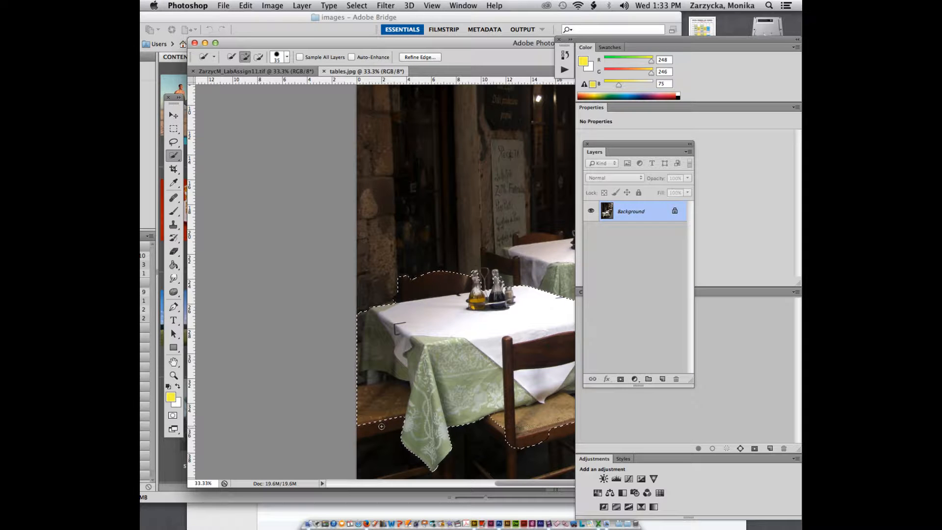
Try to extend the selection below the left chair's seat and along the front chair's seat rail, and undo the strokes
{"action": "scroll", "coordinate": [382, 426], "scroll_direction": "down", "scroll_amount": 10}
{"action": "scroll", "coordinate": [382, 426], "scroll_direction": "up", "scroll_amount": 10}
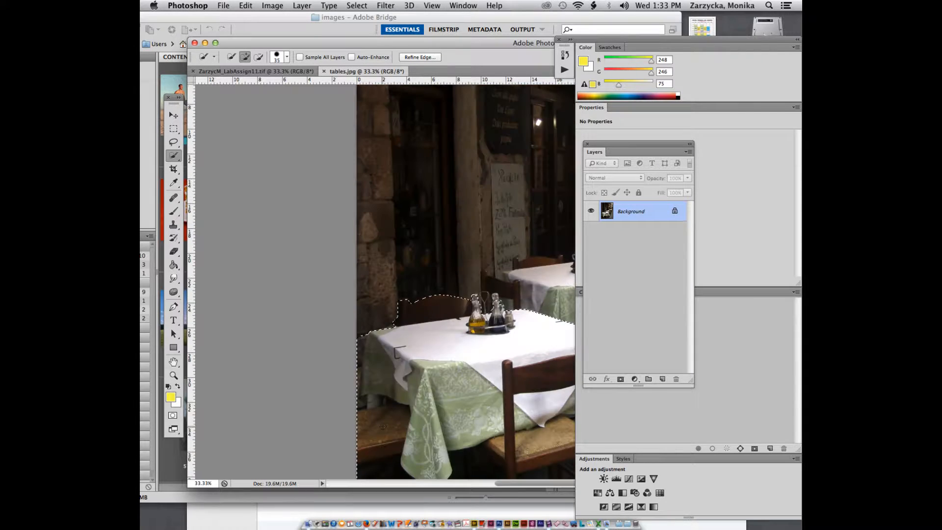
{"action": "left_click", "coordinate": [382, 426]}
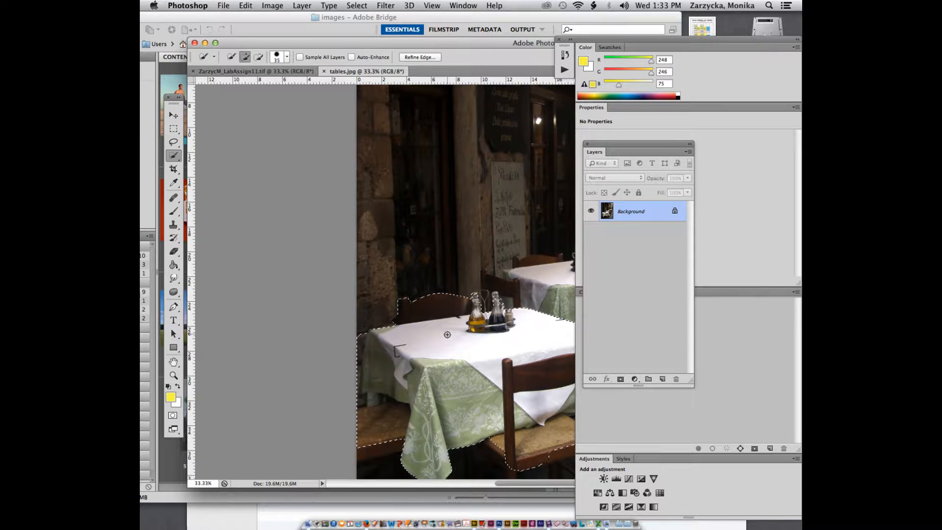
{"action": "scroll", "coordinate": [507, 417], "scroll_direction": "down", "scroll_amount": 8}
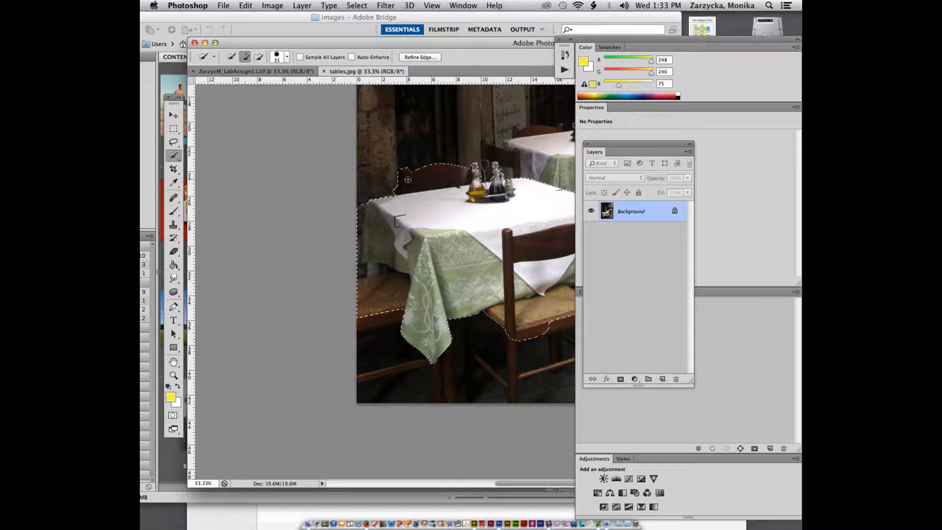
{"action": "left_click", "coordinate": [557, 324]}
{"action": "key", "text": "ctrl+z"}
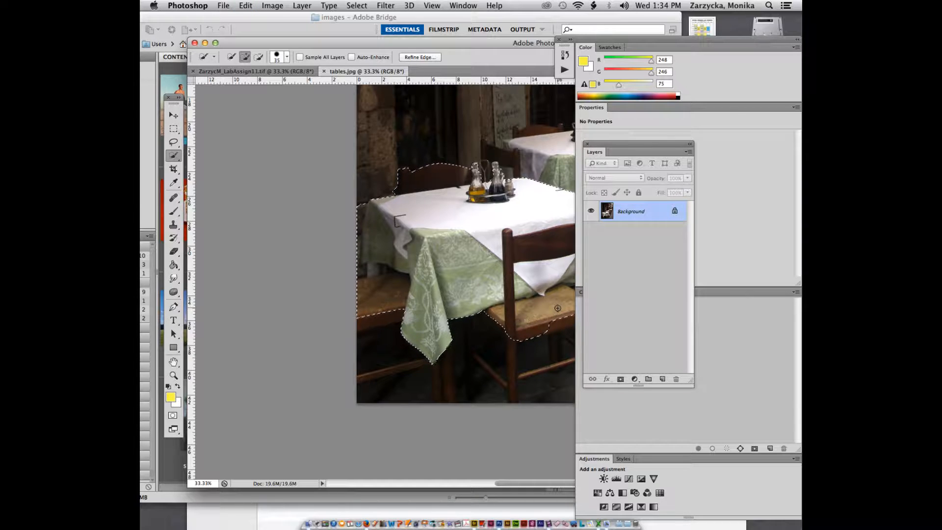
Subtract the dark wall strip between the image's left edge and the tablecloth's shaded side from the selection with the Polygonal Lasso
{"action": "key", "text": "super+equal"}
{"action": "key", "text": "super+equal"}
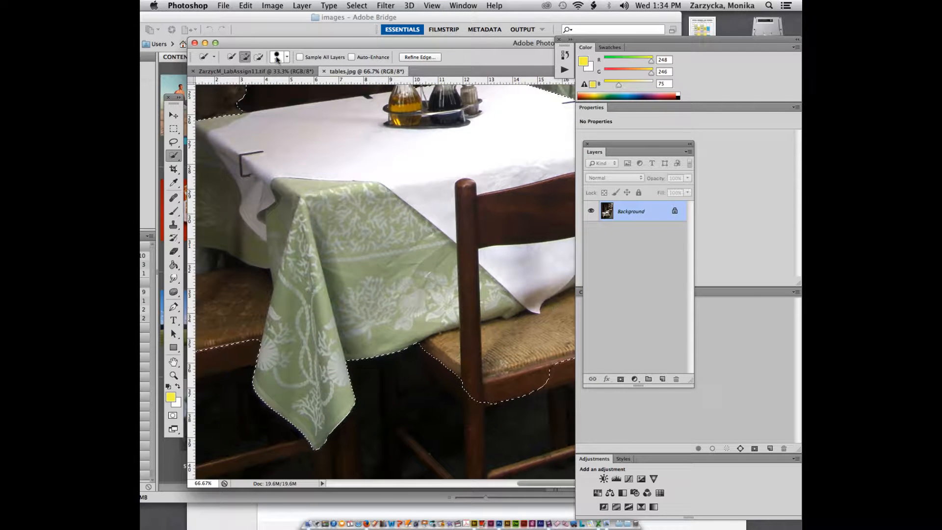
{"action": "scroll", "coordinate": [313, 249], "scroll_direction": "up", "scroll_amount": 5}
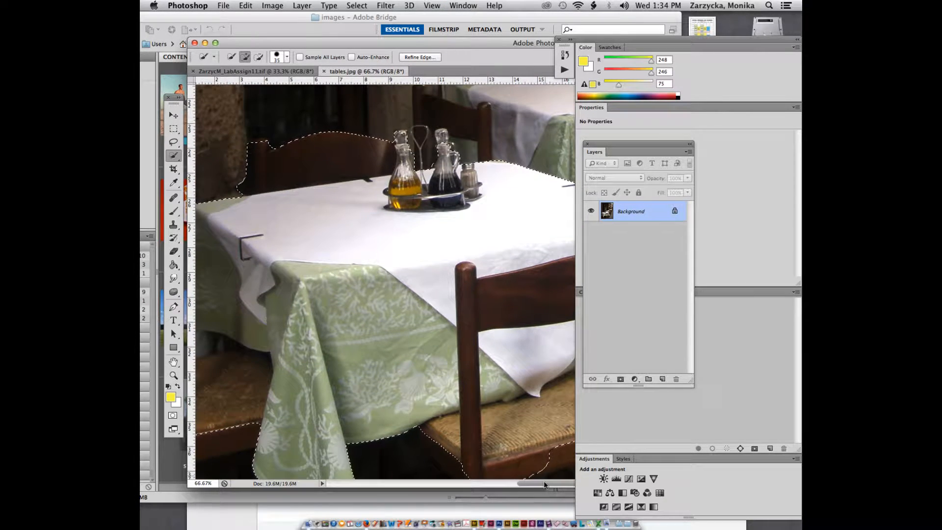
{"action": "scroll", "coordinate": [486, 475], "scroll_direction": "left", "scroll_amount": 10}
{"action": "scroll", "coordinate": [491, 475], "scroll_direction": "right", "scroll_amount": 3}
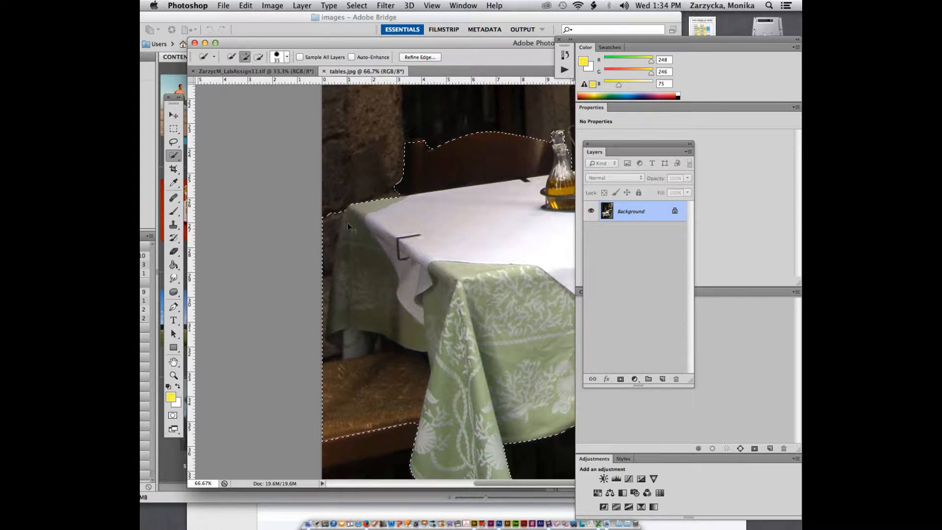
{"action": "key", "text": "super+plus"}
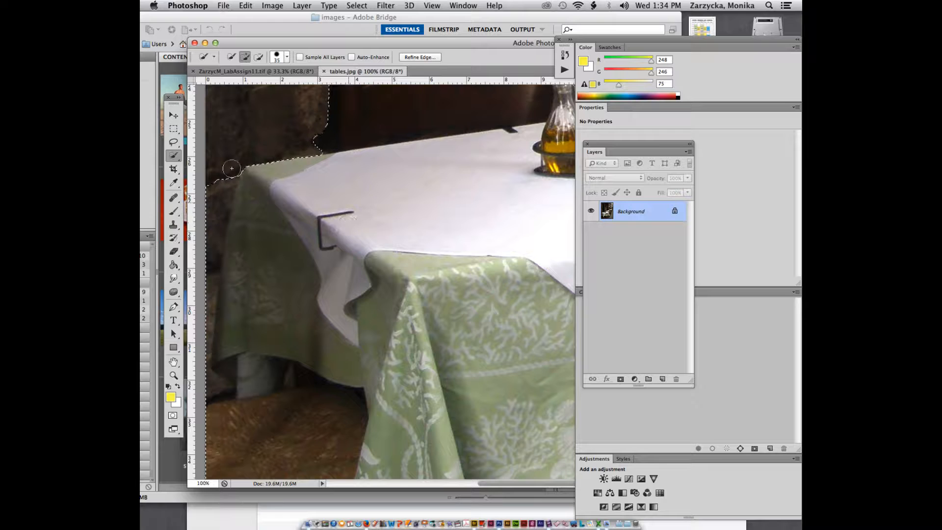
{"action": "left_click", "coordinate": [178, 146]}
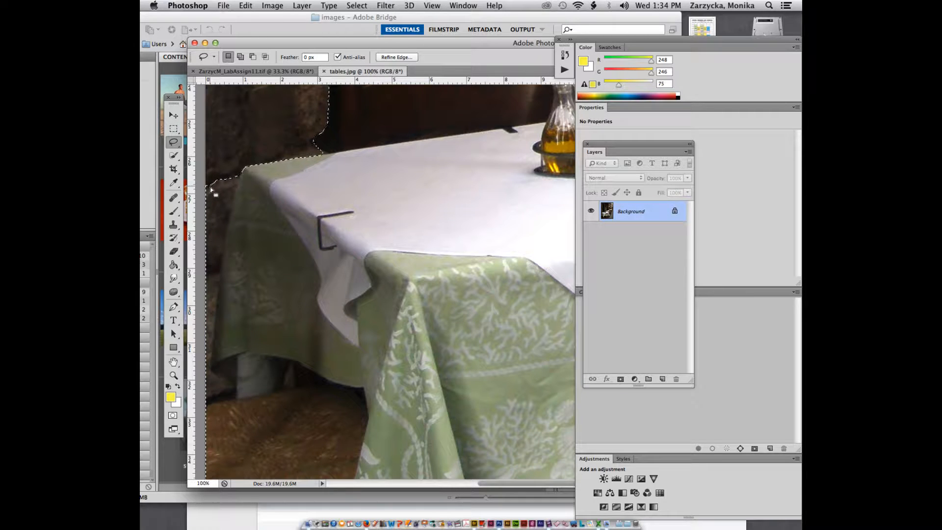
{"action": "key", "text": "alt"}
{"action": "left_click_drag", "start_coordinate": [173, 144], "coordinate": [211, 152]}
{"action": "key", "text": "alt"}
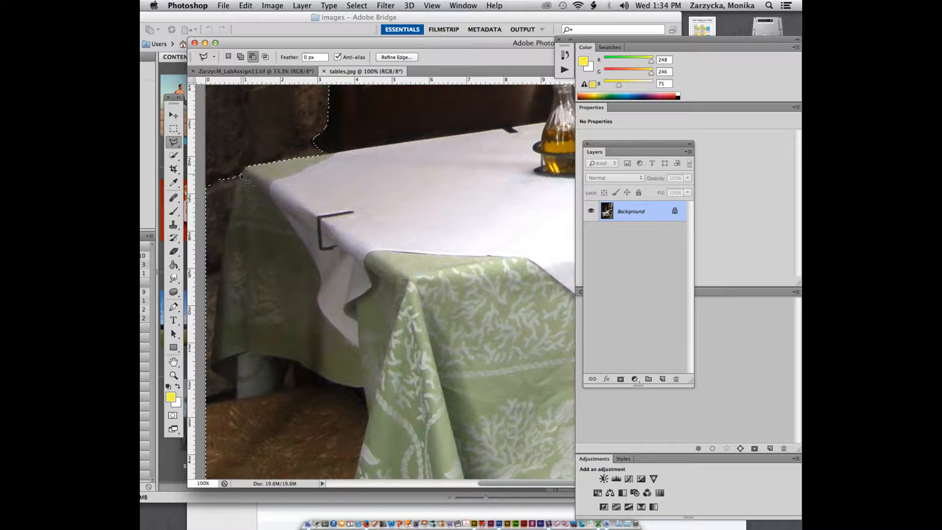
{"action": "left_click", "coordinate": [241, 173]}
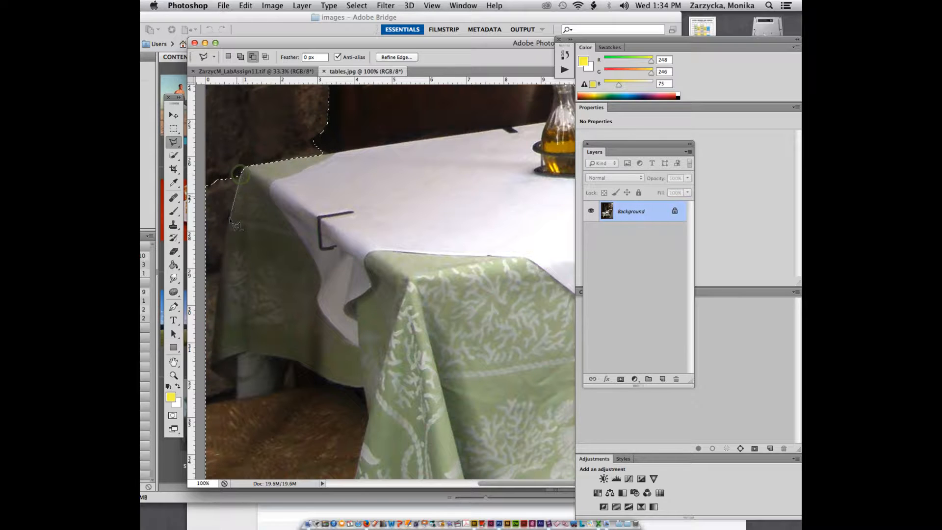
{"action": "left_click", "coordinate": [220, 256]}
{"action": "left_click", "coordinate": [198, 373]}
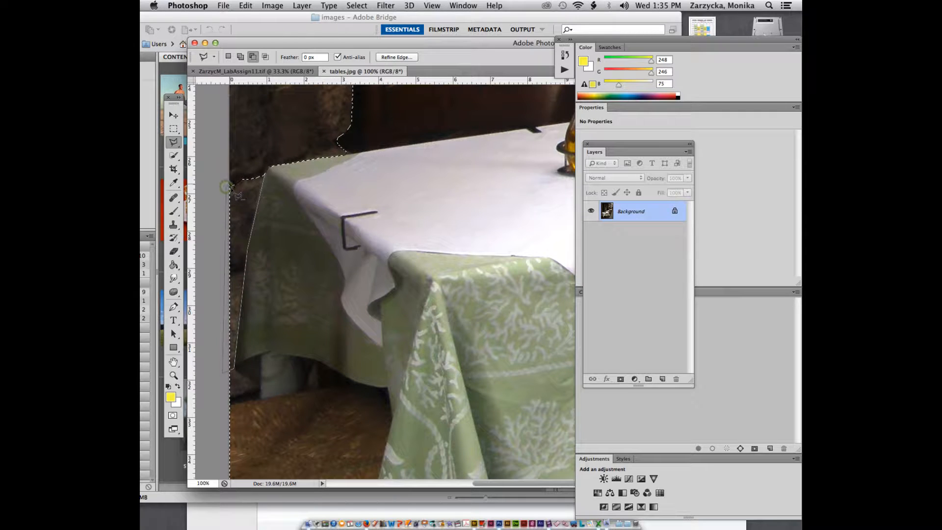
{"action": "left_click", "coordinate": [227, 187]}
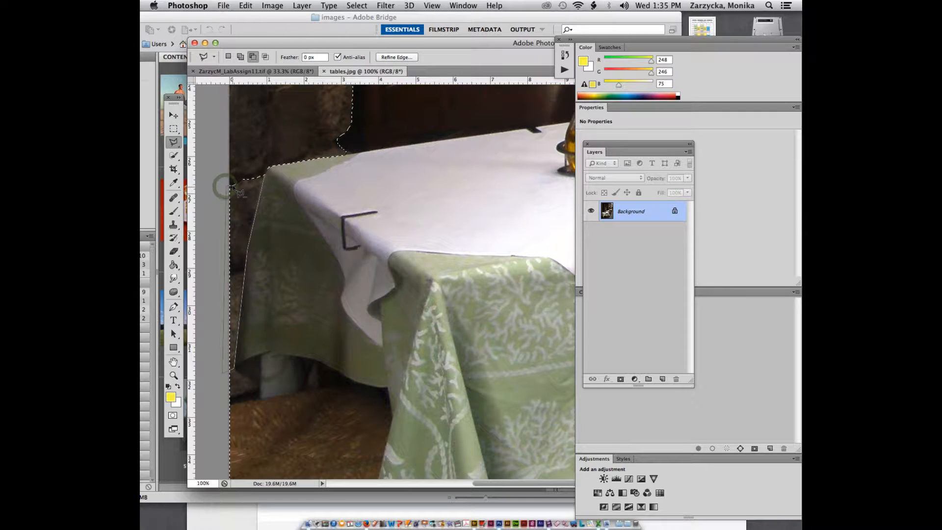
{"action": "left_click", "coordinate": [266, 172]}
{"action": "left_click", "coordinate": [264, 173]}
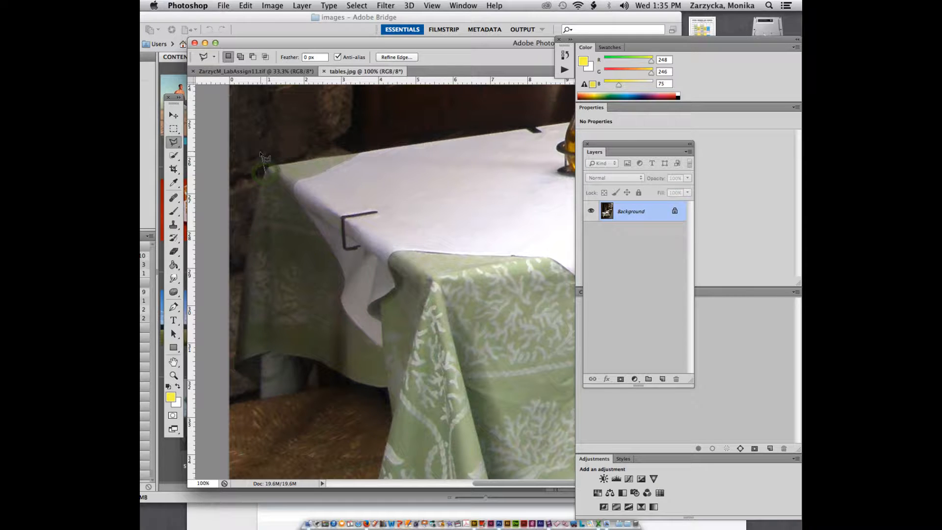
{"action": "double_click", "coordinate": [264, 157]}
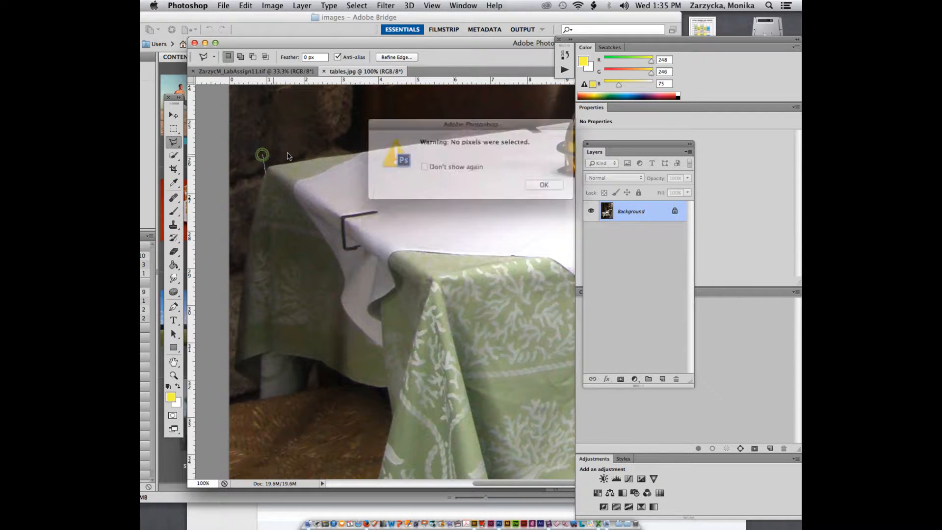
{"action": "left_click", "coordinate": [549, 183]}
{"action": "key", "text": "super+z"}
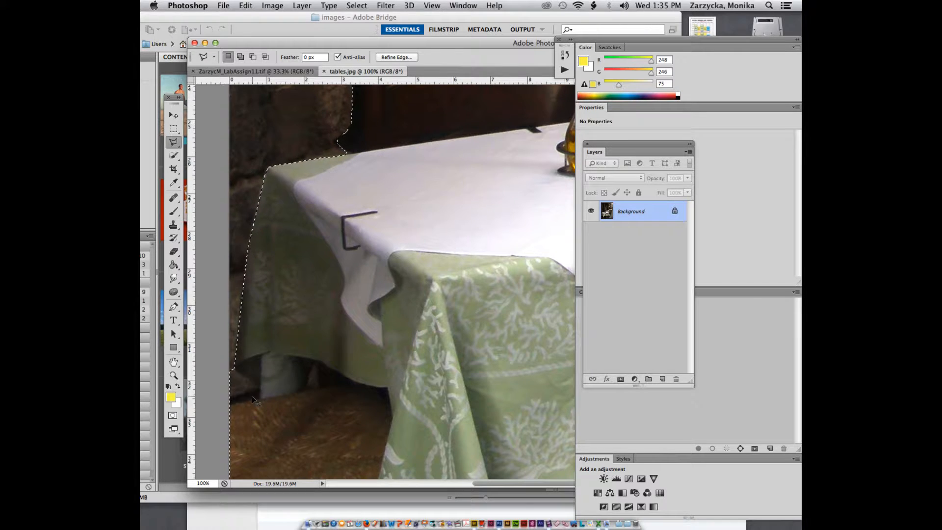
Subtract the dark wall patch between the tablecloth's lower left corner, the pale table leg and the left chair's seat from the selection
{"action": "key", "text": "super+equal"}
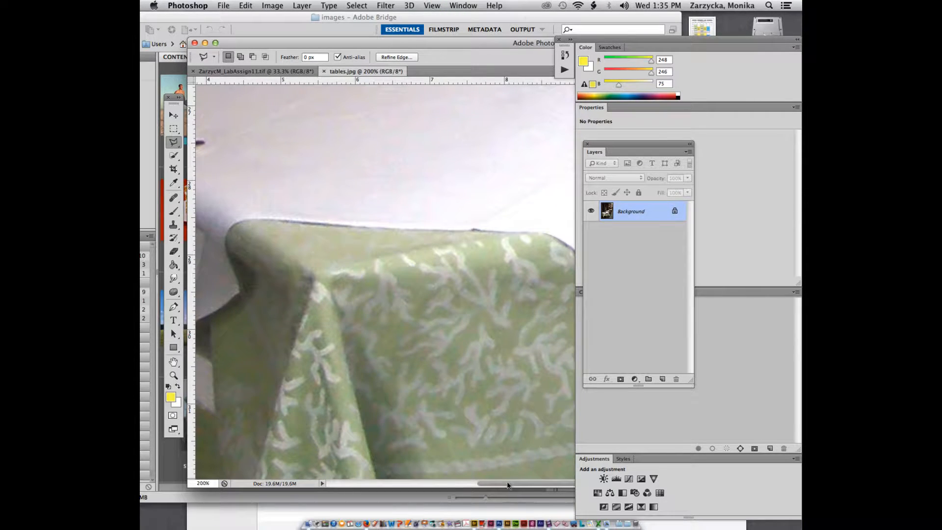
{"action": "left_click_drag", "start_coordinate": [507, 485], "coordinate": [433, 485]}
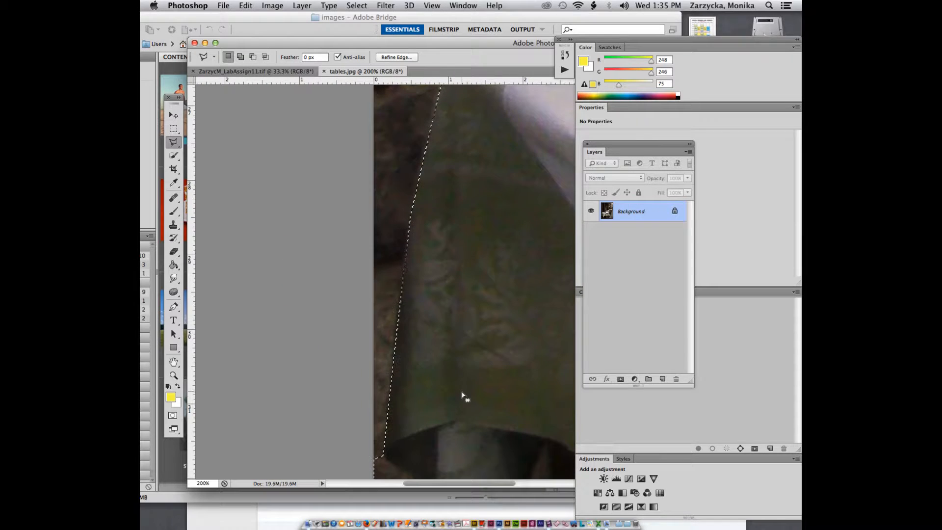
{"action": "scroll", "coordinate": [461, 393], "scroll_direction": "down", "scroll_amount": 5}
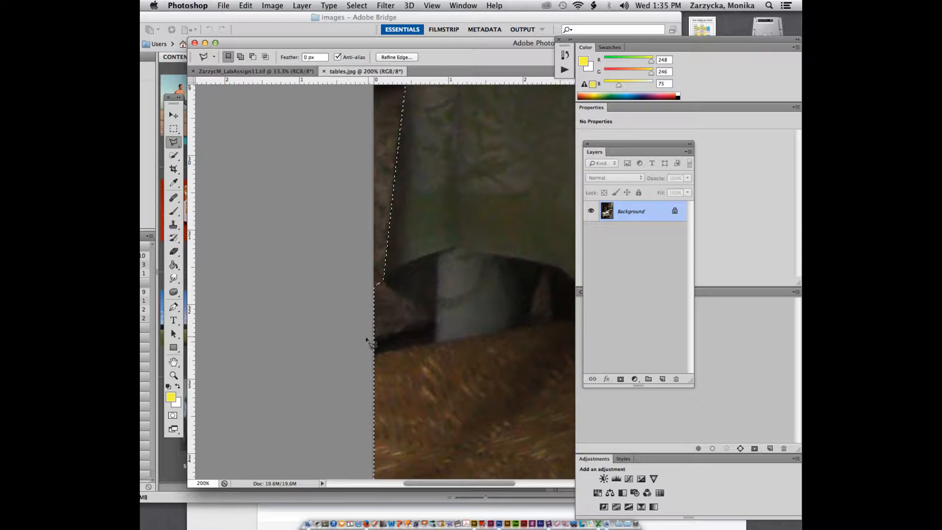
{"action": "scroll", "coordinate": [371, 341], "scroll_direction": "down", "scroll_amount": 3}
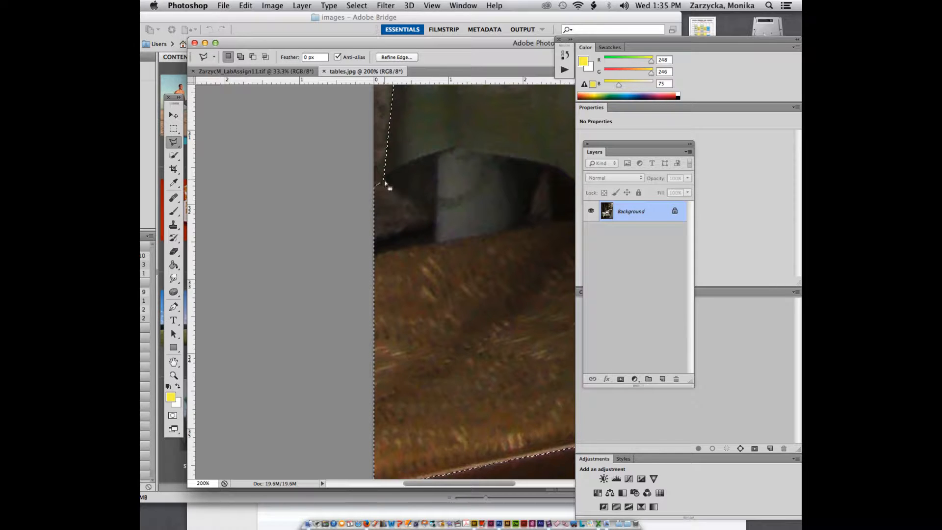
{"action": "key", "text": "alt"}
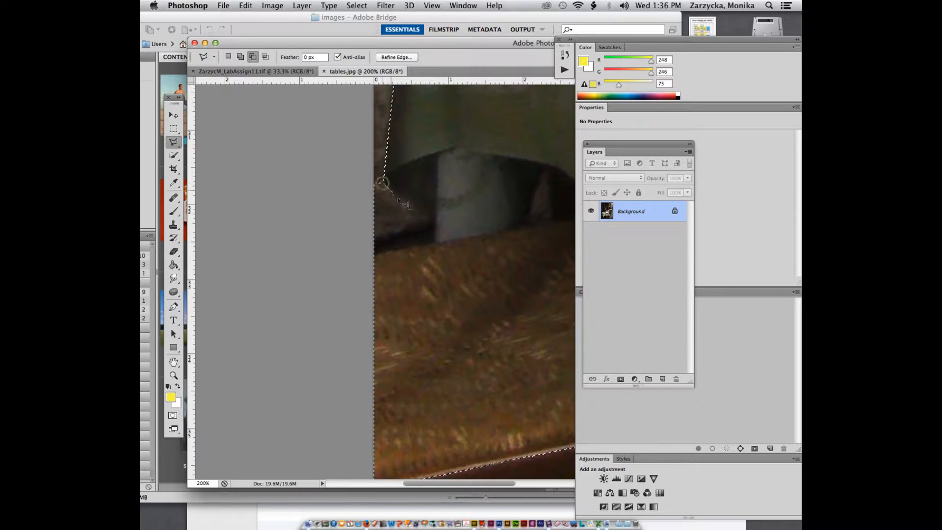
{"action": "left_click", "coordinate": [382, 182]}
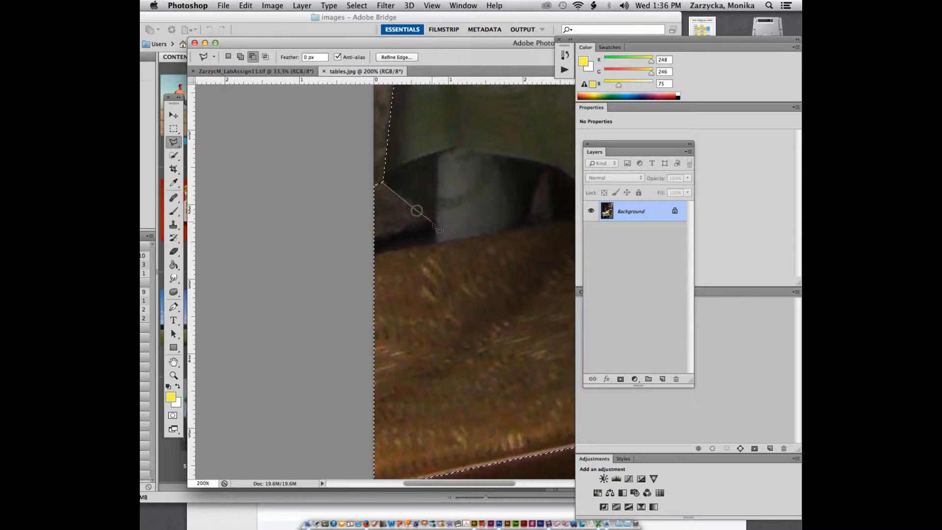
{"action": "left_click", "coordinate": [435, 223]}
{"action": "left_click", "coordinate": [437, 240]}
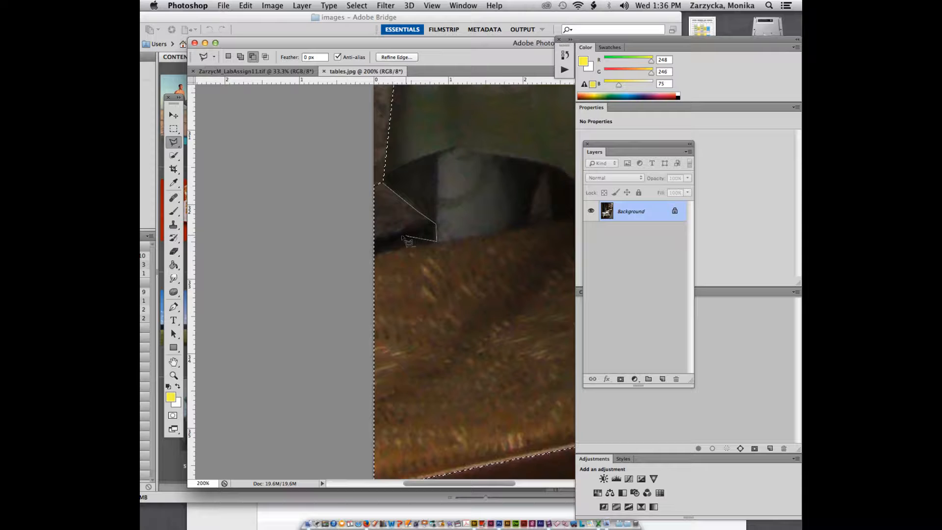
{"action": "left_click", "coordinate": [370, 254]}
{"action": "left_click", "coordinate": [371, 186]}
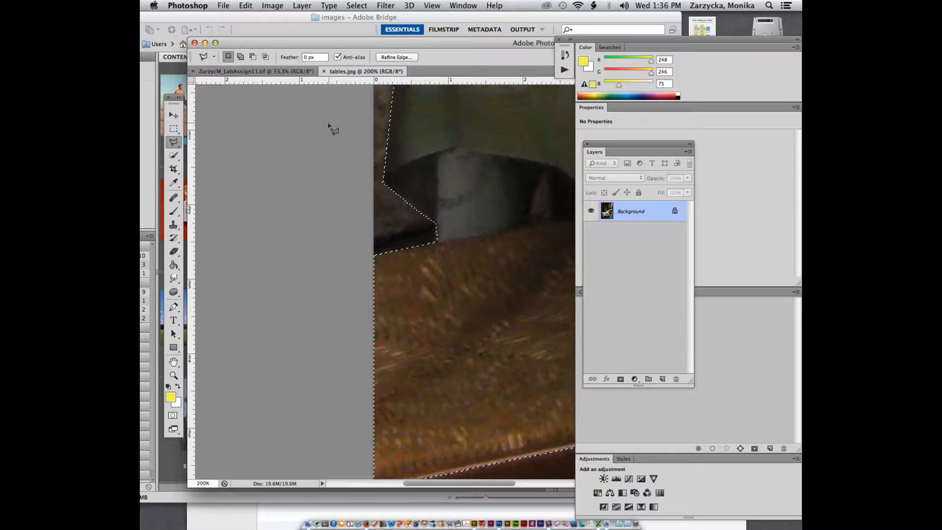
Examine the left chair's seat rail, its lower crossbar and the dark area between them
{"action": "key", "text": "alt"}
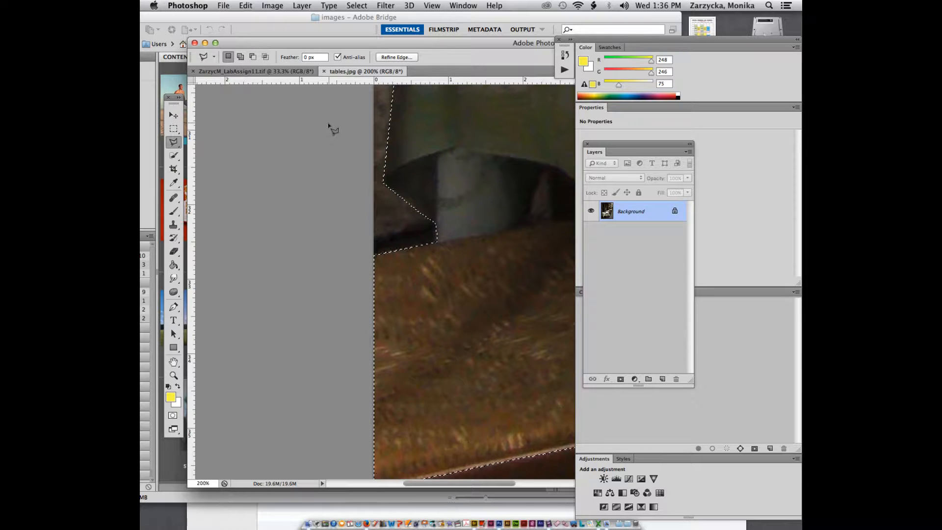
{"action": "key", "text": "super+minus"}
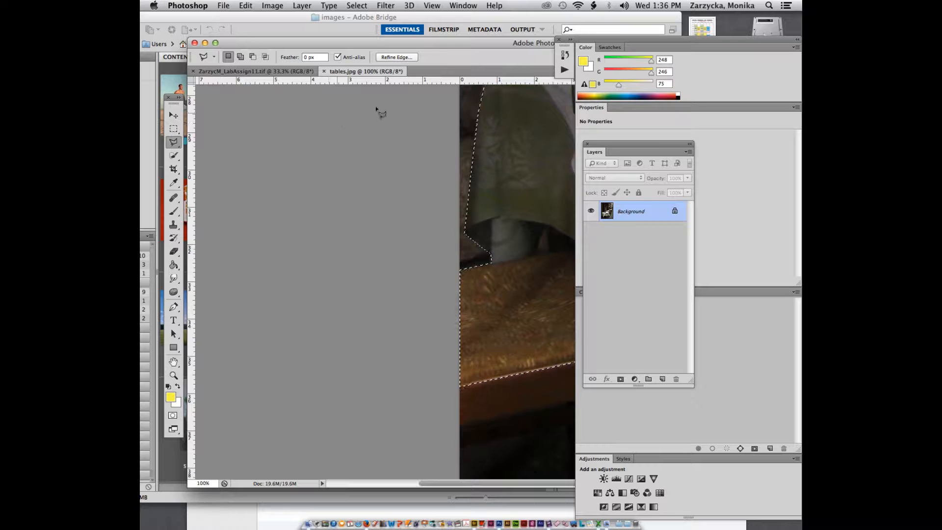
{"action": "left_click_drag", "start_coordinate": [446, 484], "coordinate": [493, 482]}
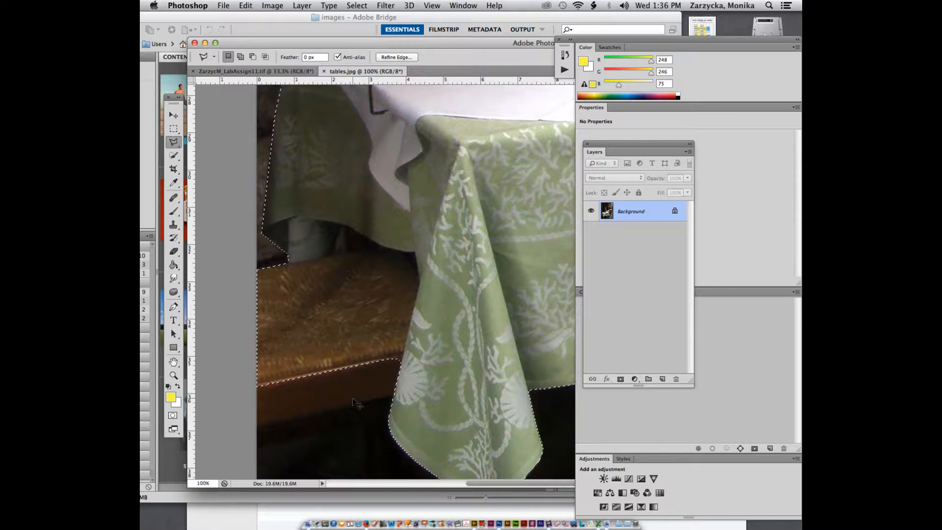
{"action": "key", "text": "super+plus"}
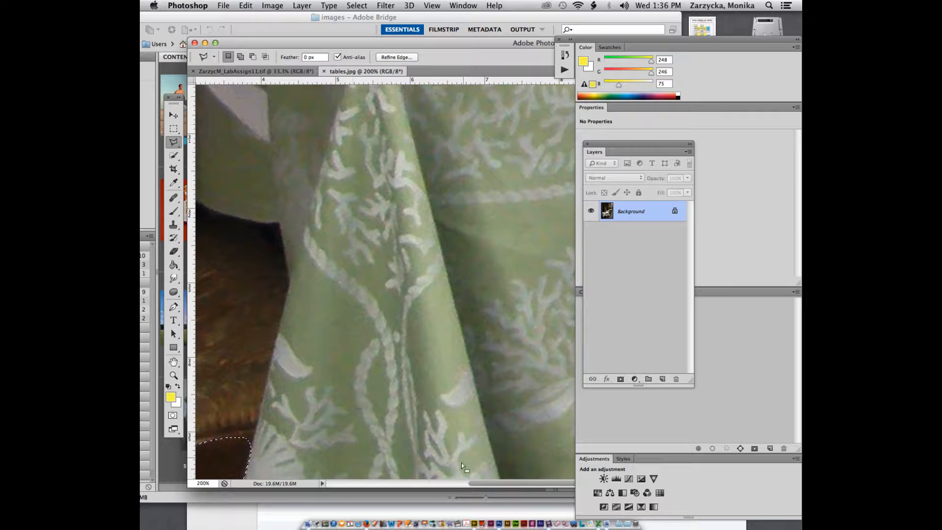
{"action": "left_click_drag", "start_coordinate": [478, 483], "coordinate": [438, 483]}
{"action": "scroll", "coordinate": [470, 401], "scroll_direction": "down", "scroll_amount": 5}
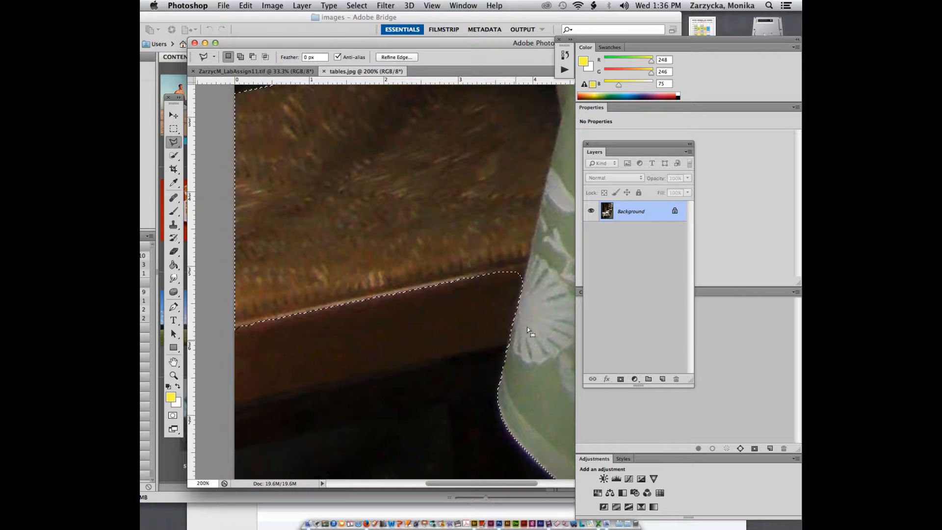
{"action": "scroll", "coordinate": [519, 340], "scroll_direction": "down", "scroll_amount": 1}
{"action": "scroll", "coordinate": [519, 343], "scroll_direction": "down", "scroll_amount": 10}
{"action": "scroll", "coordinate": [519, 323], "scroll_direction": "up", "scroll_amount": 5}
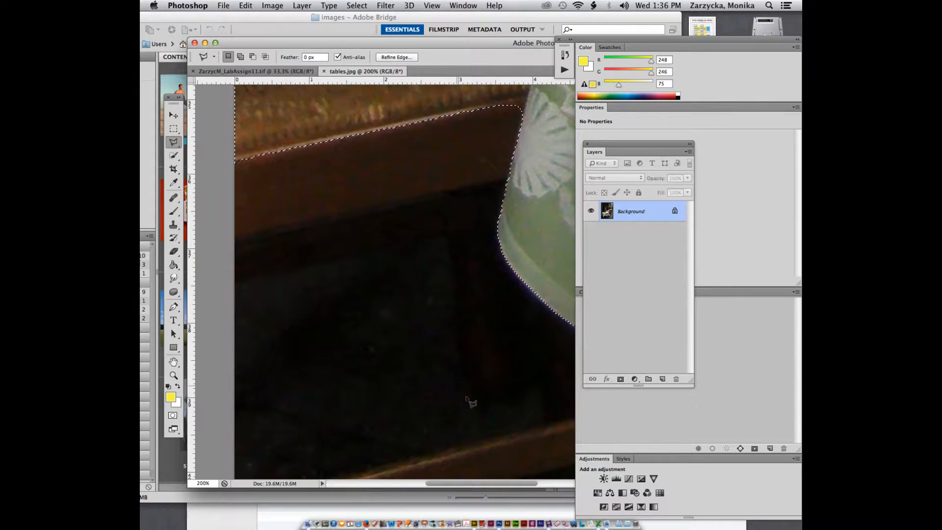
{"action": "scroll", "coordinate": [471, 388], "scroll_direction": "up", "scroll_amount": 5}
{"action": "scroll", "coordinate": [470, 388], "scroll_direction": "down", "scroll_amount": 10}
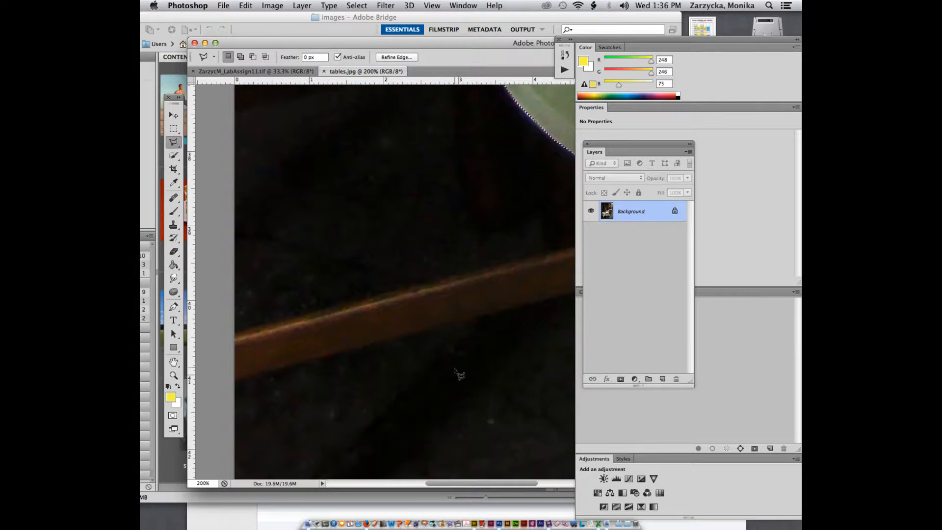
{"action": "scroll", "coordinate": [491, 363], "scroll_direction": "up", "scroll_amount": 6}
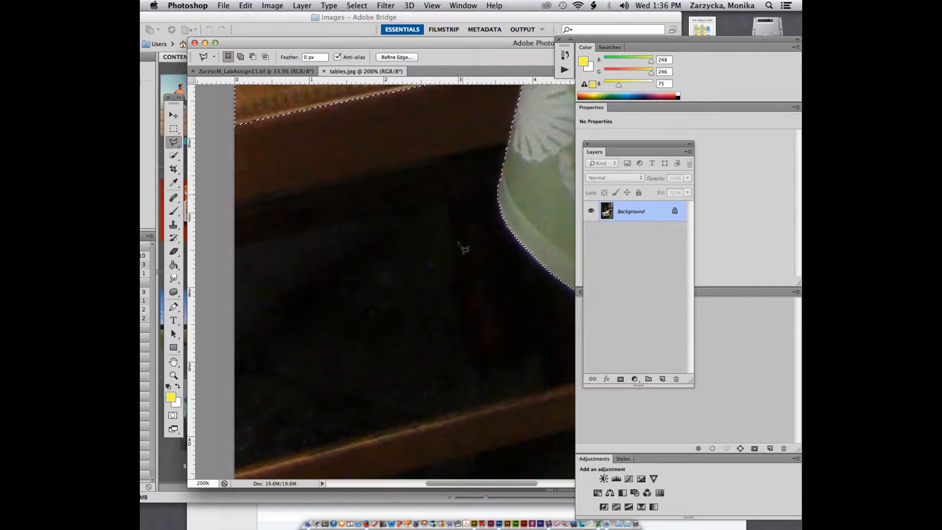
{"action": "scroll", "coordinate": [485, 367], "scroll_direction": "up", "scroll_amount": 2}
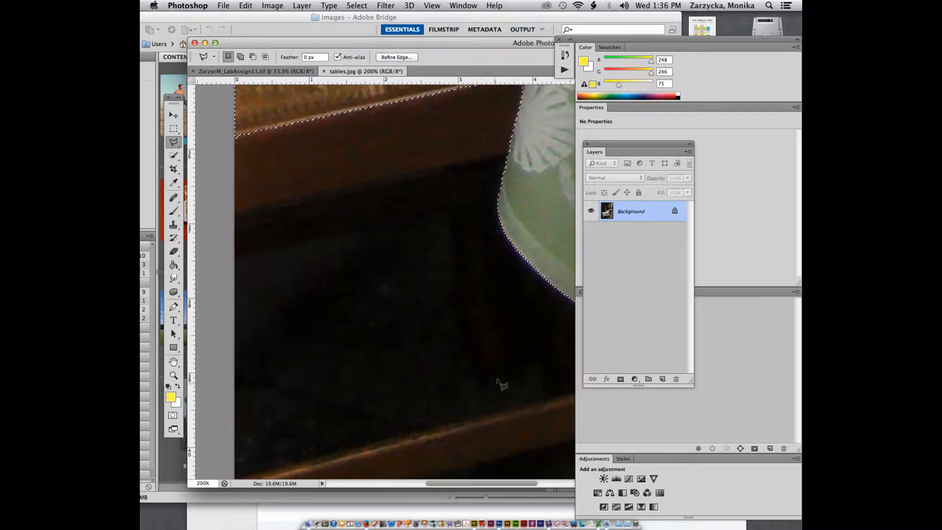
{"action": "scroll", "coordinate": [469, 305], "scroll_direction": "up", "scroll_amount": 3}
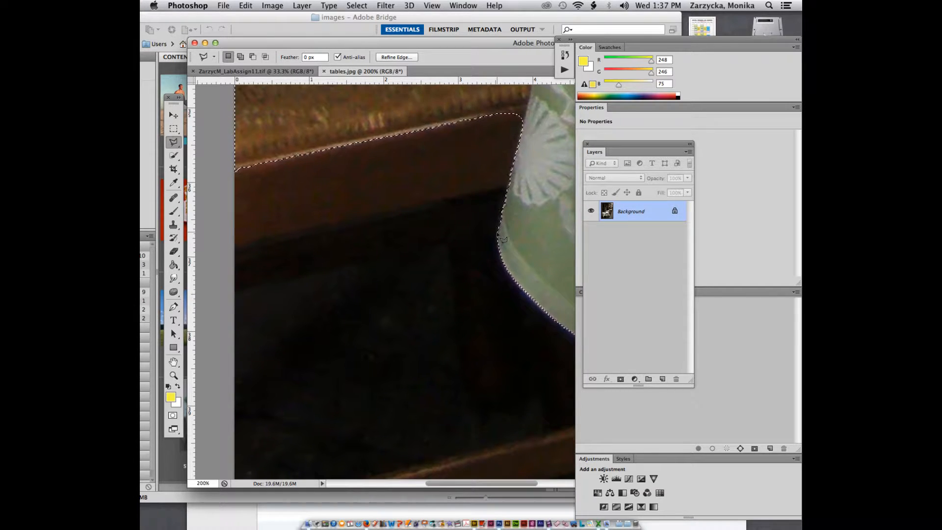
Add the left chair's wooden seat rail, from the image's left edge to the hanging tablecloth, to the selection with the Polygonal Lasso
{"action": "key", "text": "shift"}
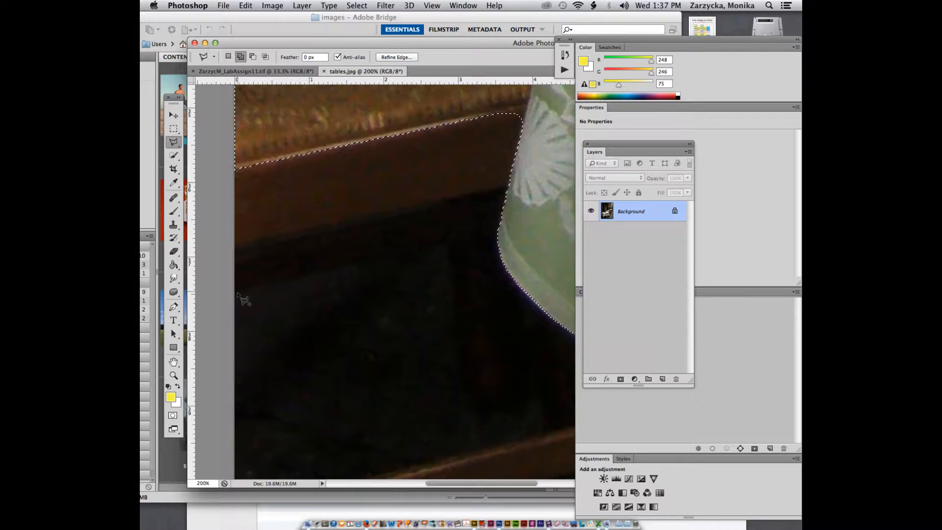
{"action": "left_click", "coordinate": [501, 229]}
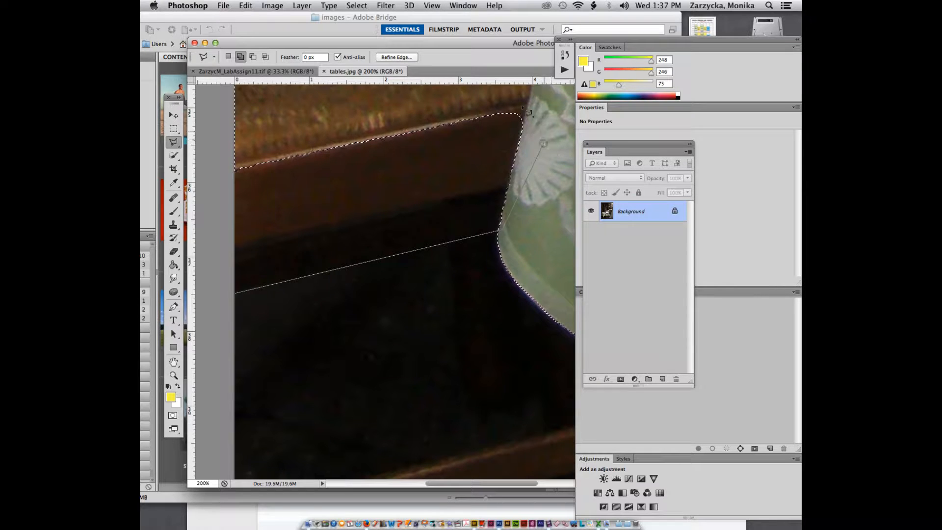
{"action": "left_click", "coordinate": [542, 142]}
{"action": "left_click", "coordinate": [217, 139]}
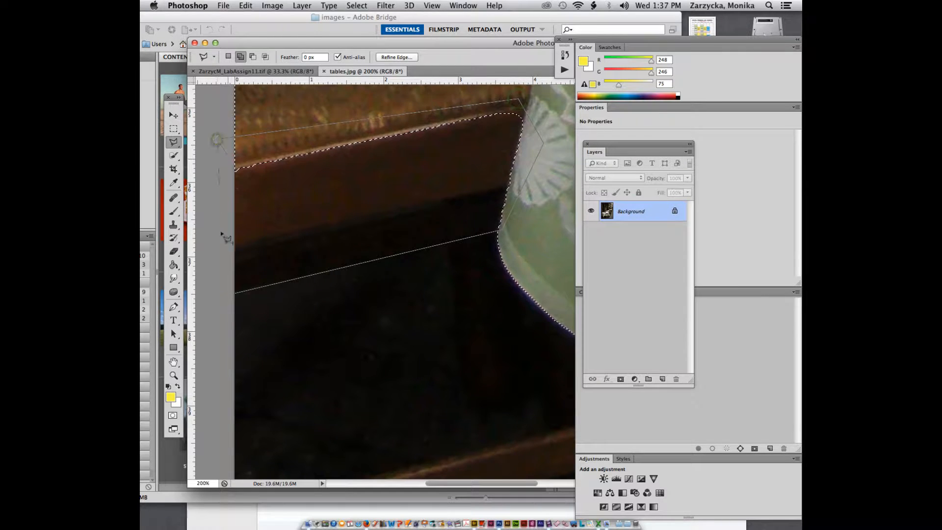
{"action": "left_click", "coordinate": [236, 295]}
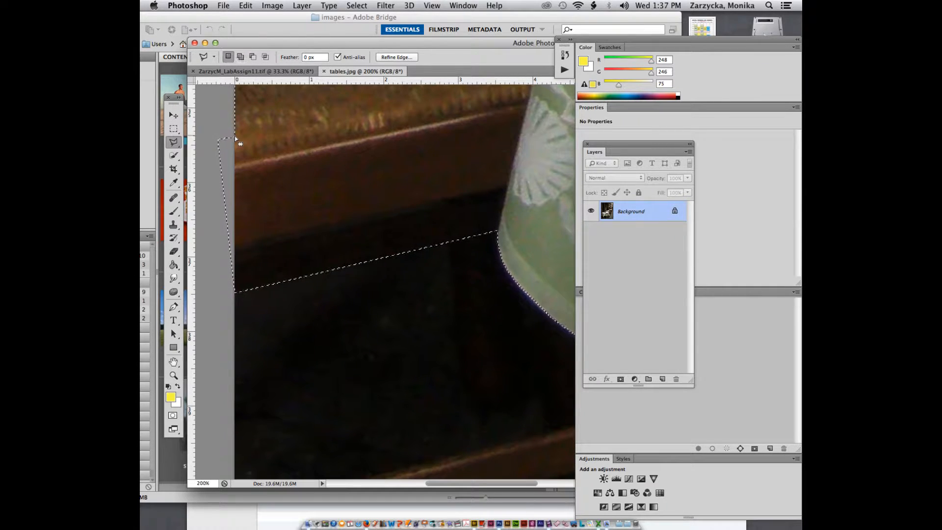
{"action": "key", "text": "alt"}
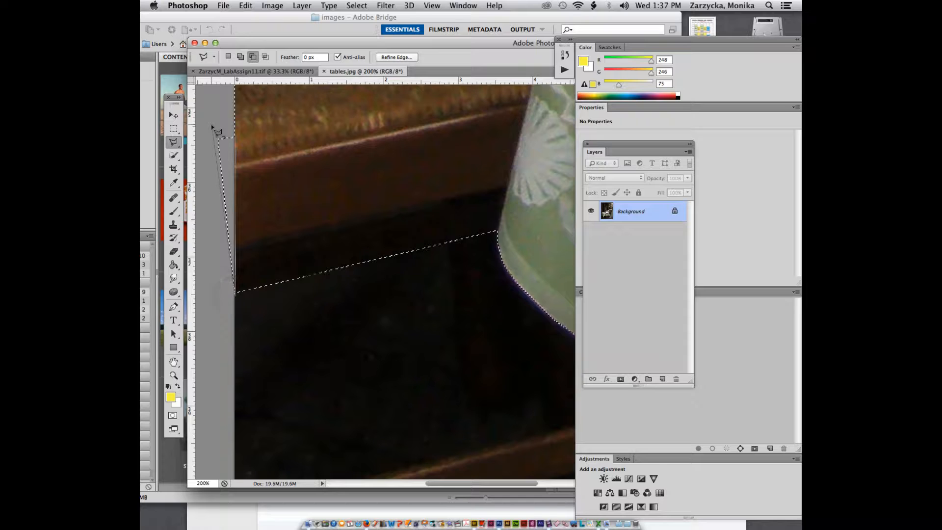
{"action": "left_click", "coordinate": [236, 132]}
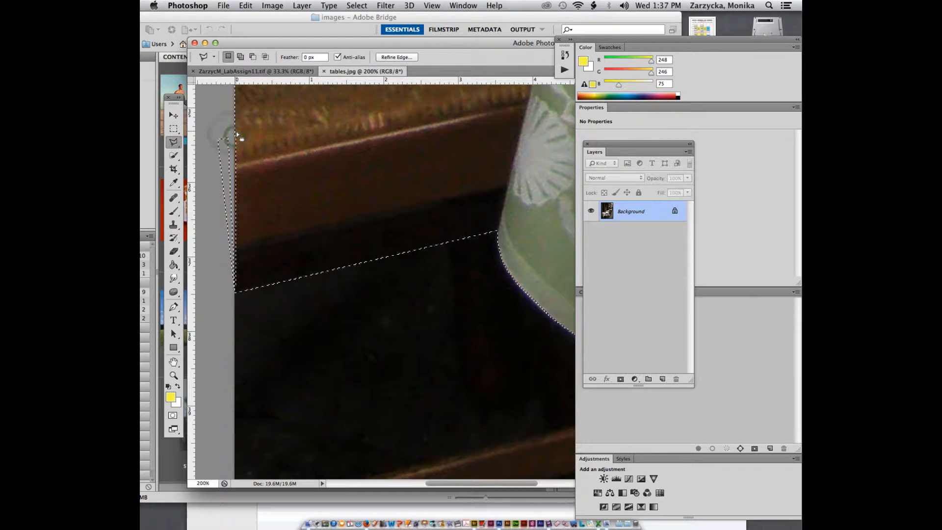
{"action": "key", "text": "super+z"}
Subtract the selection sliver lying outside the image's left edge beside the chair's seat rail with the Polygonal Lasso
{"action": "key", "text": "alt"}
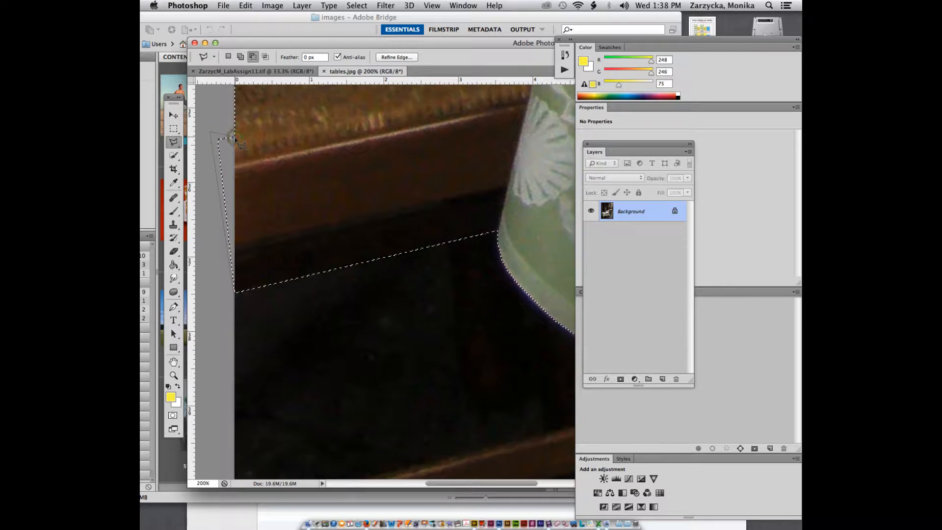
{"action": "left_click", "coordinate": [234, 138]}
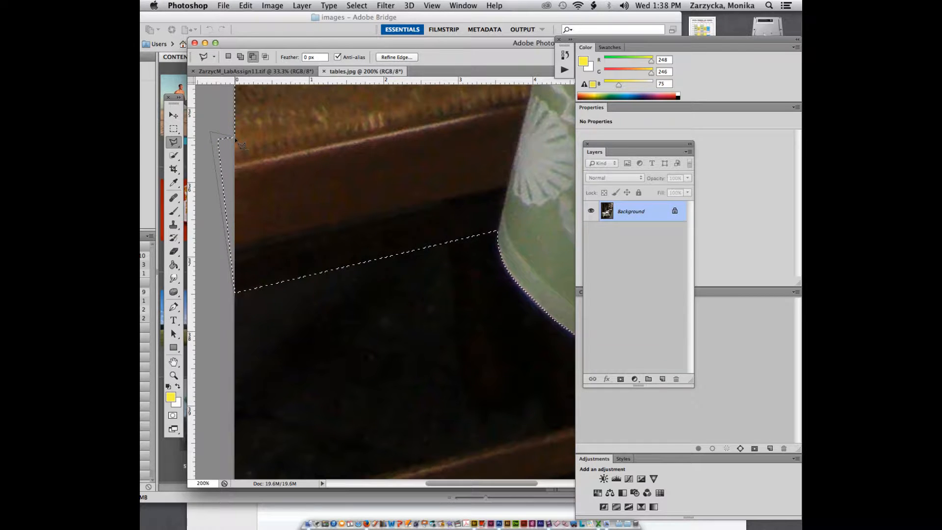
{"action": "left_click", "coordinate": [235, 294]}
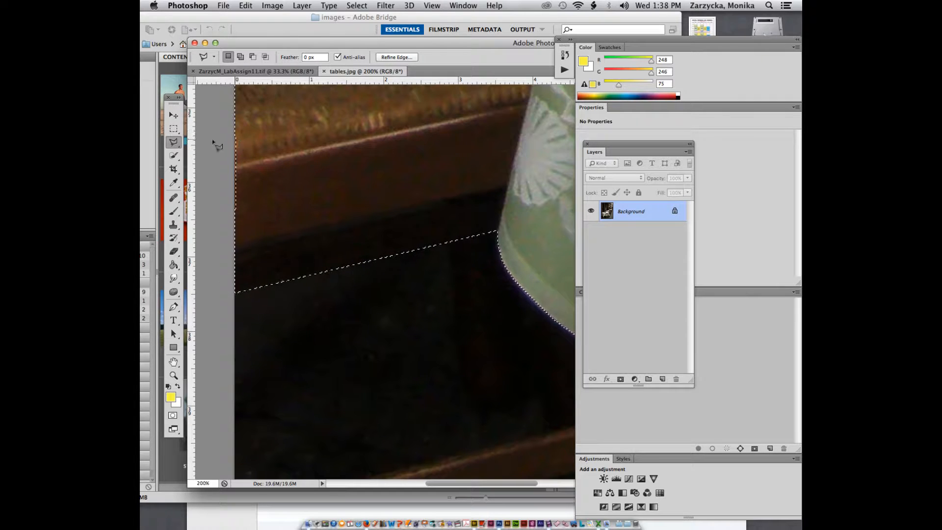
Add the thin missed strip along the image's left edge beside the chair's seat and rail with the freehand Lasso
{"action": "left_click_drag", "start_coordinate": [175, 144], "coordinate": [198, 140]}
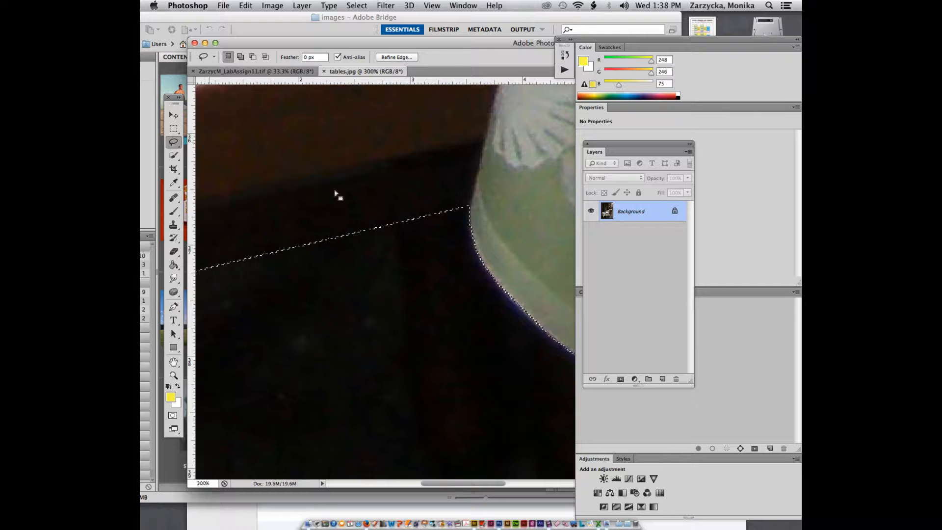
{"action": "left_click_drag", "start_coordinate": [498, 483], "coordinate": [466, 482]}
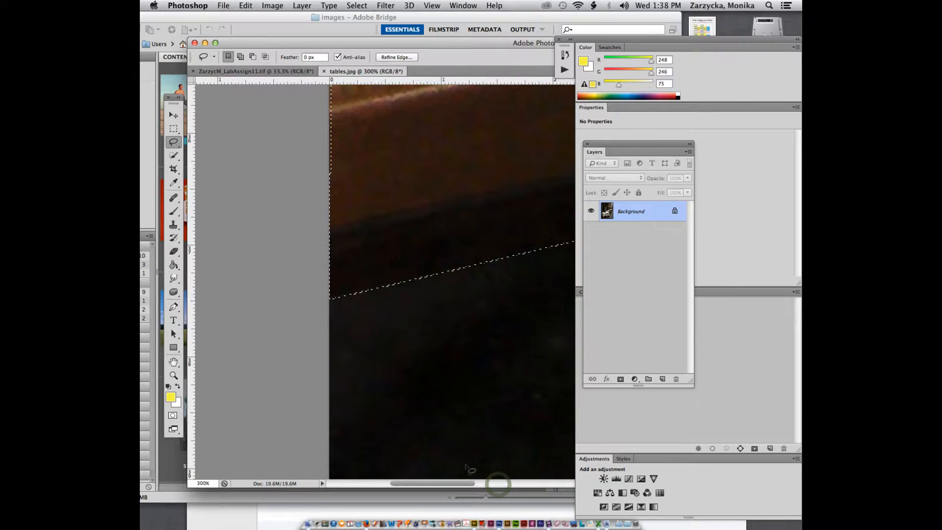
{"action": "scroll", "coordinate": [420, 311], "scroll_direction": "up", "scroll_amount": 5}
{"action": "key", "text": "shift"}
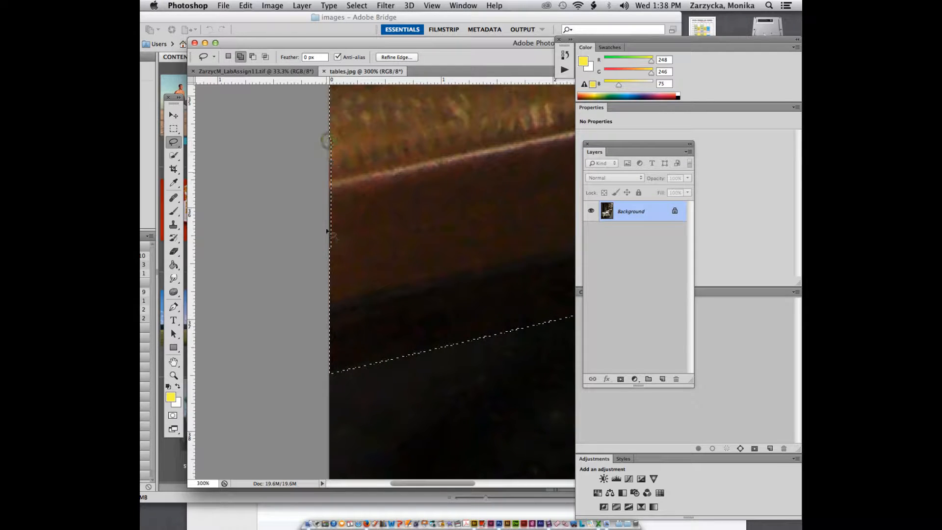
{"action": "mouse_move", "coordinate": [332, 234]}
{"action": "left_mouse_down"}
{"action": "mouse_move", "coordinate": [333, 257]}
{"action": "mouse_move", "coordinate": [345, 156]}
{"action": "mouse_move", "coordinate": [331, 133]}
{"action": "left_mouse_up"}
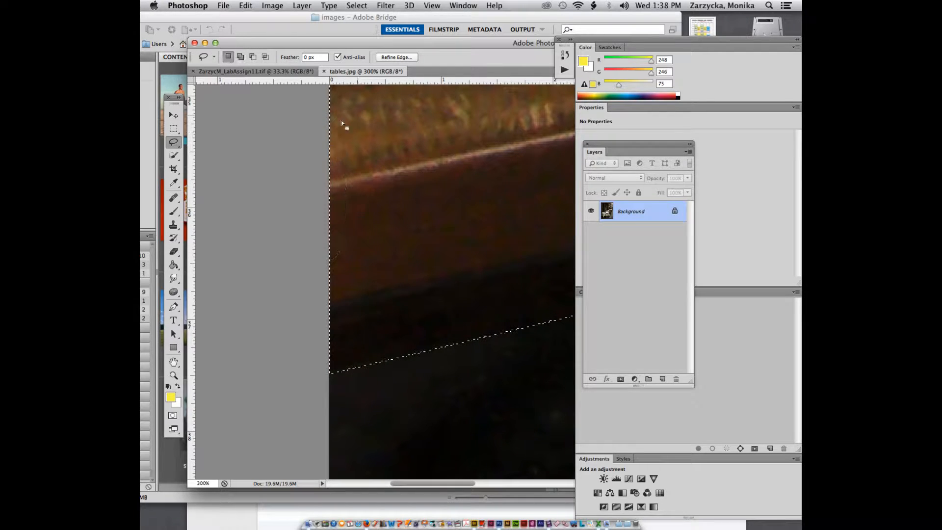
Examine the selection around the left chair's seat, the tablecloth's hanging corner and the lower crossbar
{"action": "key", "text": "super+minus"}
{"action": "key", "text": "super+minus"}
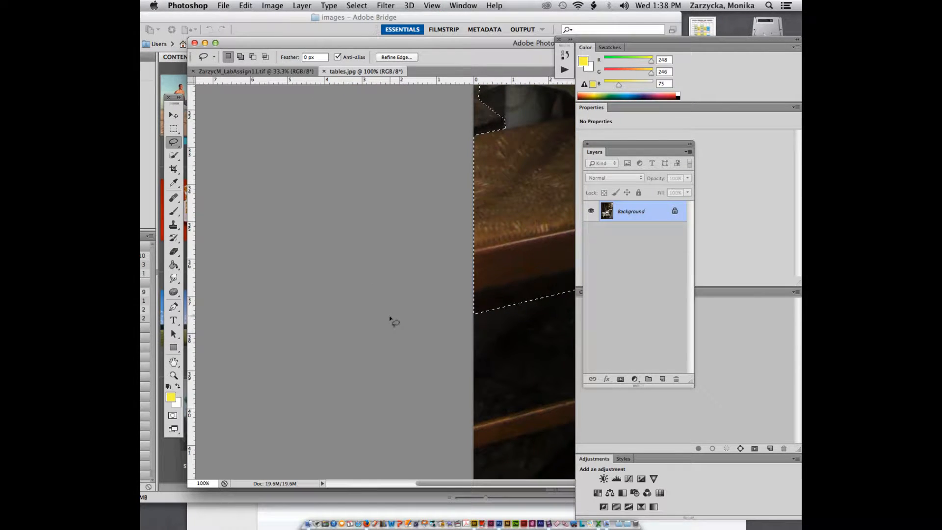
{"action": "left_click_drag", "start_coordinate": [427, 483], "coordinate": [480, 479]}
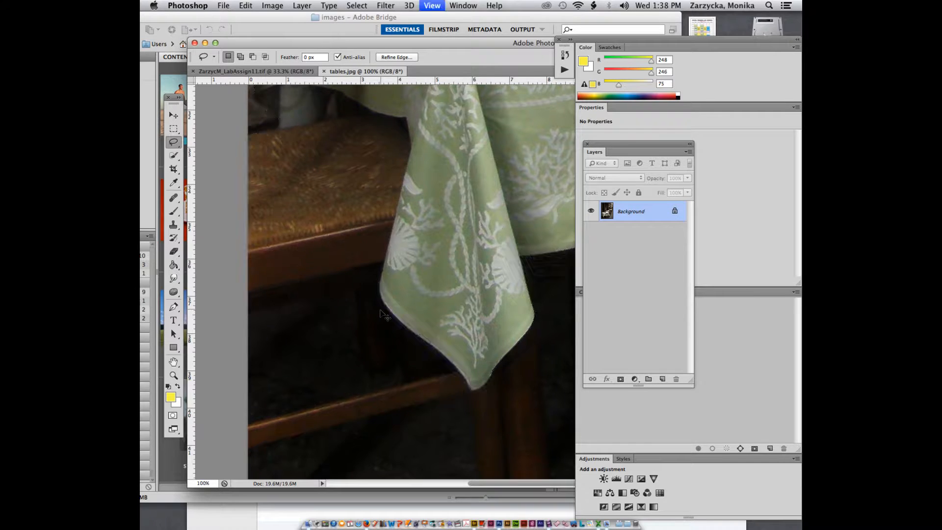
{"action": "key", "text": "super+equal"}
{"action": "left_click_drag", "start_coordinate": [519, 483], "coordinate": [486, 483]}
{"action": "scroll", "coordinate": [438, 323], "scroll_direction": "down", "scroll_amount": 3}
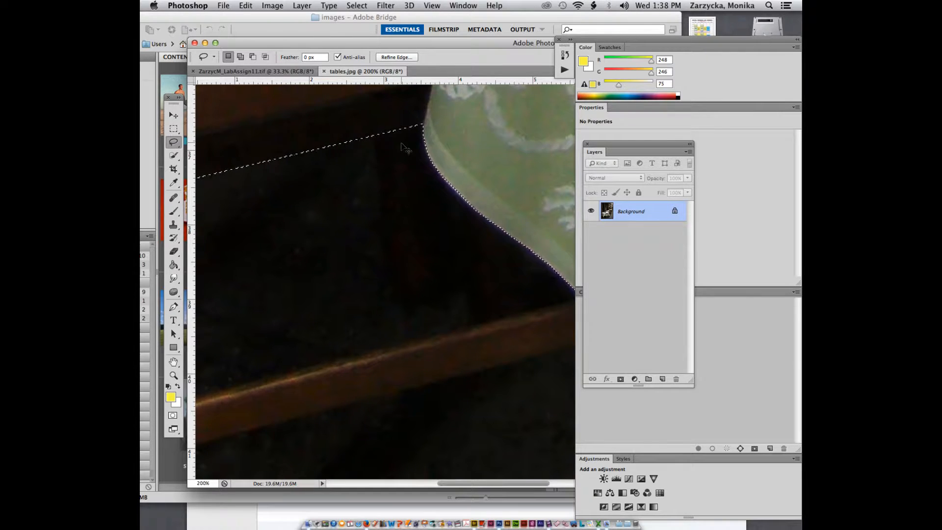
{"action": "key", "text": "super+minus"}
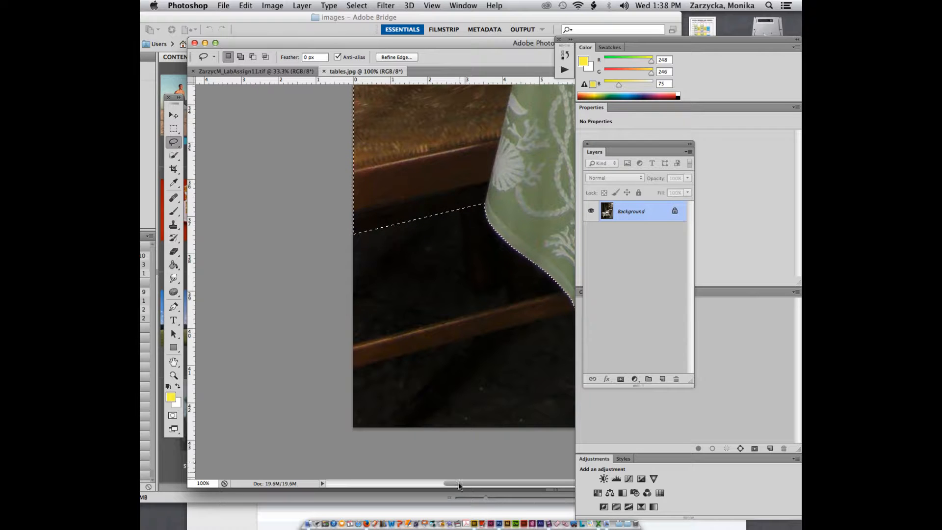
{"action": "left_click_drag", "start_coordinate": [458, 483], "coordinate": [484, 489]}
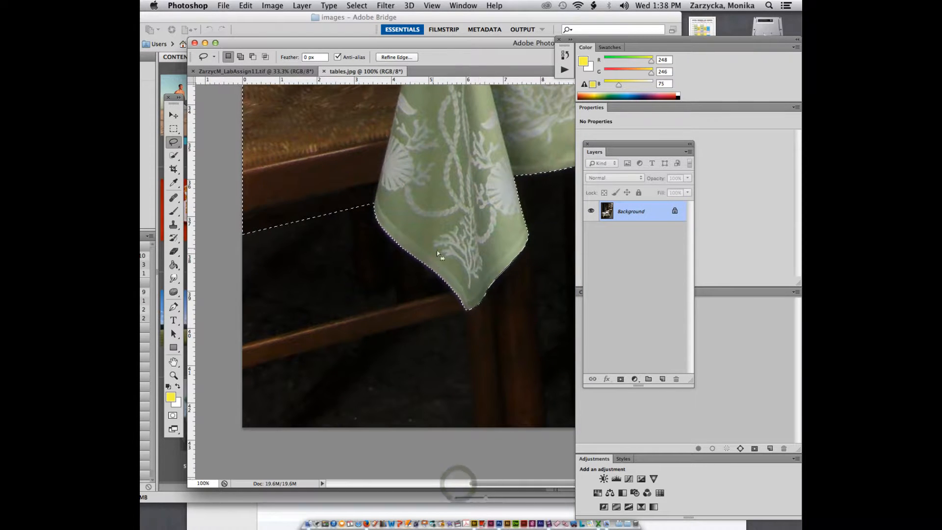
Add most of the left chair's lower crossbar to the selection using the Quick Selection tool with brush size 10
{"action": "left_click", "coordinate": [173, 155]}
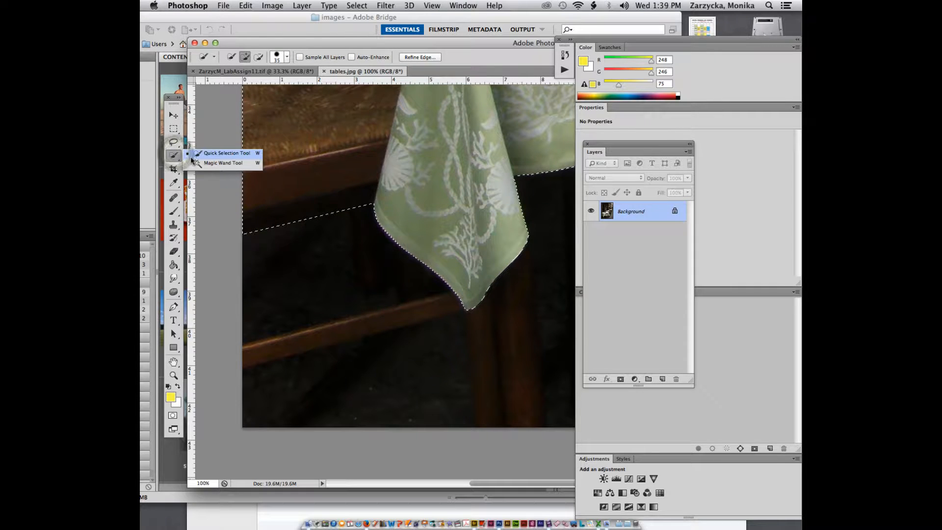
{"action": "left_click", "coordinate": [192, 155]}
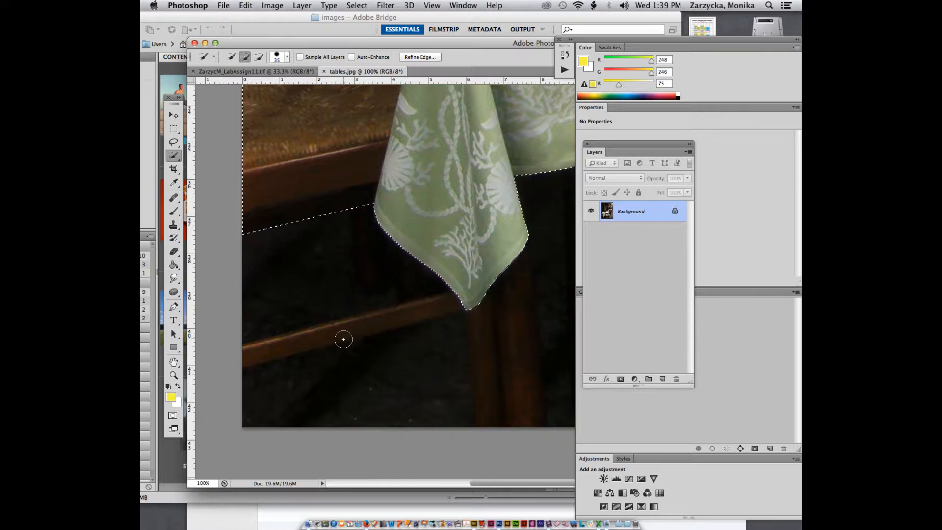
{"action": "key", "text": "bracketleft"}
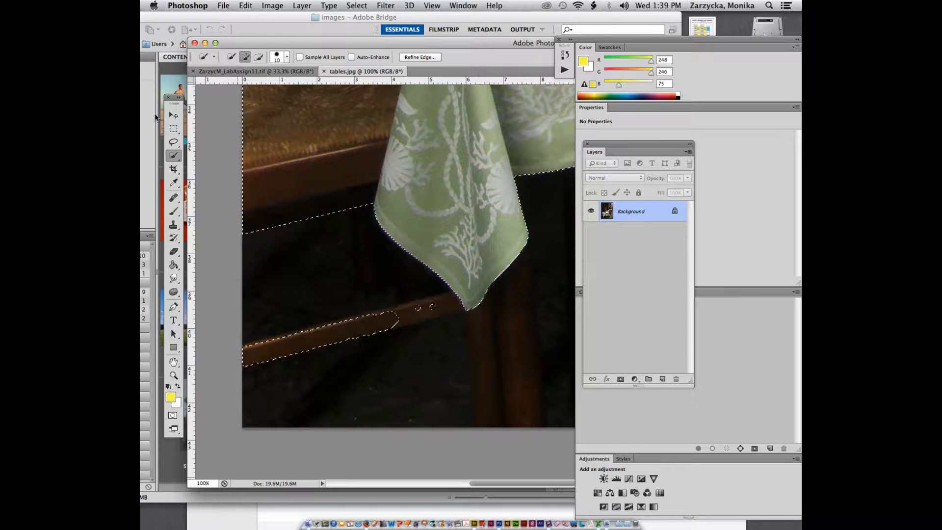
Complete the lower crossbar's selection from the image's left edge to the tablecloth's hanging tip with the Polygonal Lasso
{"action": "left_click_drag", "start_coordinate": [173, 142], "coordinate": [206, 149]}
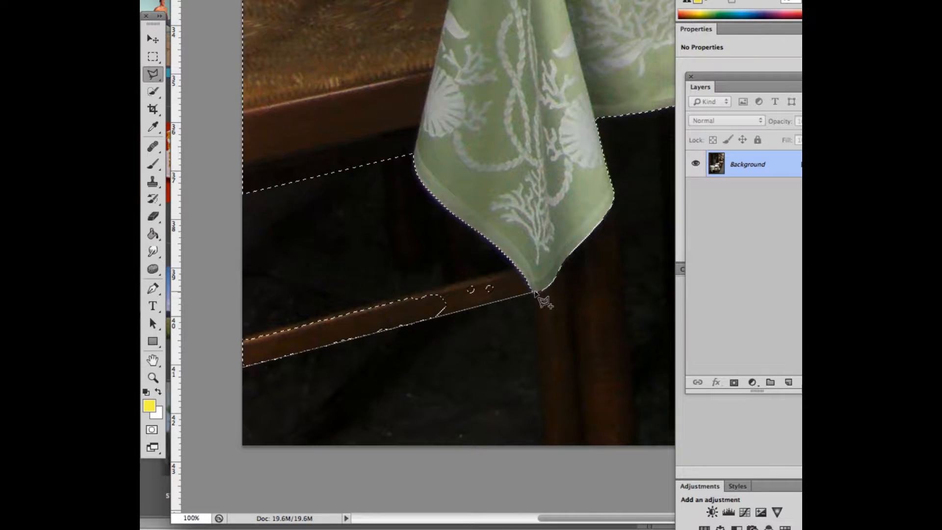
{"action": "left_click", "coordinate": [535, 293]}
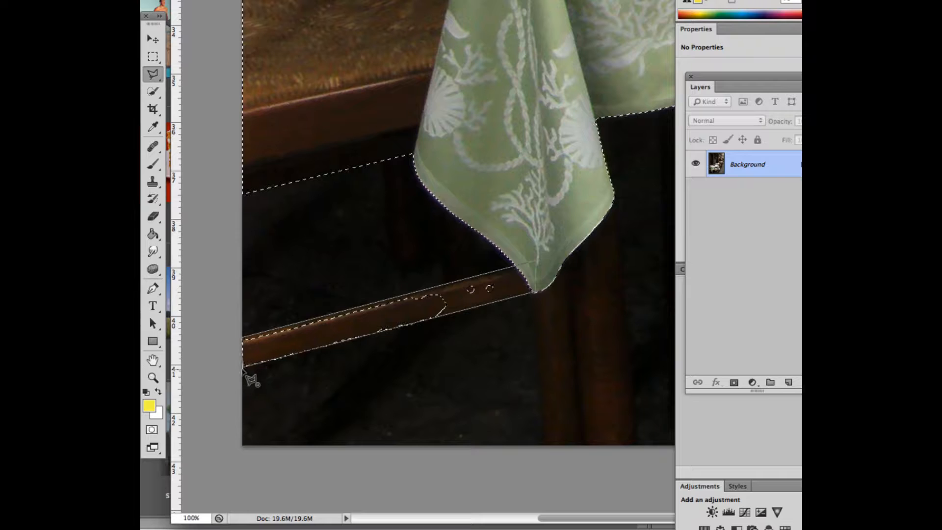
{"action": "left_click", "coordinate": [244, 368]}
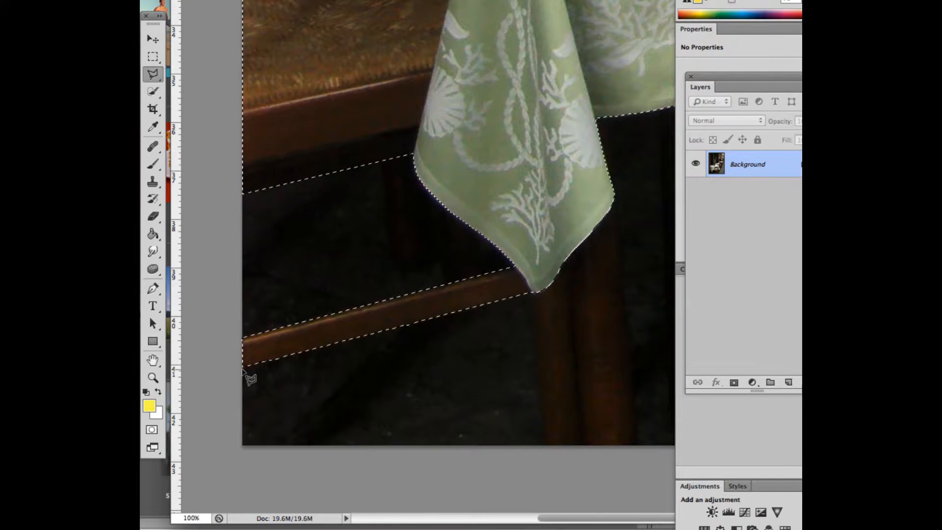
Add the brown wooden legs beneath the tablecloth's hanging corner, down past the image's bottom edge, to the selection with the Polygonal Lasso
{"action": "scroll", "coordinate": [503, 367], "scroll_direction": "down", "scroll_amount": 5}
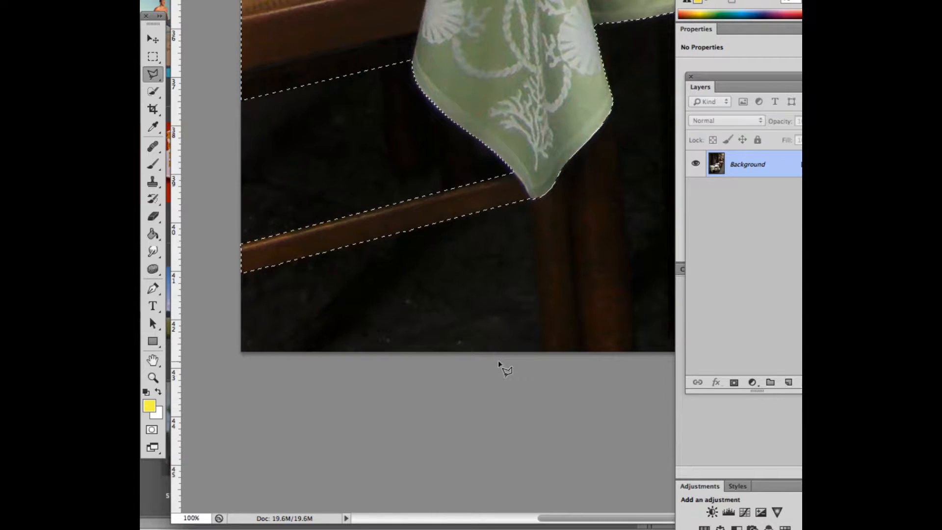
{"action": "scroll", "coordinate": [501, 365], "scroll_direction": "up", "scroll_amount": 1}
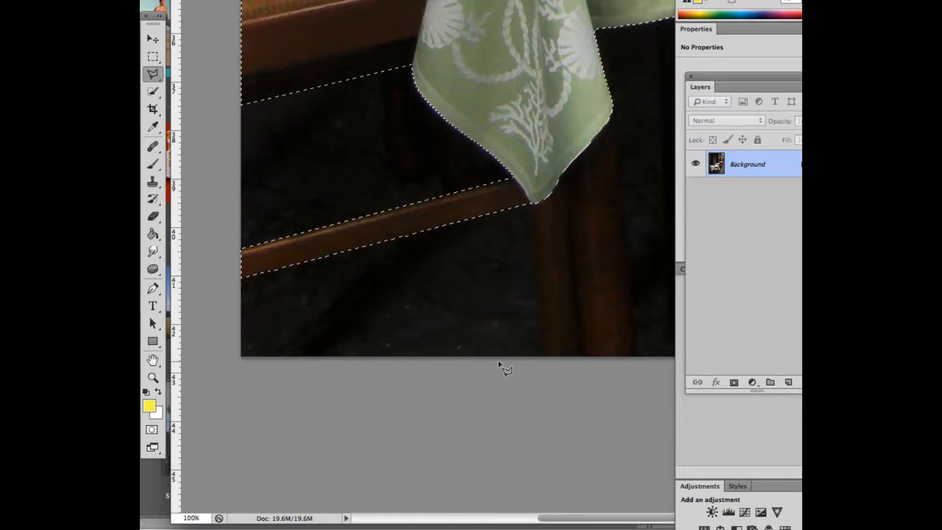
{"action": "left_click", "coordinate": [530, 204], "text": "shift"}
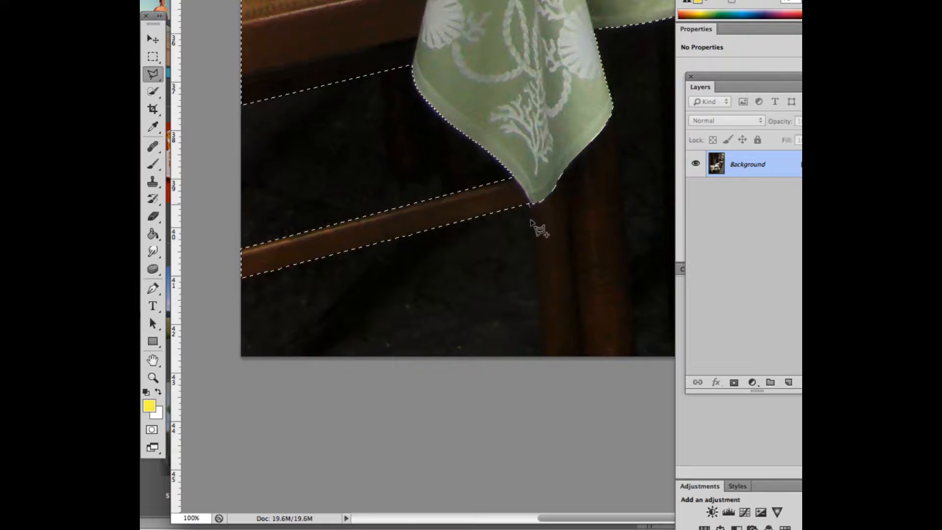
{"action": "left_click", "coordinate": [545, 364]}
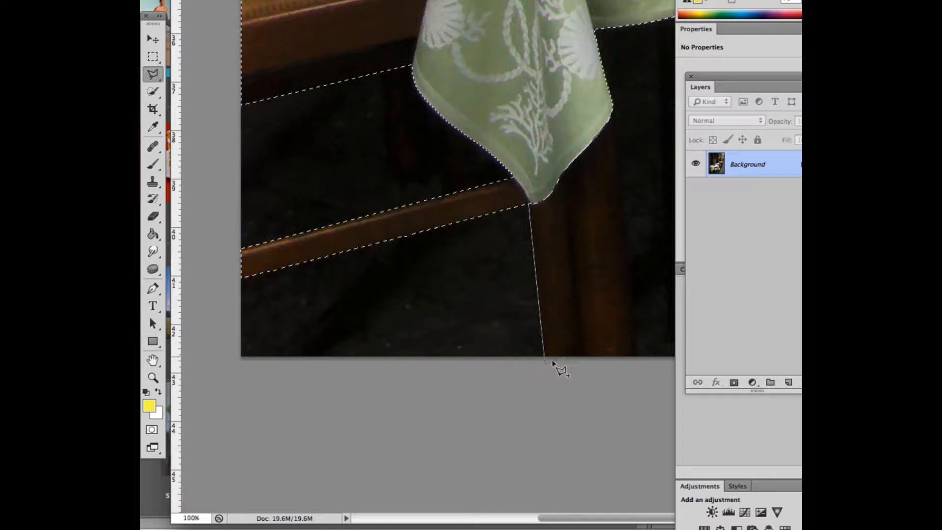
{"action": "left_click", "coordinate": [641, 363]}
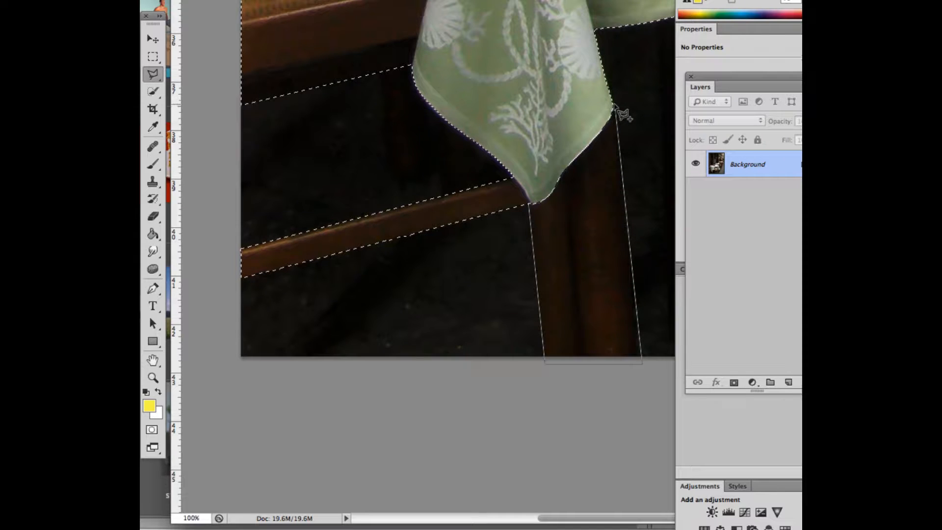
{"action": "left_click", "coordinate": [613, 106]}
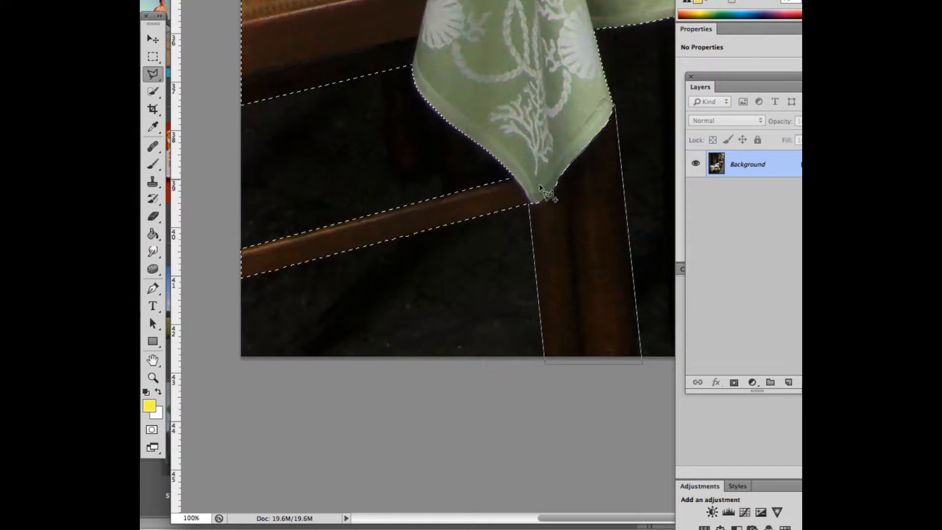
{"action": "left_click", "coordinate": [530, 203]}
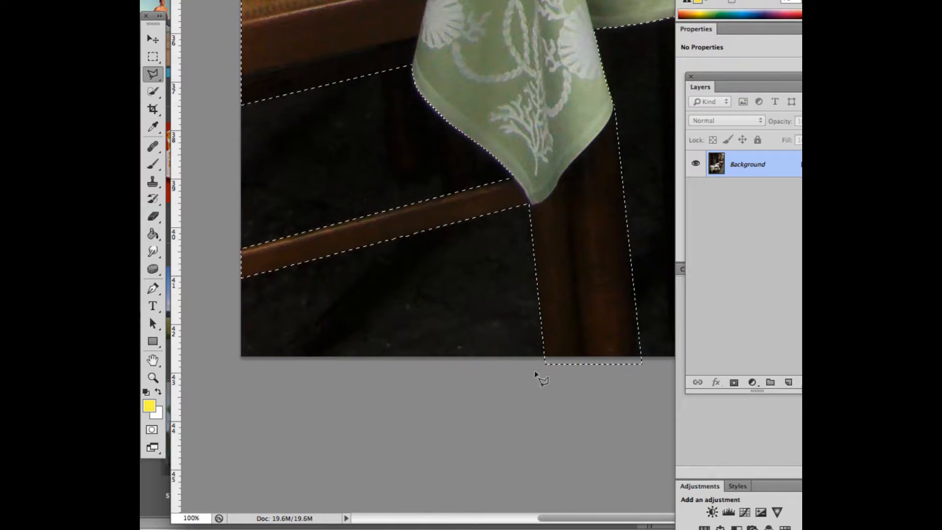
Examine the selected legs at the image's bottom edge and the right chair's seat, legs and crossbars
{"action": "scroll", "coordinate": [641, 357], "scroll_direction": "down", "scroll_amount": 1}
{"action": "scroll", "coordinate": [642, 360], "scroll_direction": "down", "scroll_amount": 2}
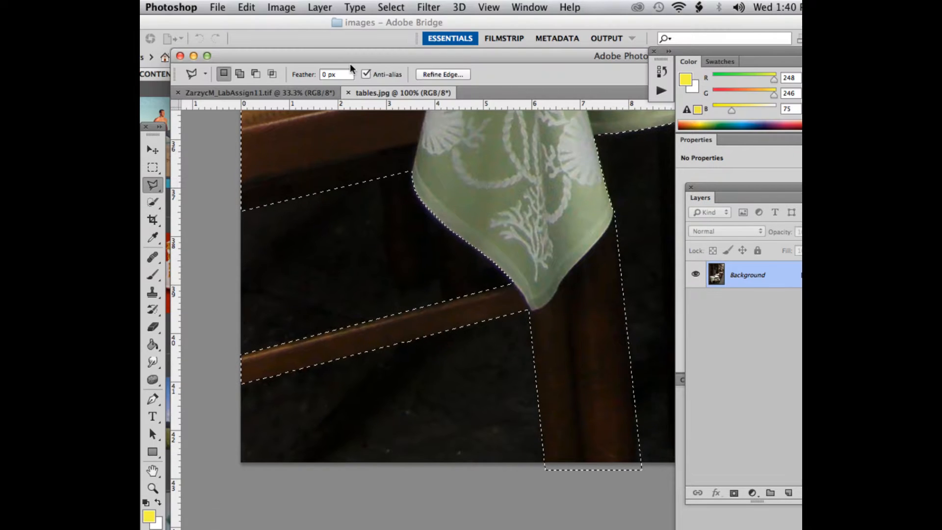
{"action": "left_click_drag", "start_coordinate": [388, 56], "coordinate": [351, 43]}
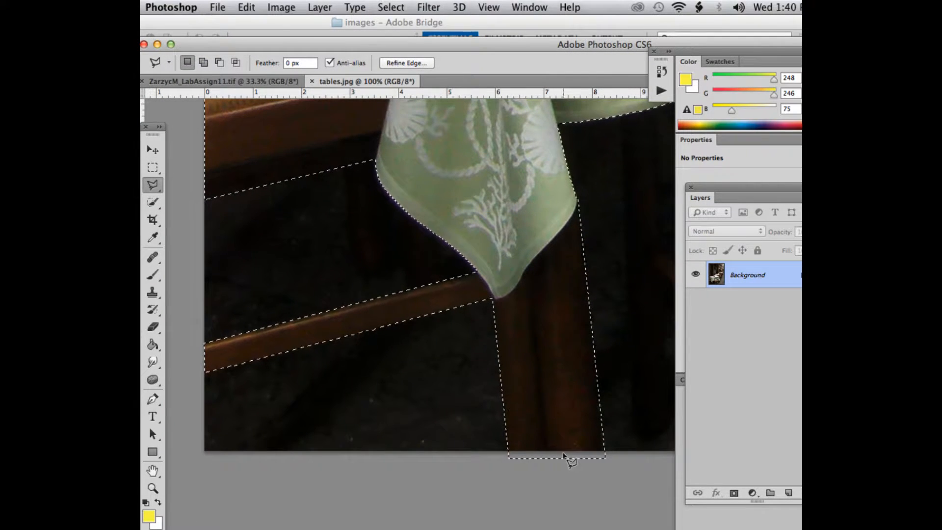
{"action": "scroll", "coordinate": [565, 446], "scroll_direction": "down", "scroll_amount": 5}
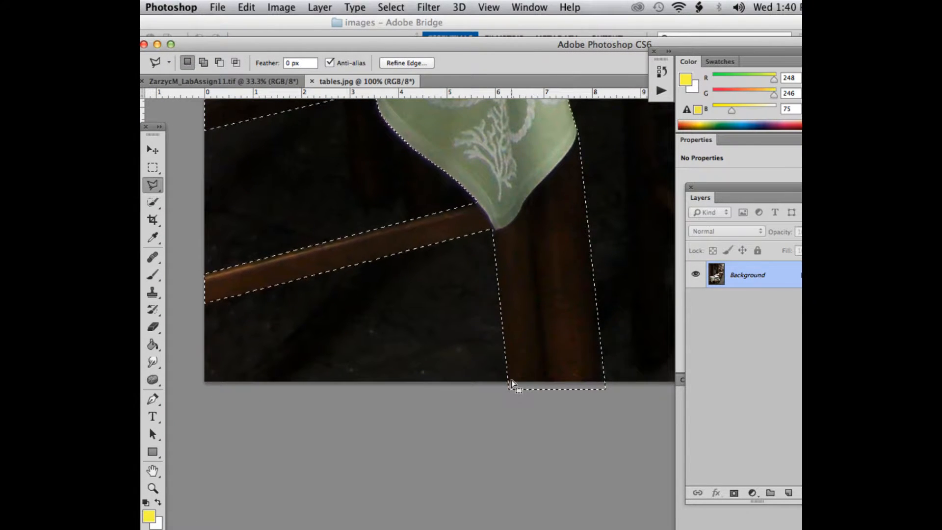
{"action": "left_click_drag", "start_coordinate": [152, 185], "coordinate": [199, 181]}
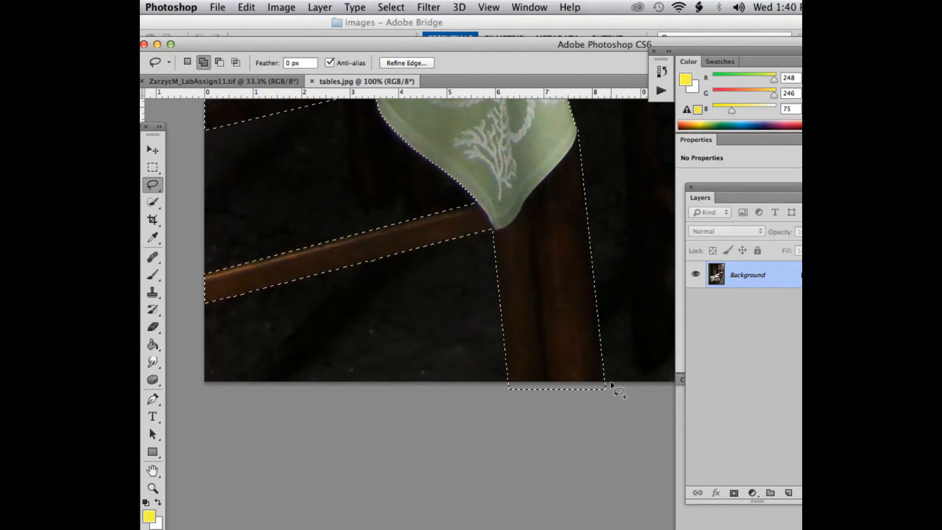
{"action": "key", "text": "alt"}
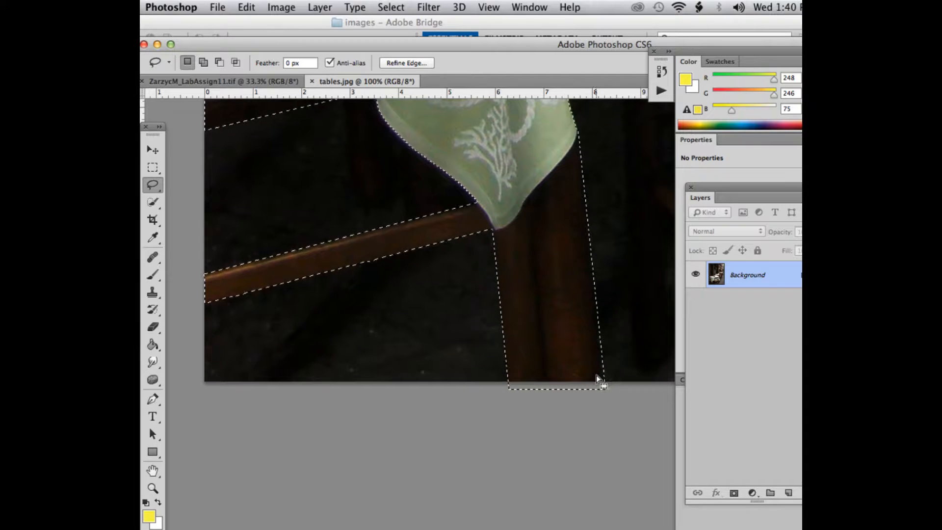
{"action": "key", "text": "v"}
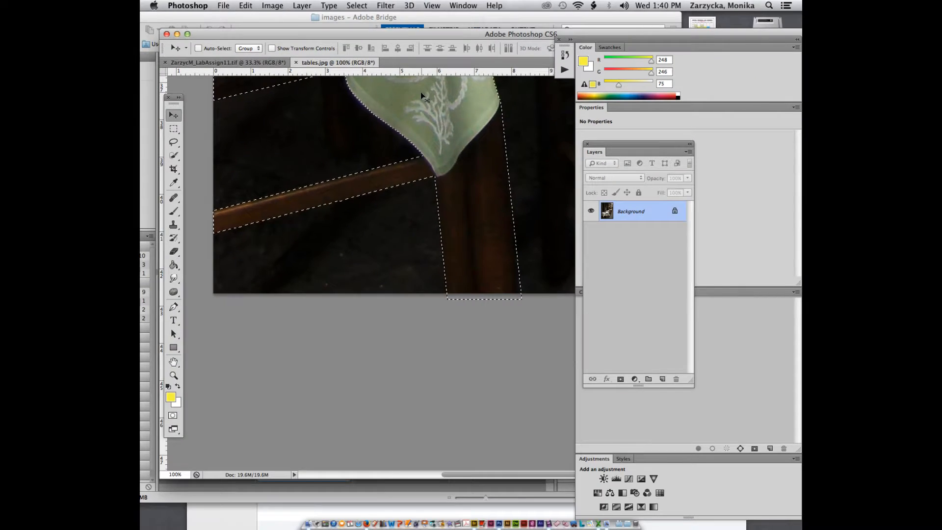
{"action": "left_click_drag", "start_coordinate": [478, 474], "coordinate": [523, 468]}
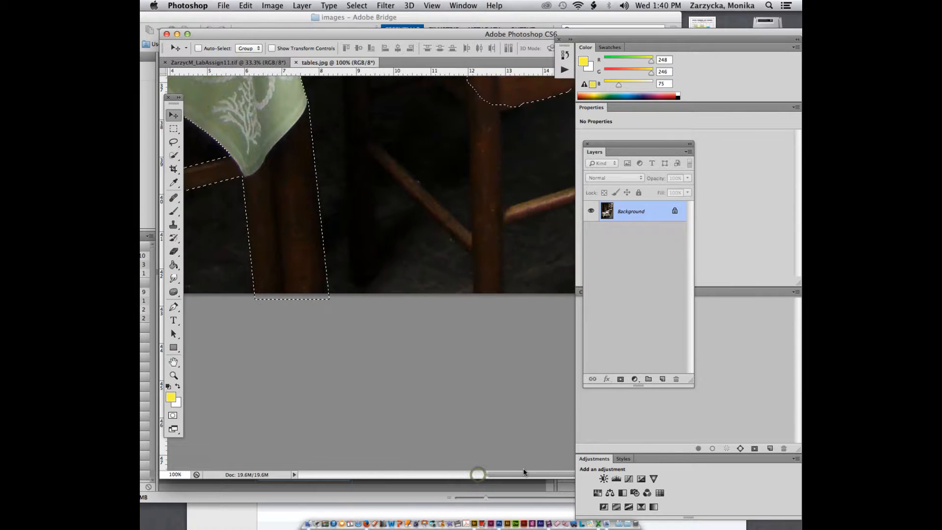
{"action": "scroll", "coordinate": [496, 173], "scroll_direction": "up", "scroll_amount": 5}
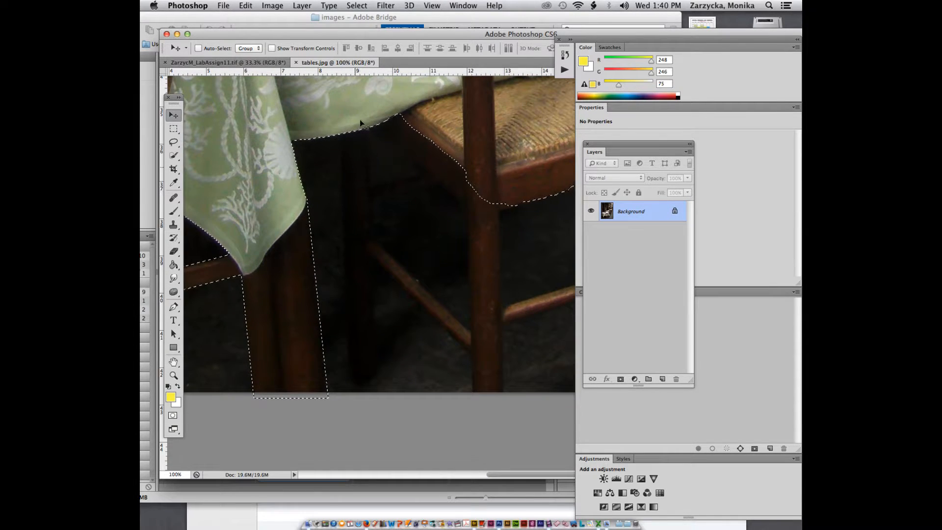
Add the dark, narrow leg between the tablecloth's hanging corner and the right chair to the selection with the Polygonal Lasso
{"action": "scroll", "coordinate": [358, 216], "scroll_direction": "down", "scroll_amount": 3}
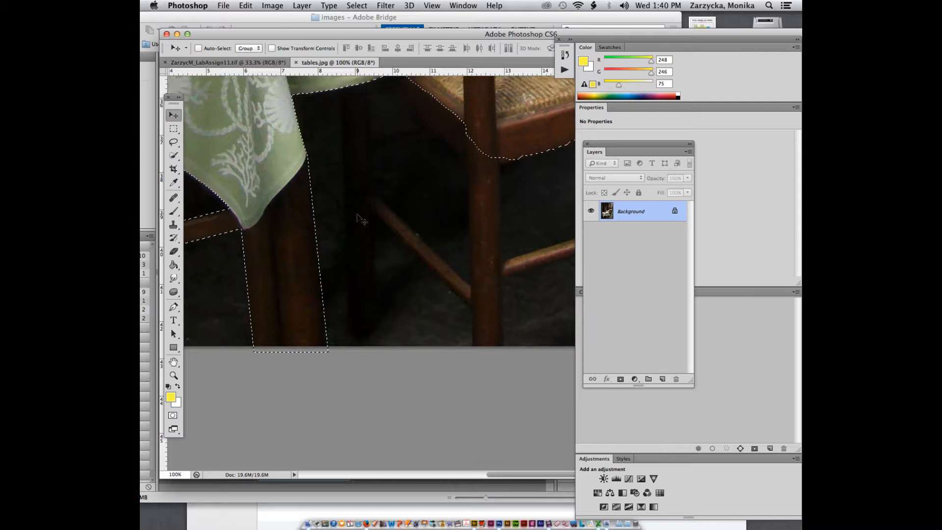
{"action": "scroll", "coordinate": [361, 219], "scroll_direction": "up", "scroll_amount": 3}
{"action": "left_click", "coordinate": [173, 142]}
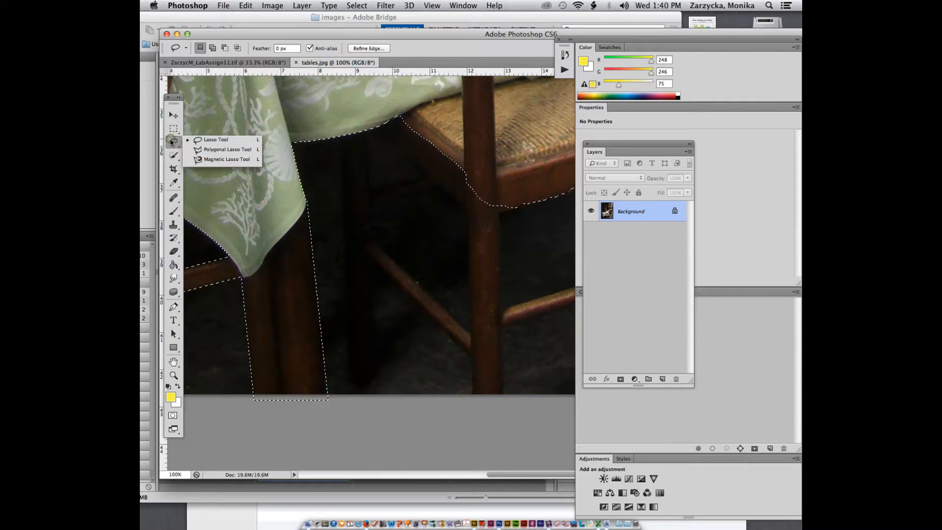
{"action": "left_click", "coordinate": [195, 152]}
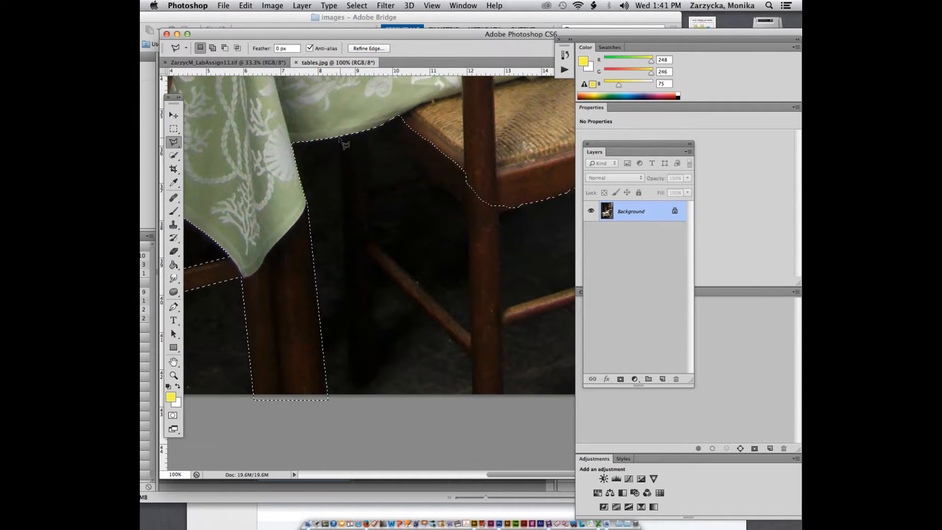
{"action": "key", "text": "alt"}
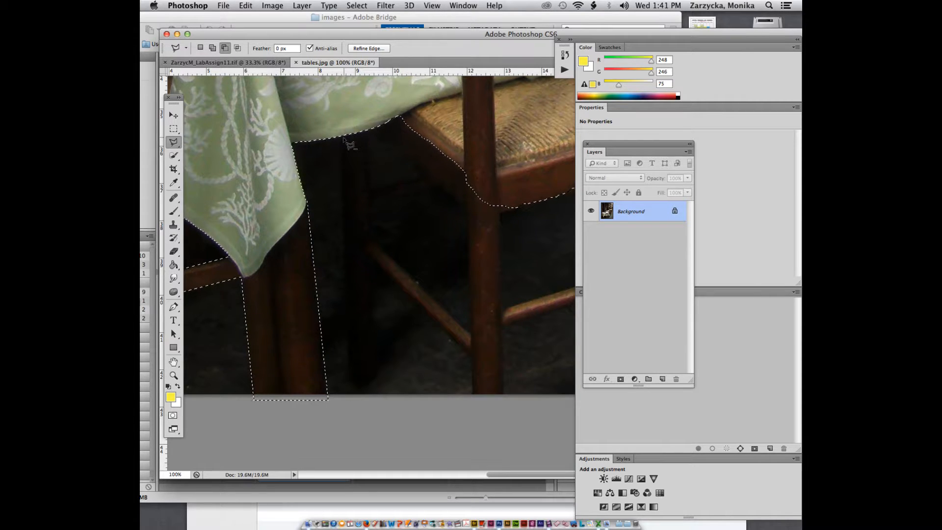
{"action": "key", "text": "shift"}
{"action": "left_click", "coordinate": [342, 138]}
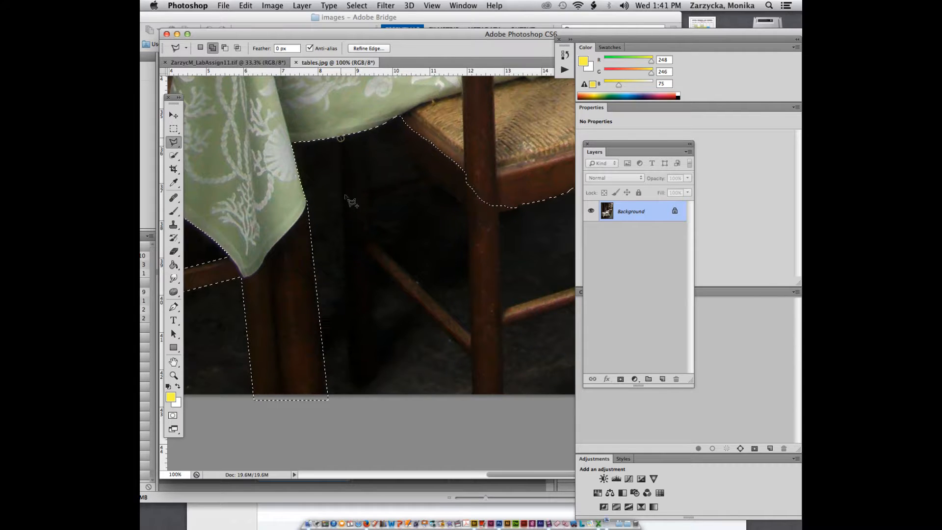
{"action": "left_click", "coordinate": [372, 394]}
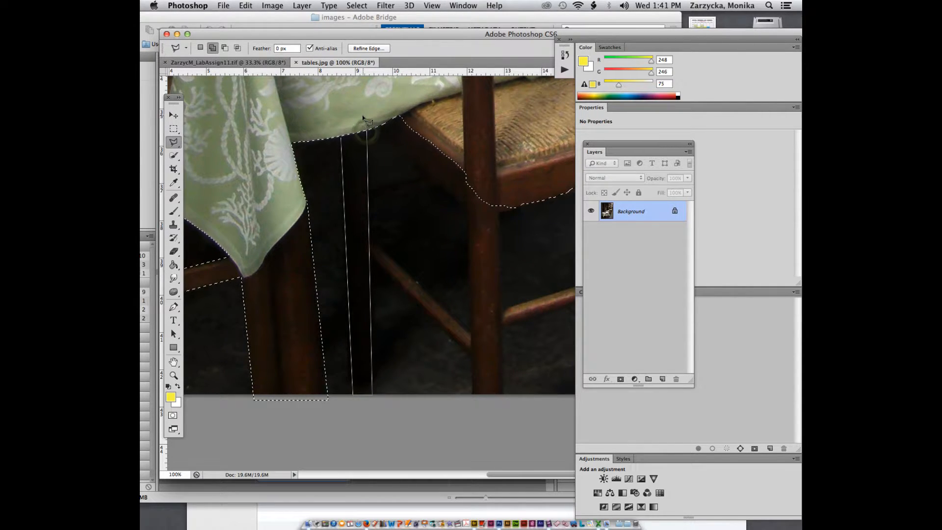
{"action": "left_click", "coordinate": [367, 130]}
{"action": "left_click", "coordinate": [341, 139]}
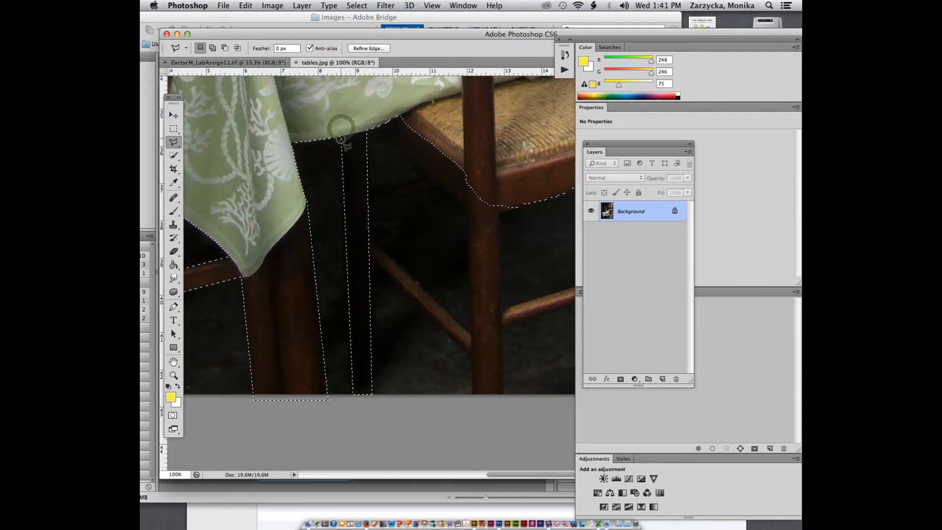
Add the right chair's nearest leg and the diagonal crossbar joining it to the dark leg to the selection with the Polygonal Lasso
{"action": "key", "text": "shift"}
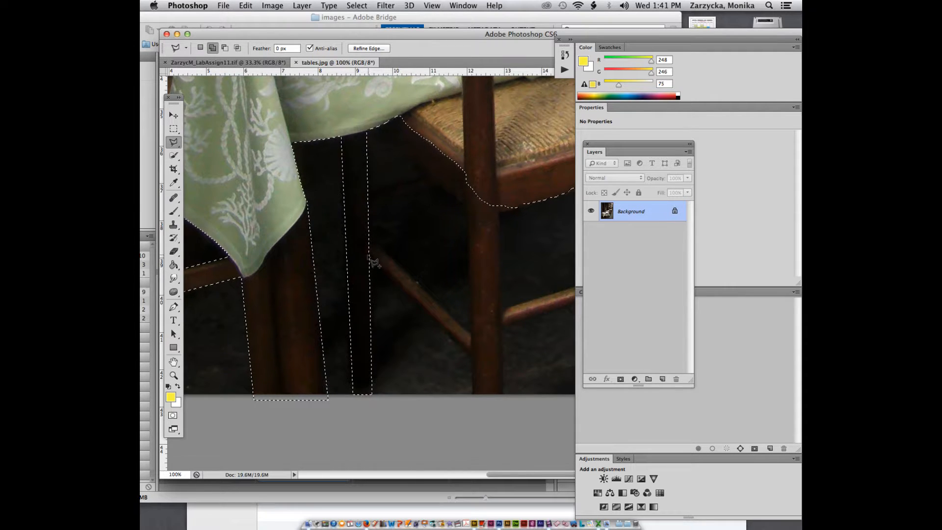
{"action": "left_click", "coordinate": [369, 253]}
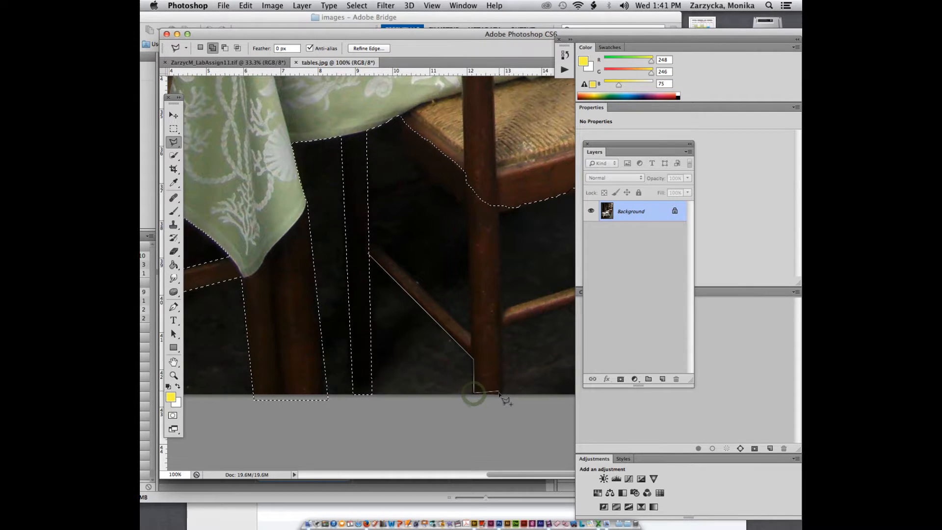
{"action": "left_click", "coordinate": [502, 320]}
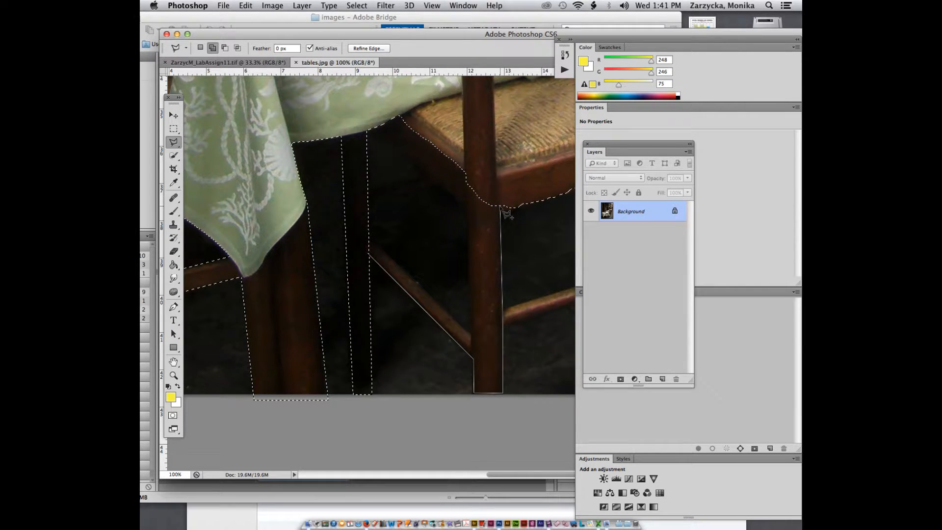
{"action": "left_click", "coordinate": [465, 172]}
{"action": "left_click", "coordinate": [466, 204]}
{"action": "left_click", "coordinate": [471, 337]}
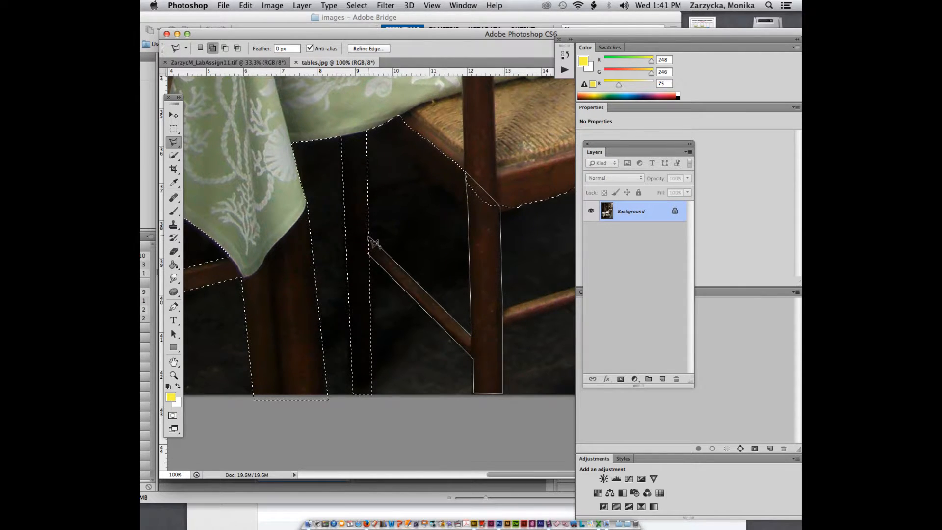
{"action": "left_click", "coordinate": [366, 237]}
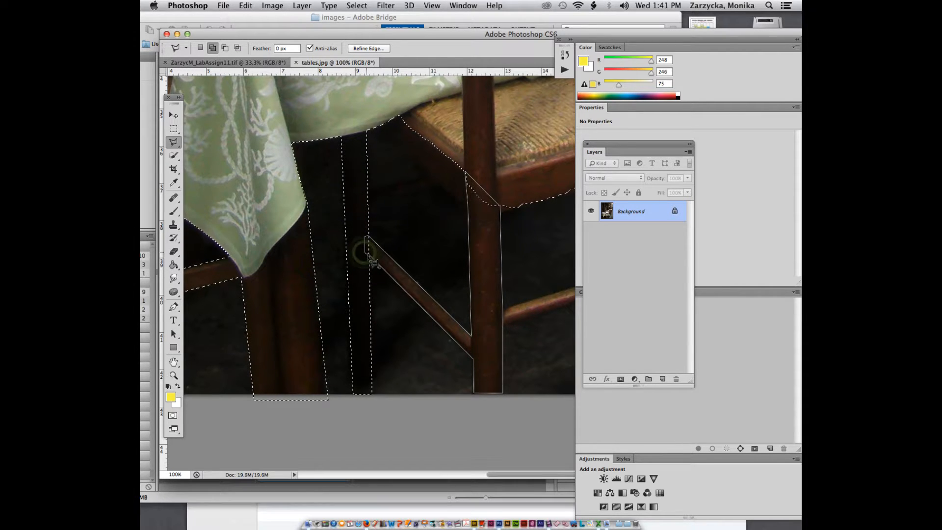
{"action": "left_click", "coordinate": [367, 255]}
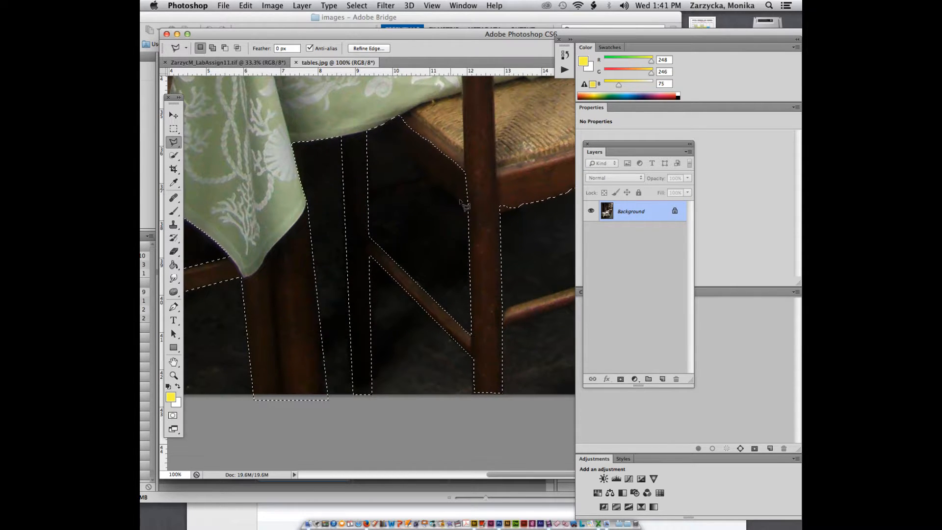
Add the wooden side rail under the chair's seat, from the near leg up to the tablecloth's edge, to the selection
{"action": "key", "text": "shift"}
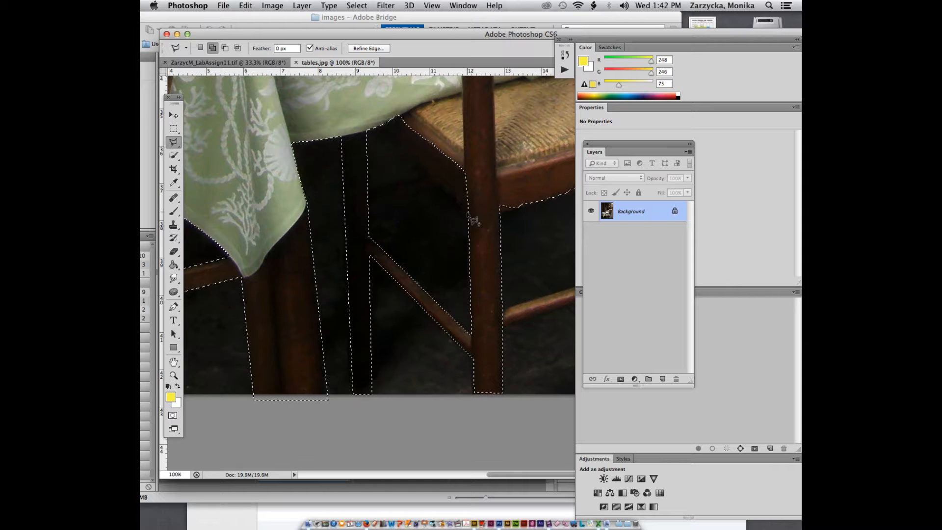
{"action": "left_click", "coordinate": [467, 209], "text": "shift"}
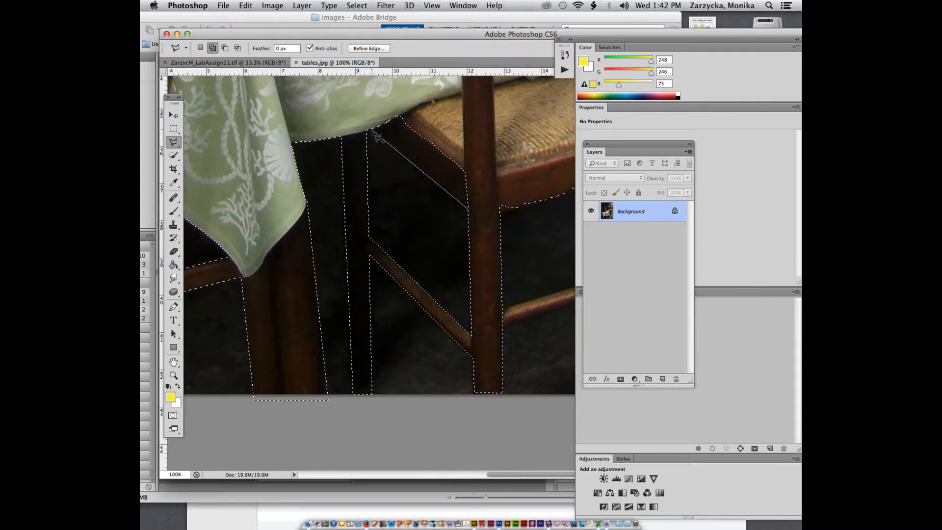
{"action": "left_click", "coordinate": [372, 129]}
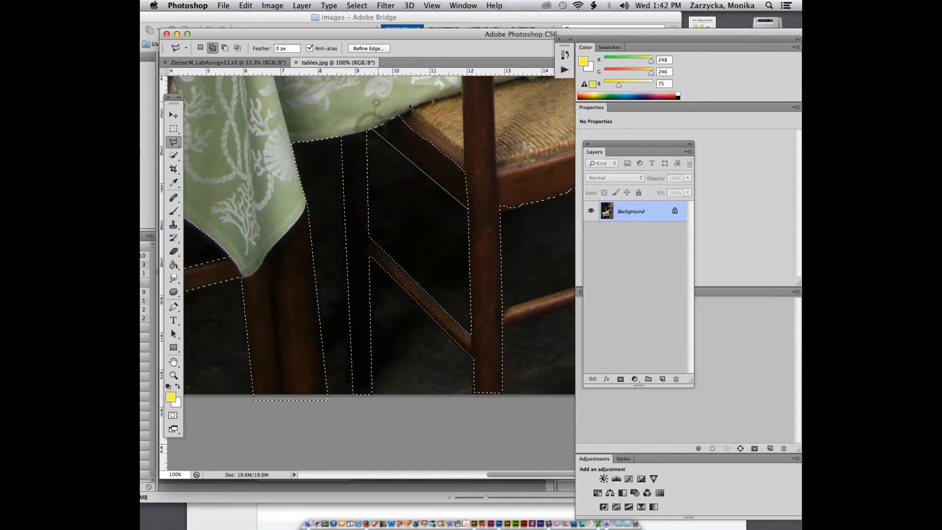
{"action": "left_click", "coordinate": [376, 102]}
{"action": "left_click", "coordinate": [480, 163]}
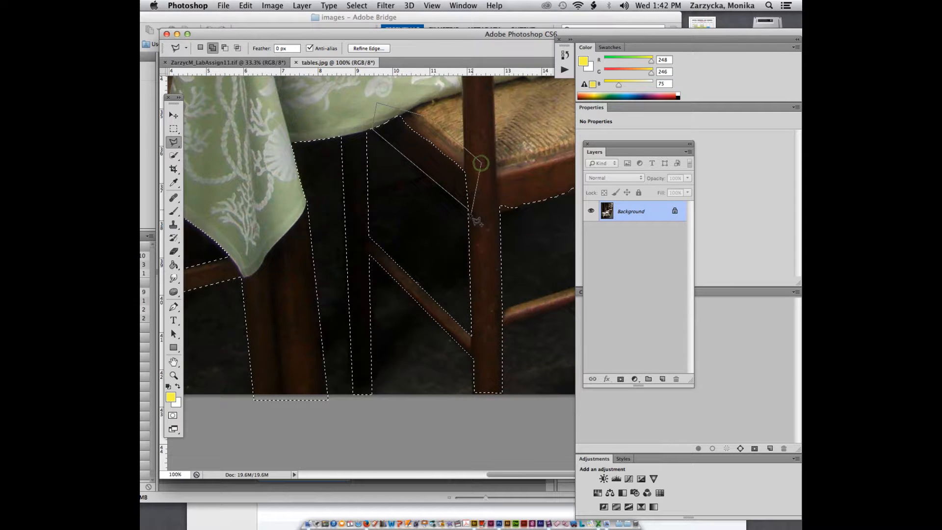
{"action": "left_click", "coordinate": [469, 210]}
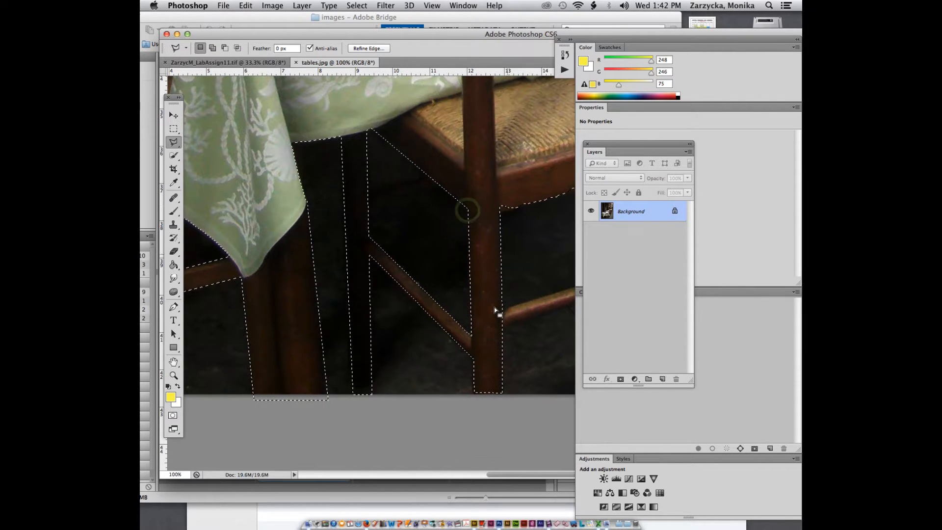
{"action": "left_click_drag", "start_coordinate": [527, 478], "coordinate": [577, 462]}
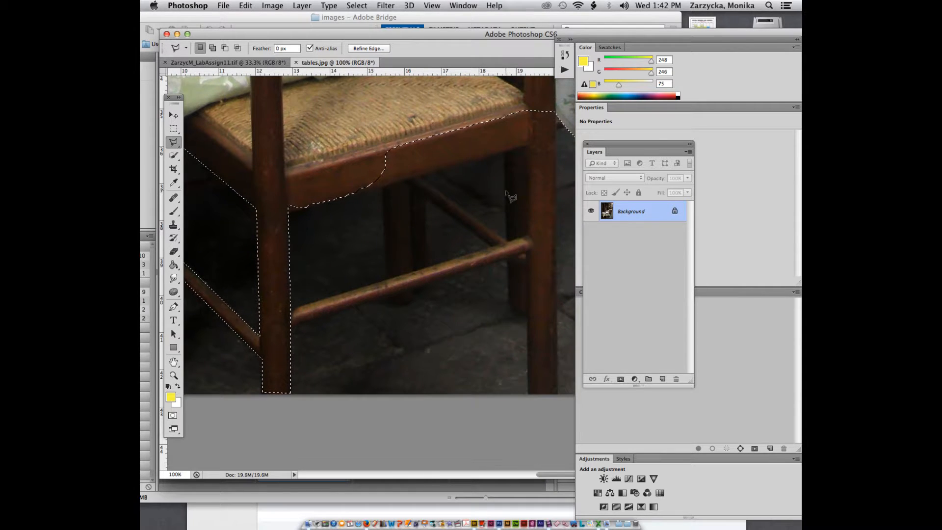
{"action": "scroll", "coordinate": [510, 196], "scroll_direction": "up", "scroll_amount": 5}
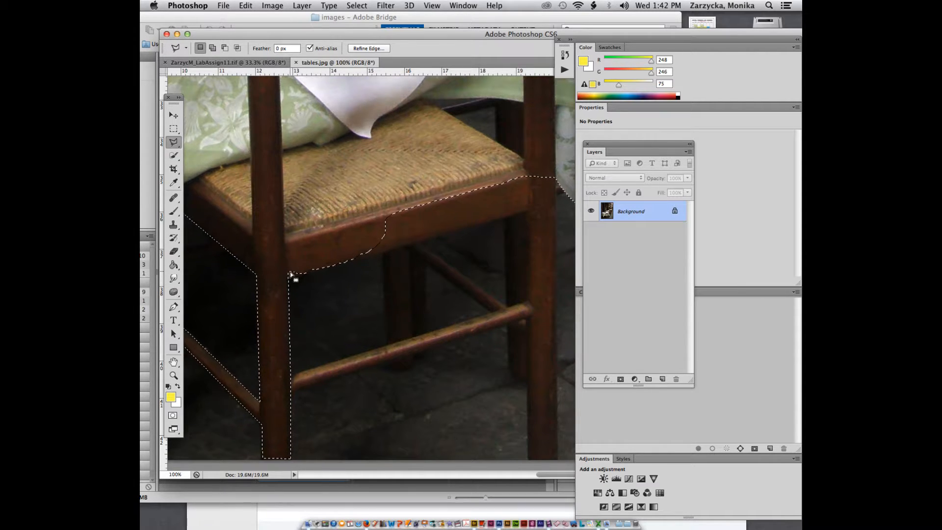
{"action": "key", "text": "alt"}
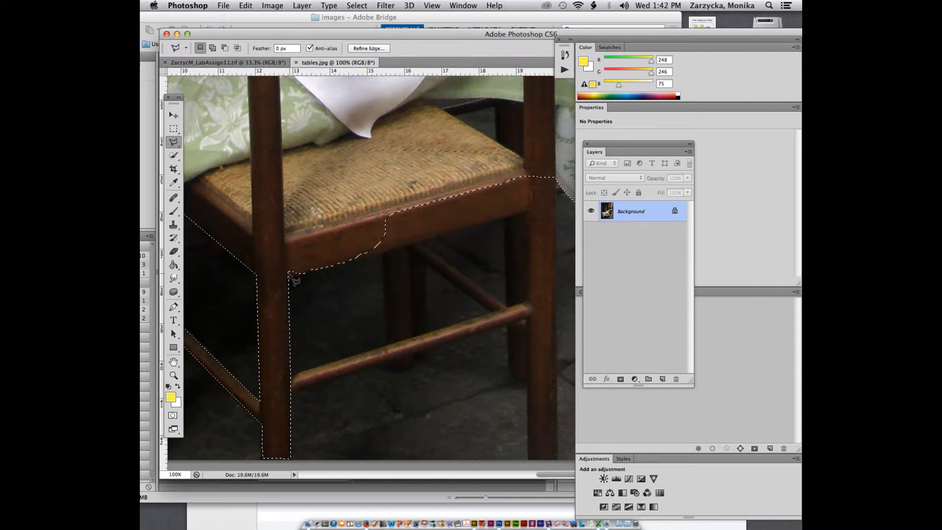
{"action": "key", "text": "shift"}
{"action": "left_click", "coordinate": [290, 276], "text": "shift"}
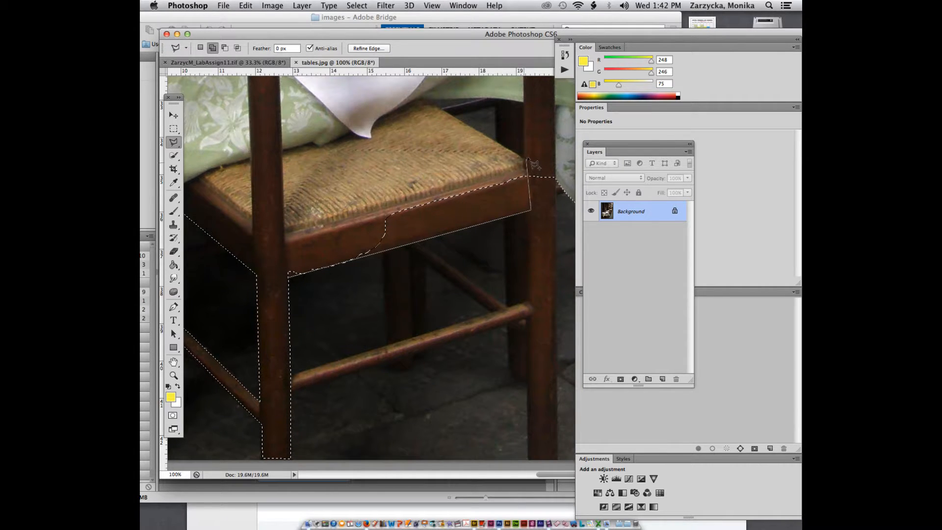
{"action": "left_click", "coordinate": [531, 210]}
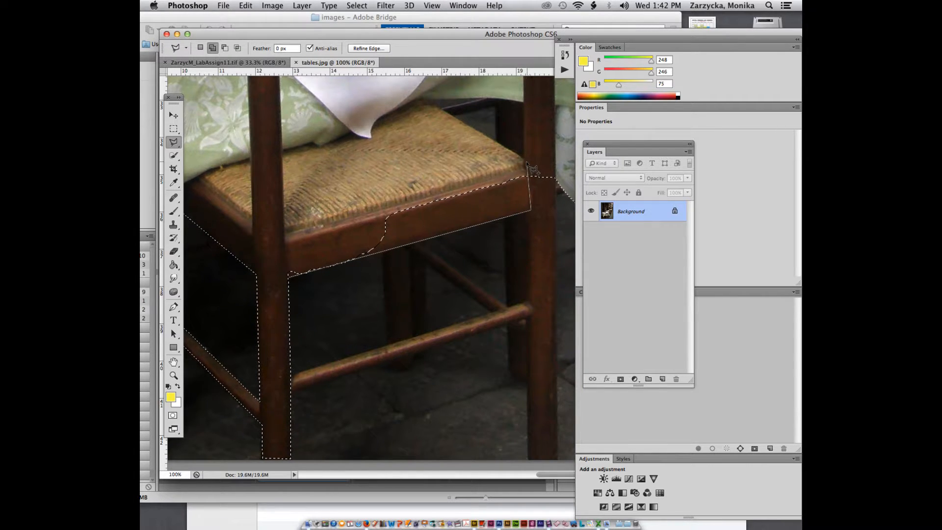
{"action": "left_click", "coordinate": [532, 212]}
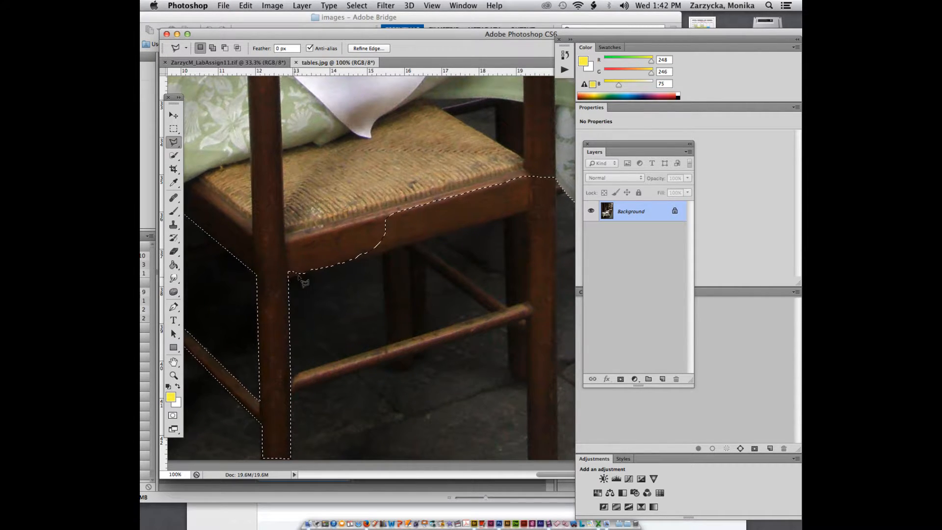
{"action": "left_click", "coordinate": [288, 278]}
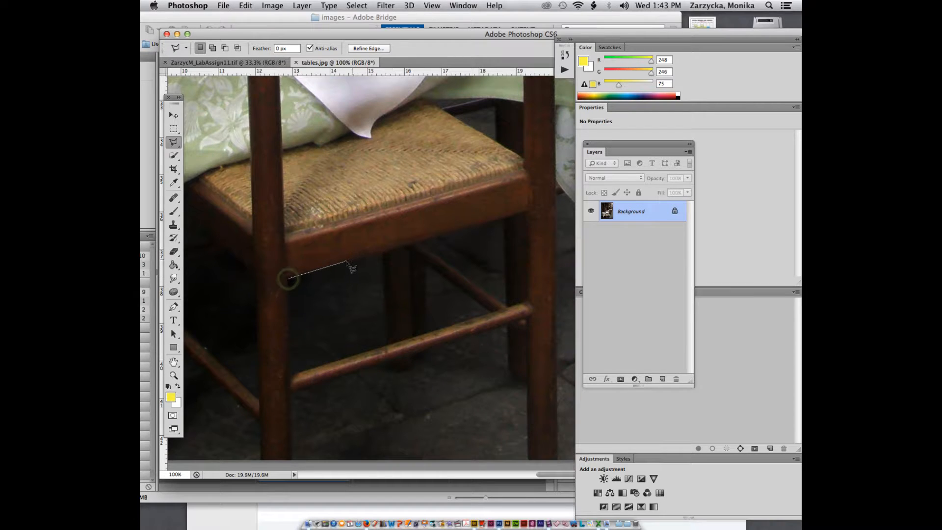
{"action": "double_click", "coordinate": [346, 264]}
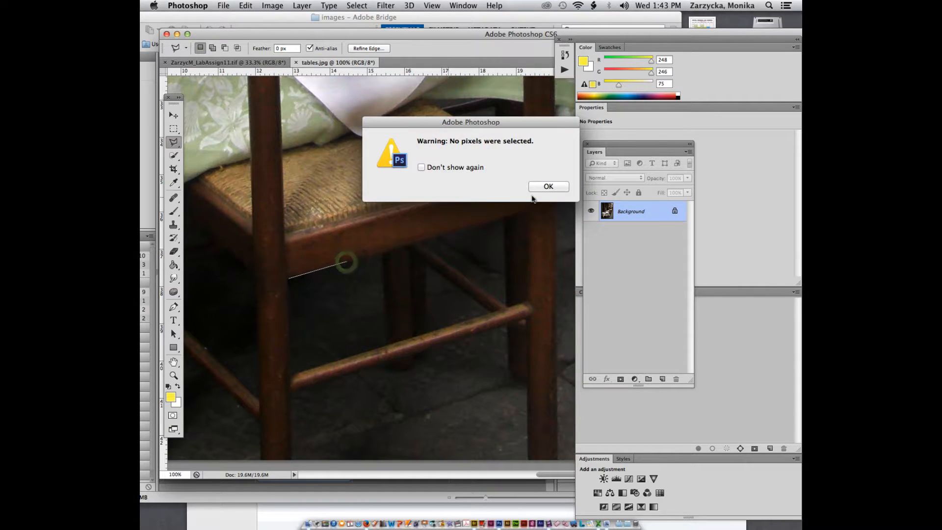
{"action": "left_click", "coordinate": [549, 190]}
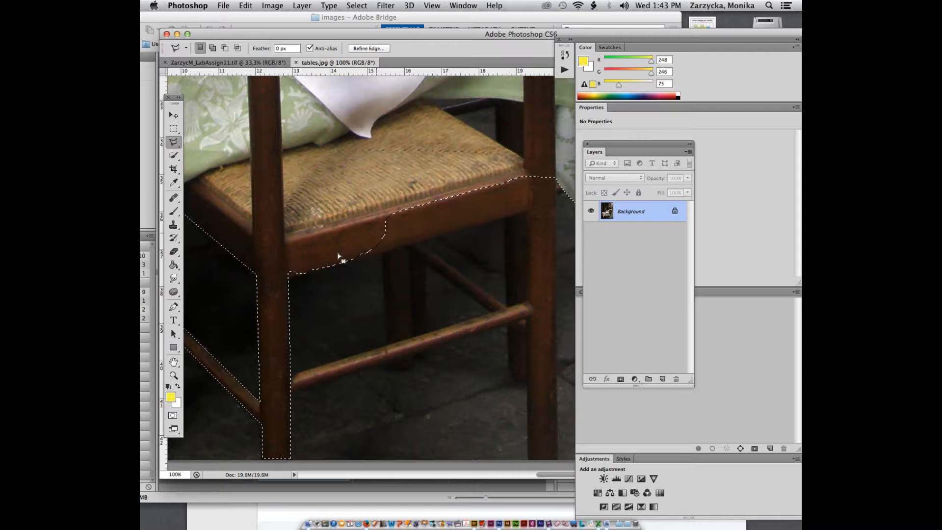
Add the chair's long seat rail and the legs at its right end, down past the image's bottom edge, with the Polygonal Lasso
{"action": "key", "text": "alt"}
{"action": "left_click", "coordinate": [287, 280], "text": "shift"}
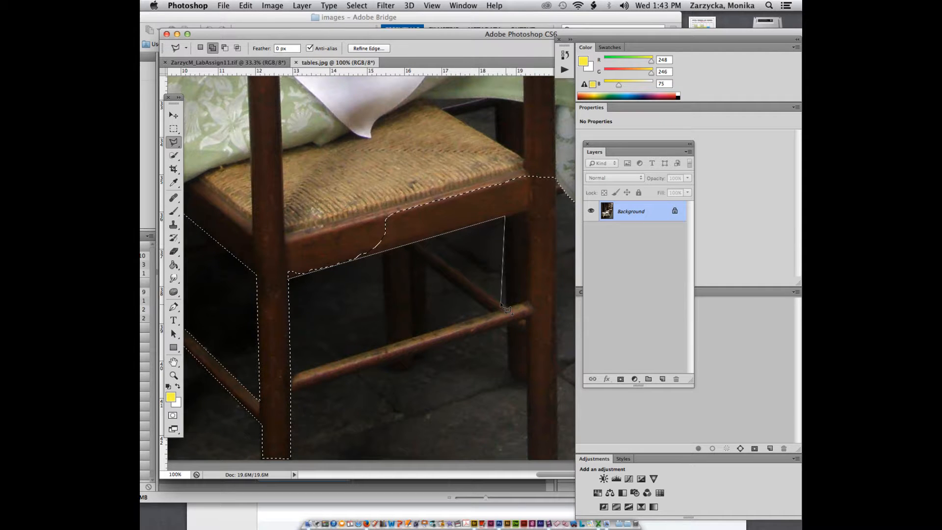
{"action": "left_click", "coordinate": [508, 370]}
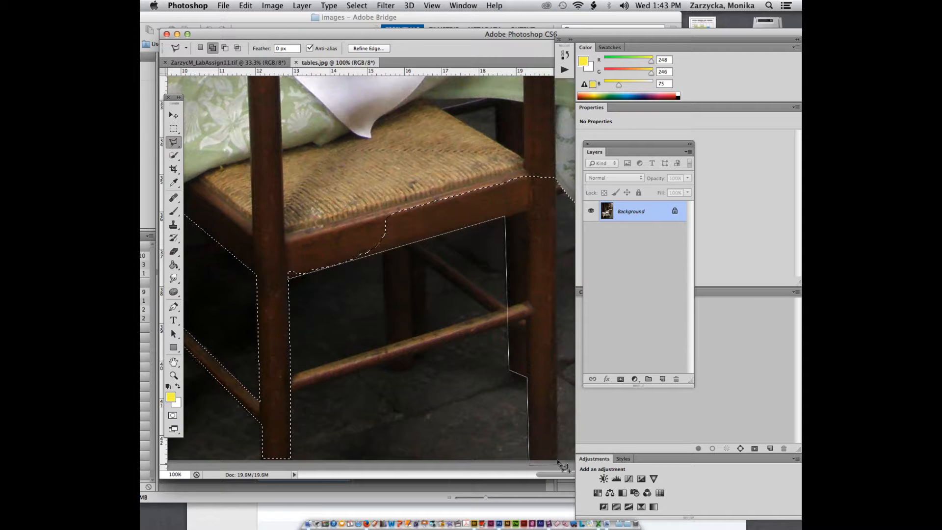
{"action": "left_click", "coordinate": [558, 462]}
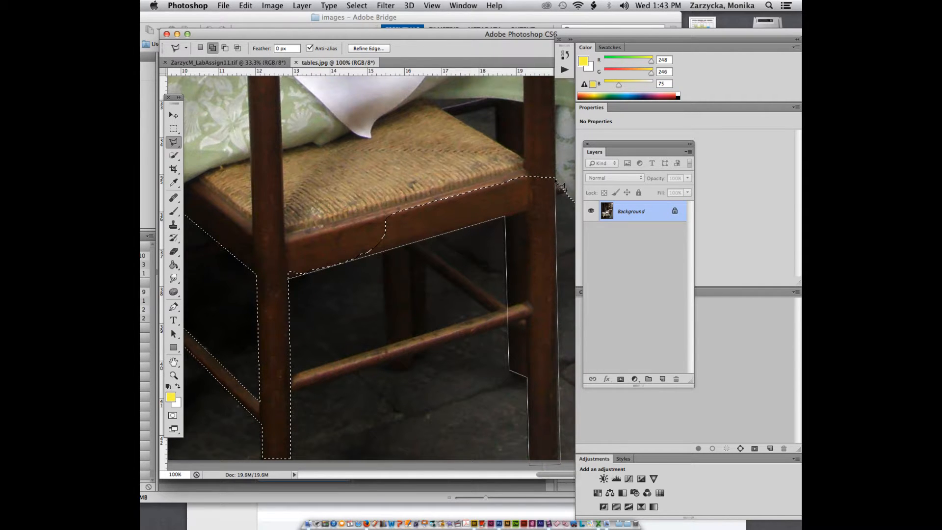
{"action": "left_click", "coordinate": [554, 180]}
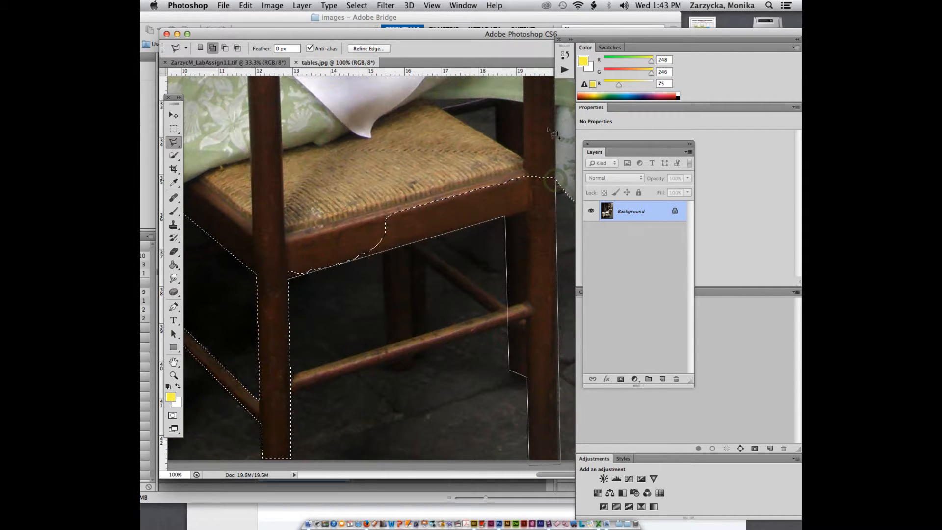
{"action": "mouse_move", "coordinate": [548, 64]}
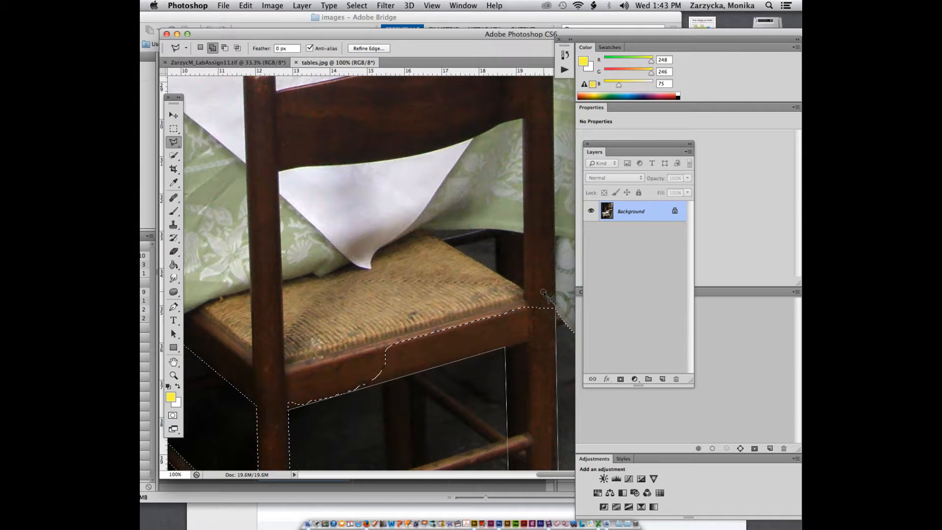
{"action": "left_click", "coordinate": [543, 292]}
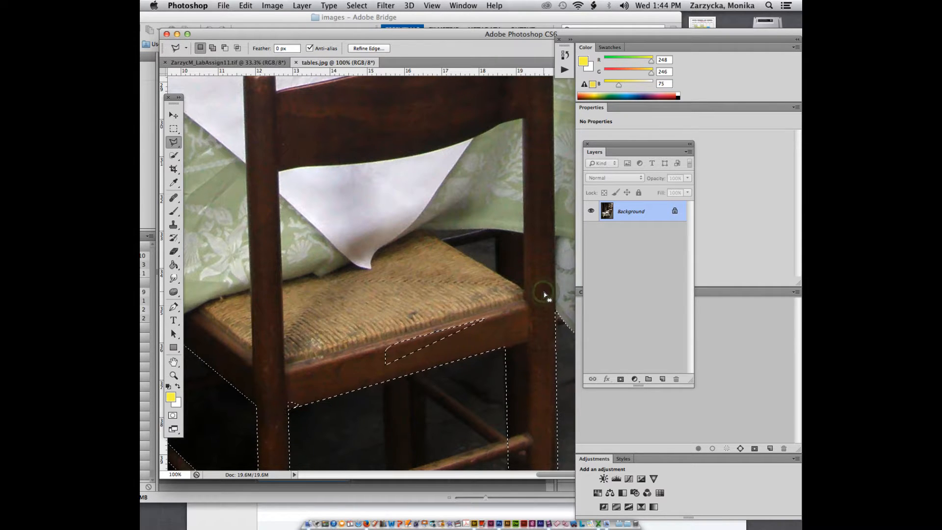
Add the unselected sliver in the chair's front seat rail and the small notch beside the near leg to the selection with the freehand Lasso
{"action": "scroll", "coordinate": [537, 297], "scroll_direction": "down", "scroll_amount": 5}
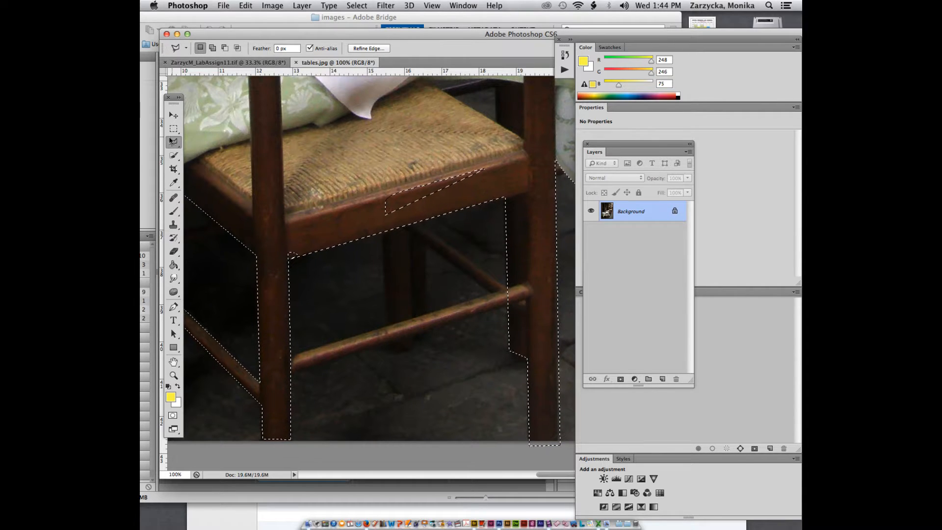
{"action": "left_click_drag", "start_coordinate": [173, 142], "coordinate": [209, 141]}
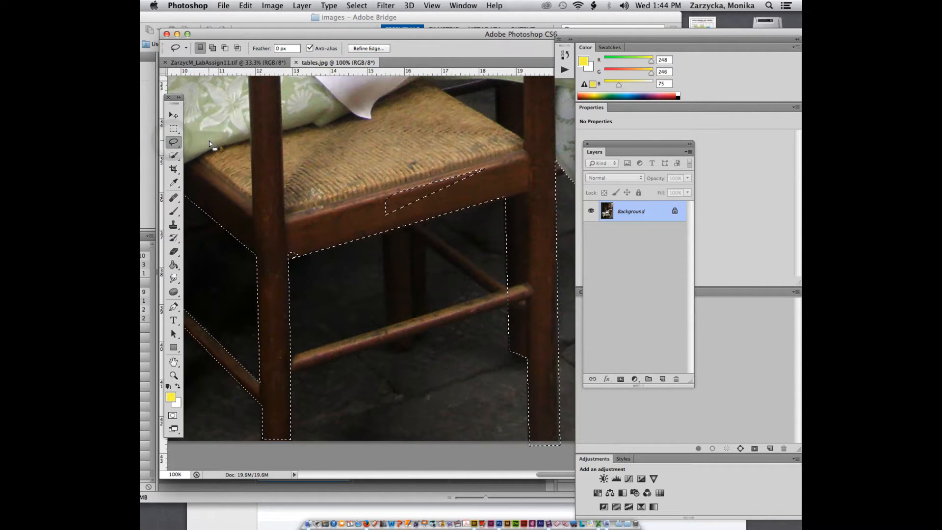
{"action": "key", "text": "alt"}
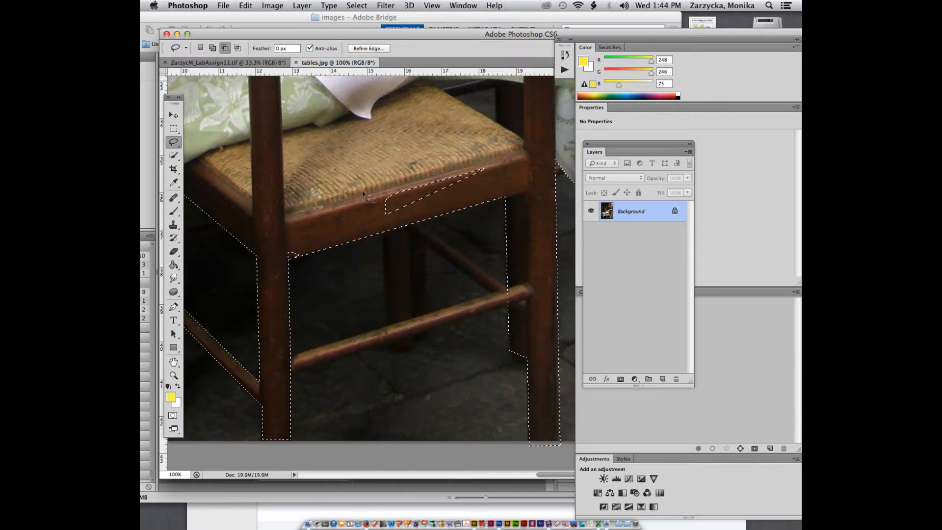
{"action": "mouse_move", "coordinate": [379, 223]}
{"action": "left_mouse_down"}
{"action": "mouse_move", "coordinate": [468, 199]}
{"action": "mouse_move", "coordinate": [498, 183]}
{"action": "mouse_move", "coordinate": [475, 155]}
{"action": "left_mouse_up"}
{"action": "key", "text": "super+z"}
{"action": "mouse_move", "coordinate": [463, 156]}
{"action": "left_mouse_down"}
{"action": "mouse_move", "coordinate": [361, 211]}
{"action": "mouse_move", "coordinate": [392, 220]}
{"action": "mouse_move", "coordinate": [498, 184]}
{"action": "left_mouse_up"}
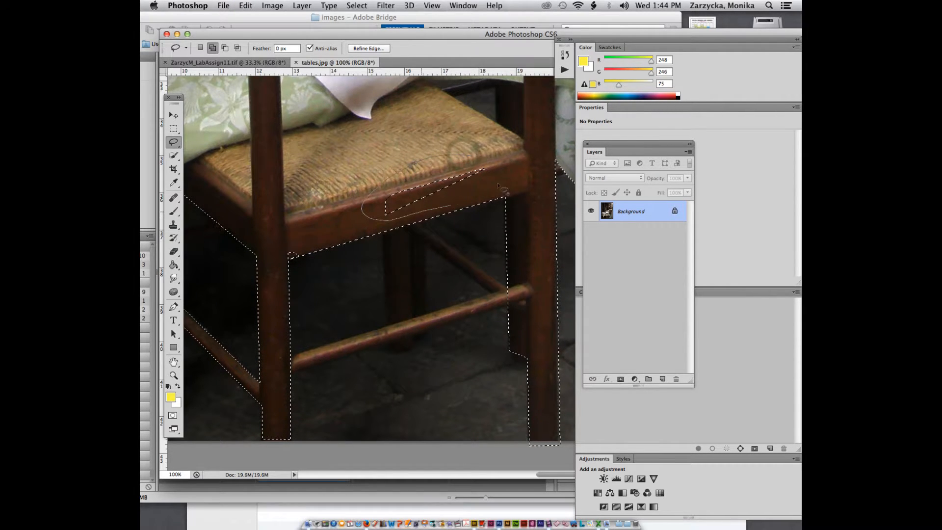
{"action": "left_click_drag", "start_coordinate": [448, 157], "coordinate": [446, 155]}
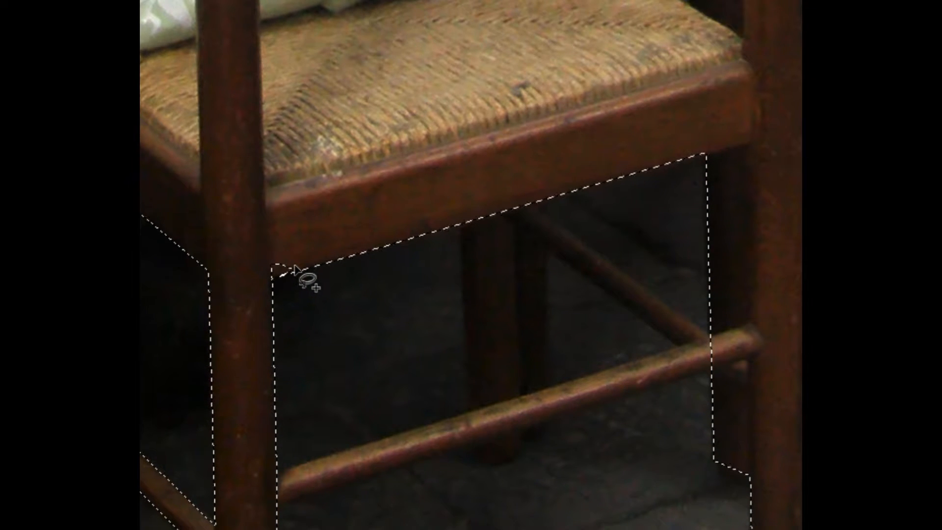
{"action": "mouse_move", "coordinate": [288, 271]}
{"action": "left_mouse_down"}
{"action": "mouse_move", "coordinate": [264, 269]}
{"action": "mouse_move", "coordinate": [281, 258]}
{"action": "mouse_move", "coordinate": [292, 260]}
{"action": "mouse_move", "coordinate": [291, 270]}
{"action": "mouse_move", "coordinate": [261, 276]}
{"action": "mouse_move", "coordinate": [308, 318]}
{"action": "left_mouse_up"}
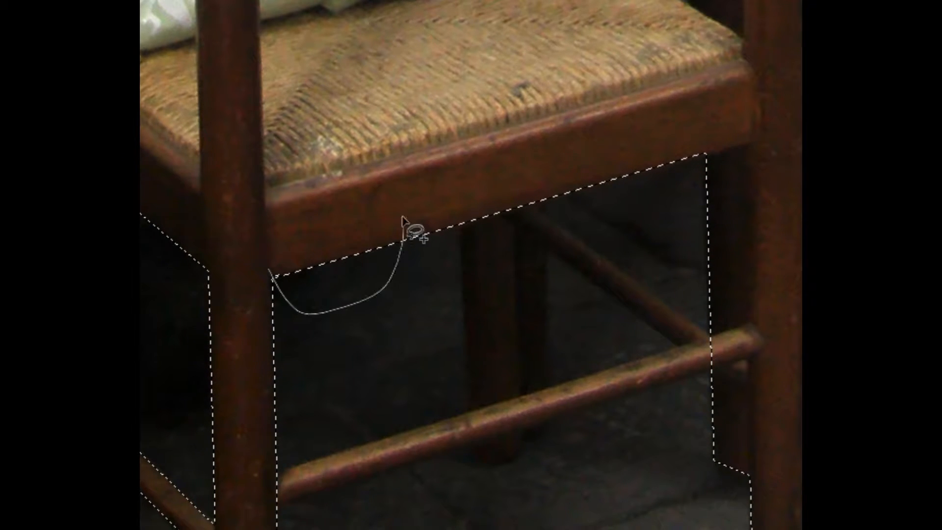
Try adding a rounded patch under the seat rail to the selection and cutting back along the rail with the Lasso, and undo the change
{"action": "left_click_drag", "start_coordinate": [402, 217], "coordinate": [402, 239]}
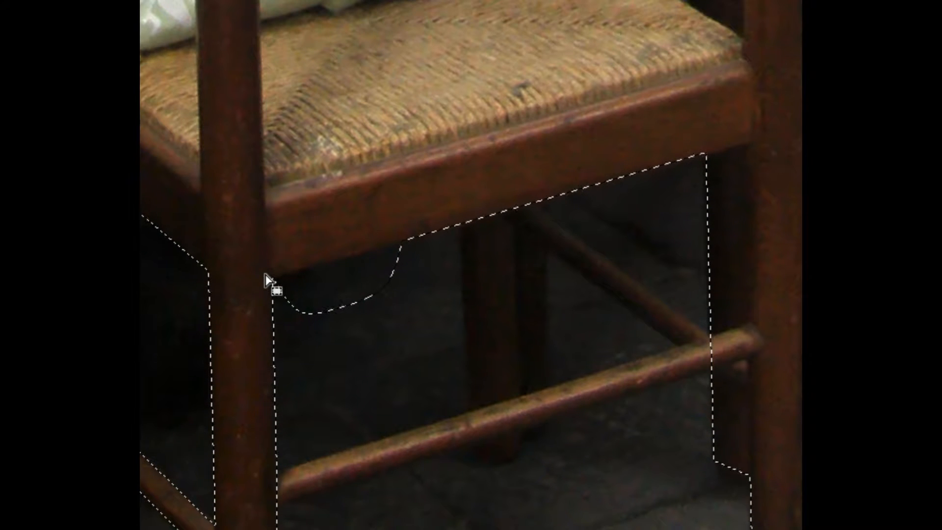
{"action": "mouse_move", "coordinate": [265, 281]}
{"action": "left_mouse_down"}
{"action": "mouse_move", "coordinate": [383, 254]}
{"action": "mouse_move", "coordinate": [343, 335]}
{"action": "mouse_move", "coordinate": [274, 276]}
{"action": "mouse_move", "coordinate": [291, 248]}
{"action": "mouse_move", "coordinate": [359, 260]}
{"action": "left_mouse_up"}
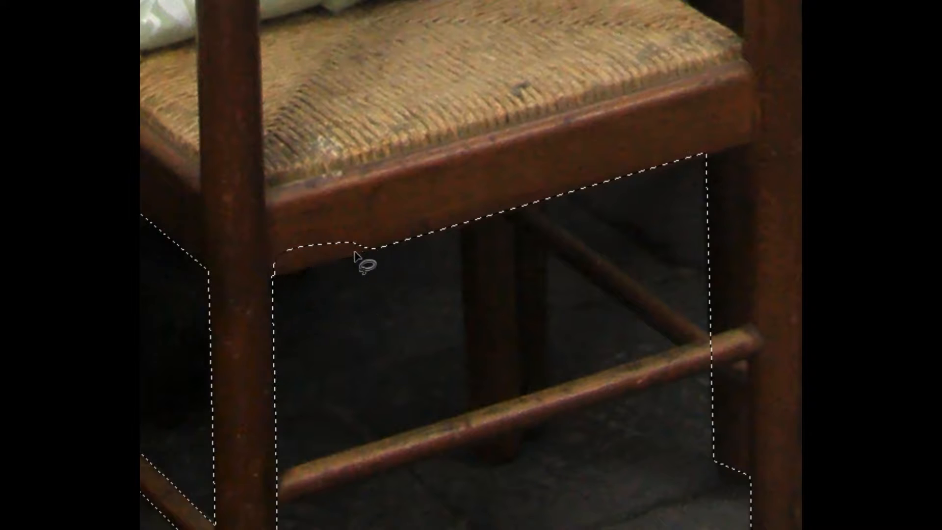
{"action": "key", "text": "ctrl+z"}
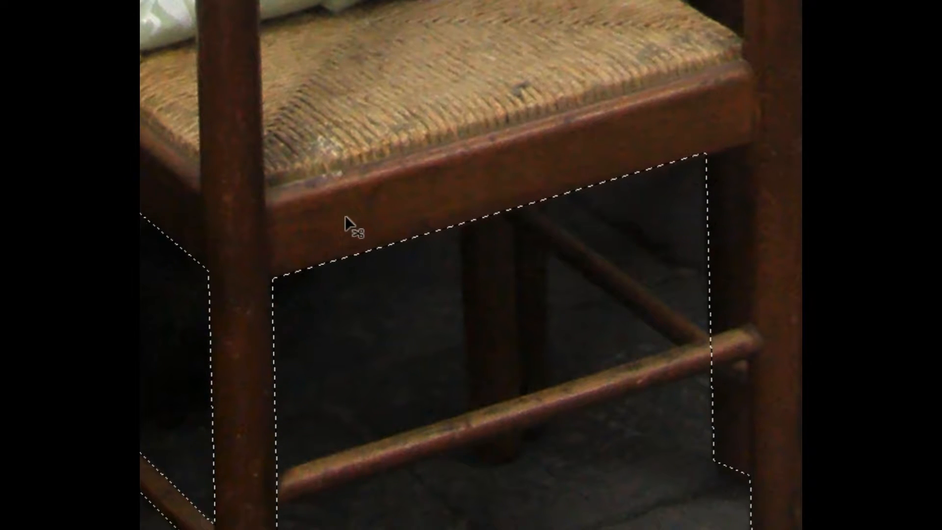
Add the chair's lower front crossbar, between the near leg and the far front leg, to the selection with the Polygonal Lasso, including its upper edge
{"action": "key", "text": "ctrl+minus"}
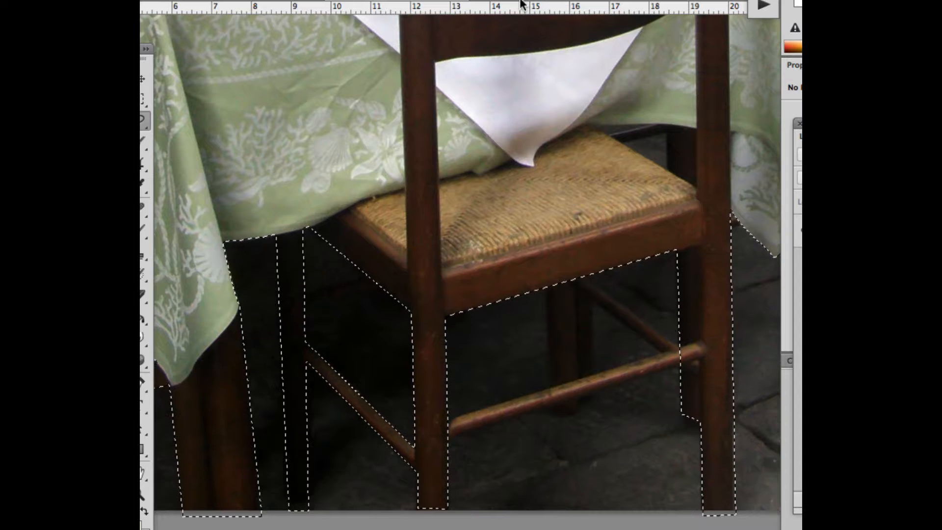
{"action": "scroll", "coordinate": [508, 341], "scroll_direction": "down", "scroll_amount": 3}
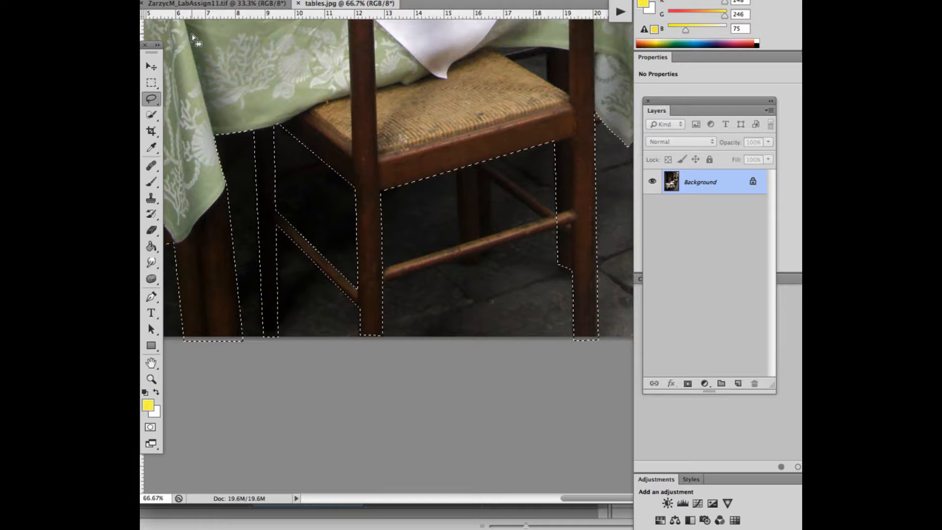
{"action": "left_click", "coordinate": [151, 99]}
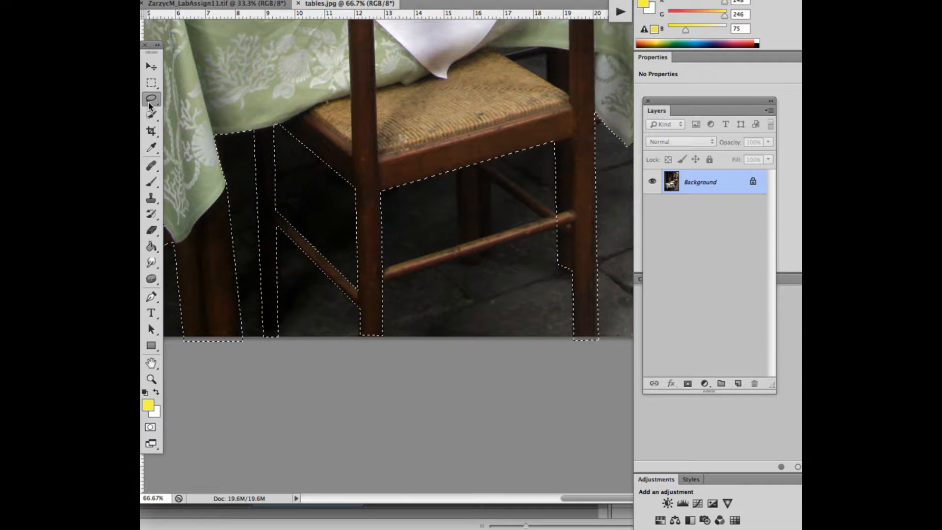
{"action": "left_click", "coordinate": [185, 107]}
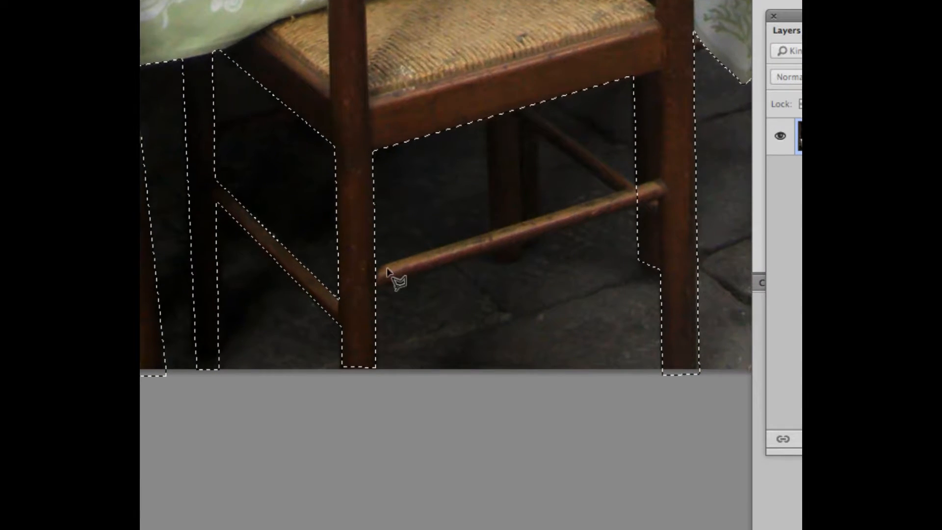
{"action": "left_click", "coordinate": [376, 270]}
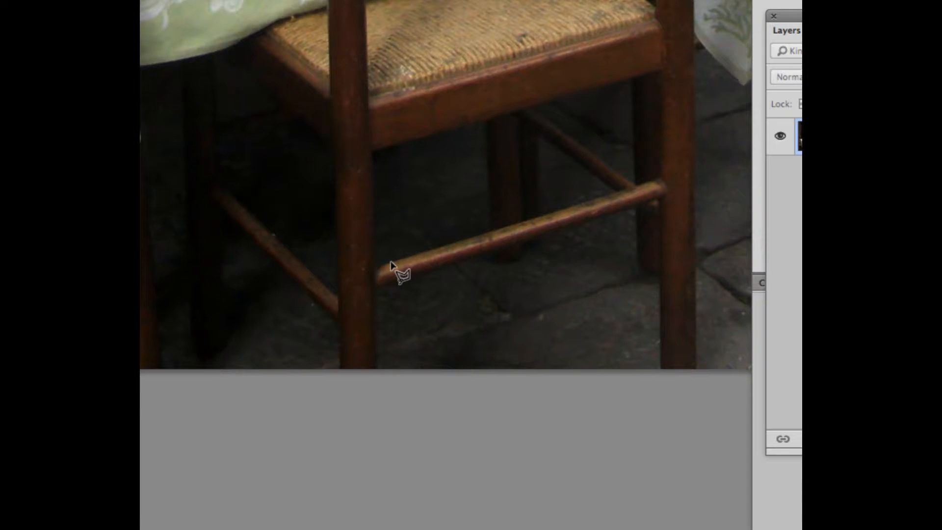
{"action": "key", "text": "ctrl+z"}
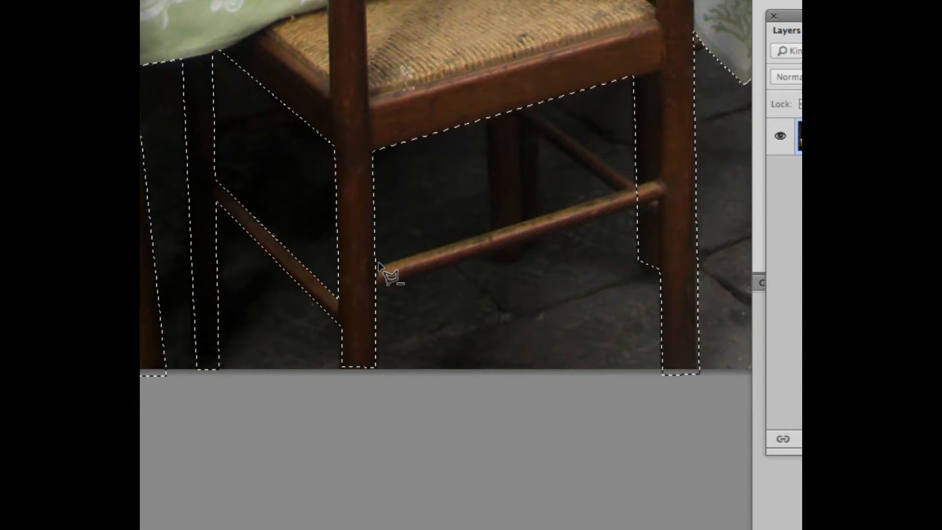
{"action": "left_click", "coordinate": [376, 268]}
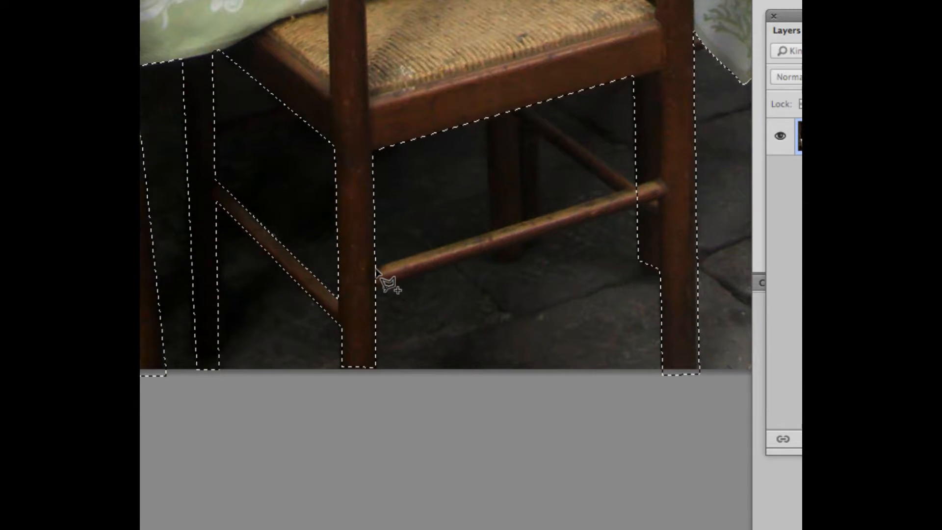
{"action": "left_click", "coordinate": [636, 187]}
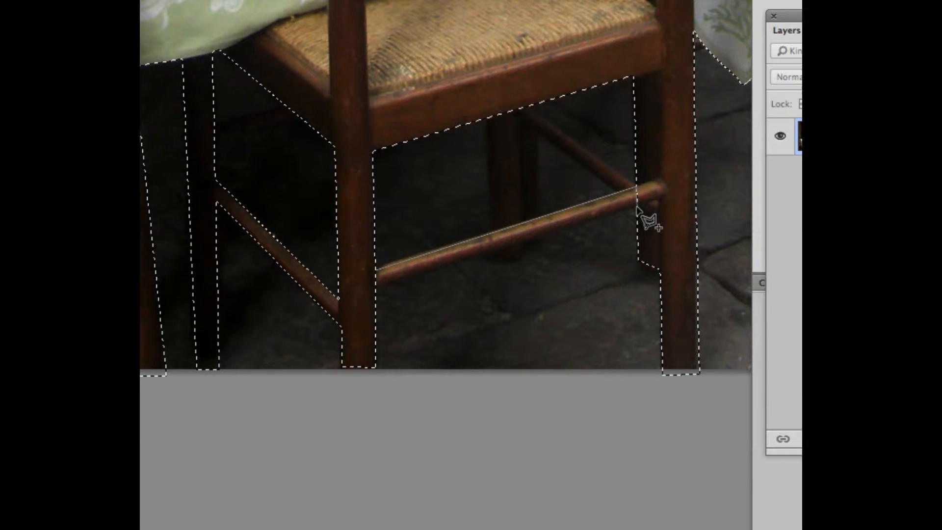
{"action": "left_click", "coordinate": [636, 206]}
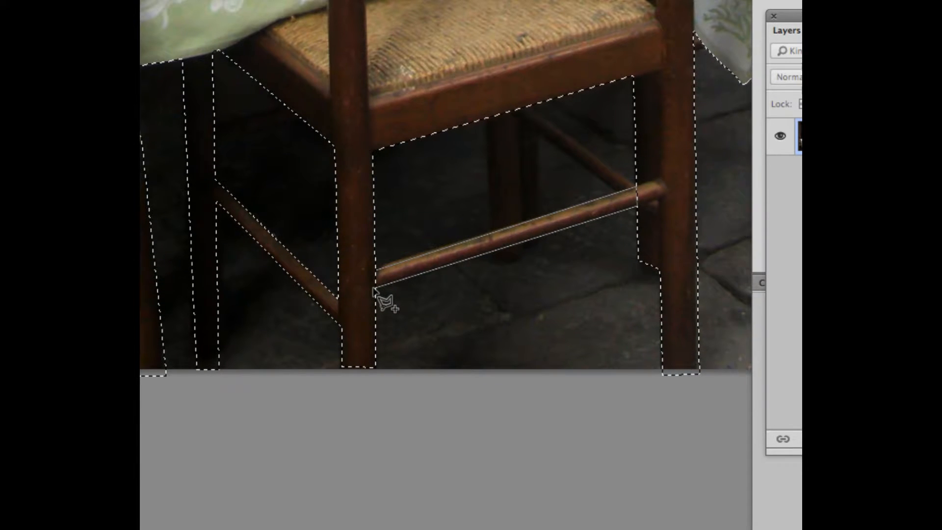
{"action": "left_click", "coordinate": [374, 288]}
{"action": "left_click", "coordinate": [373, 271]}
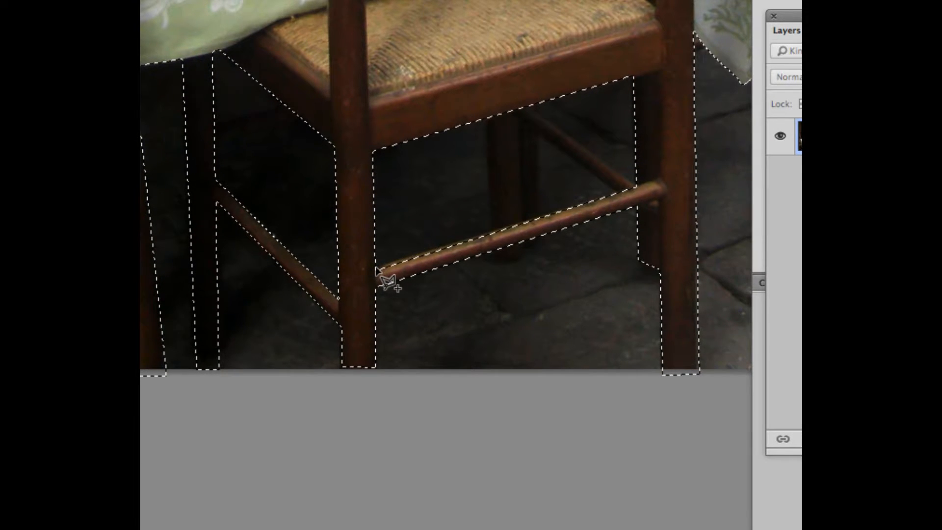
{"action": "left_click", "coordinate": [537, 221]}
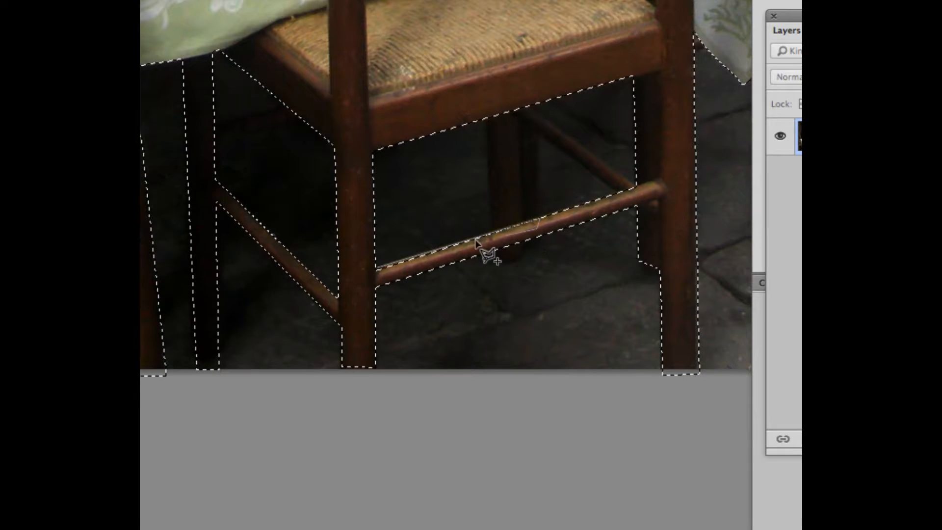
{"action": "double_click", "coordinate": [377, 269]}
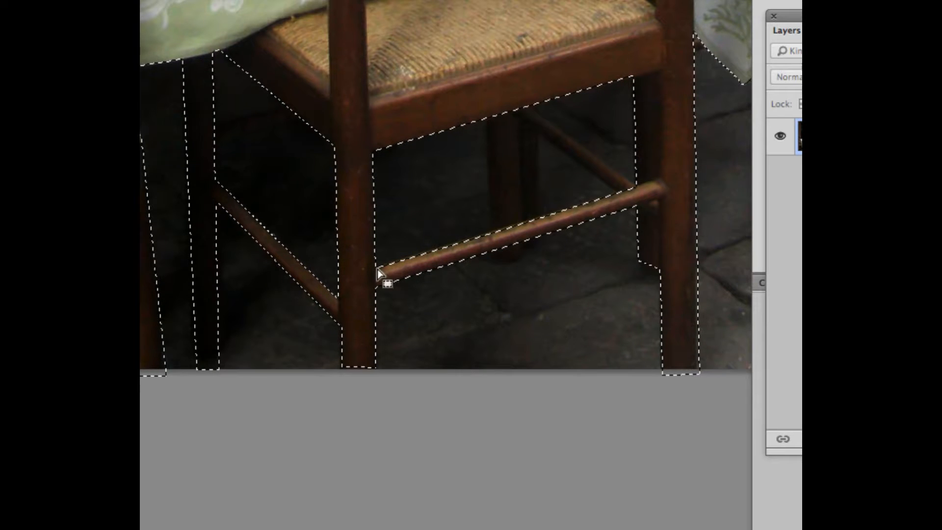
Add the chair's rear leg seen beneath the seat, from the seat rail down past the front crossbar, to the selection
{"action": "left_click", "coordinate": [485, 119]}
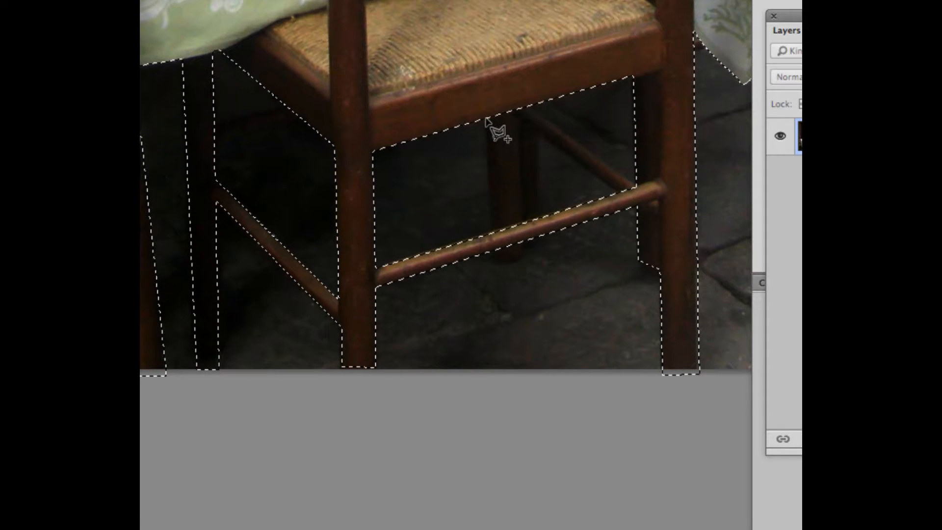
{"action": "left_click", "coordinate": [487, 257]}
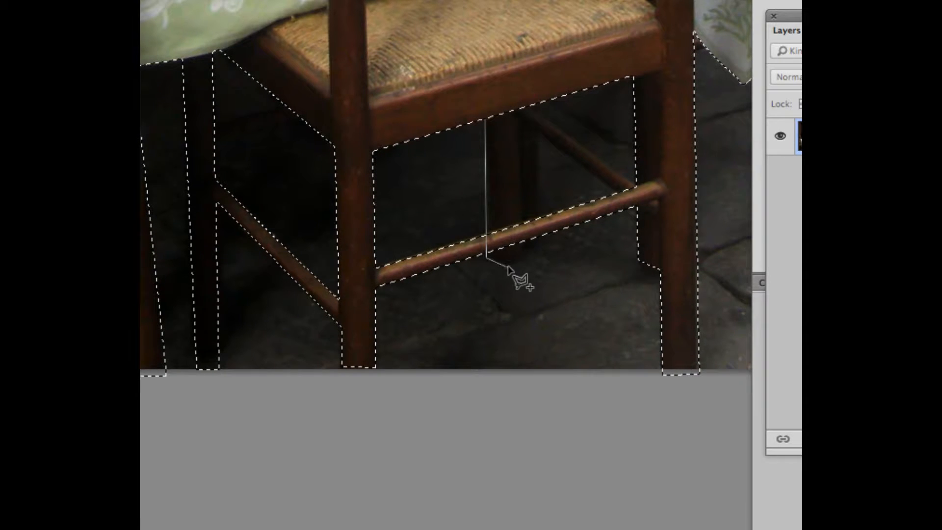
{"action": "left_click", "coordinate": [488, 262]}
{"action": "left_click", "coordinate": [522, 262]}
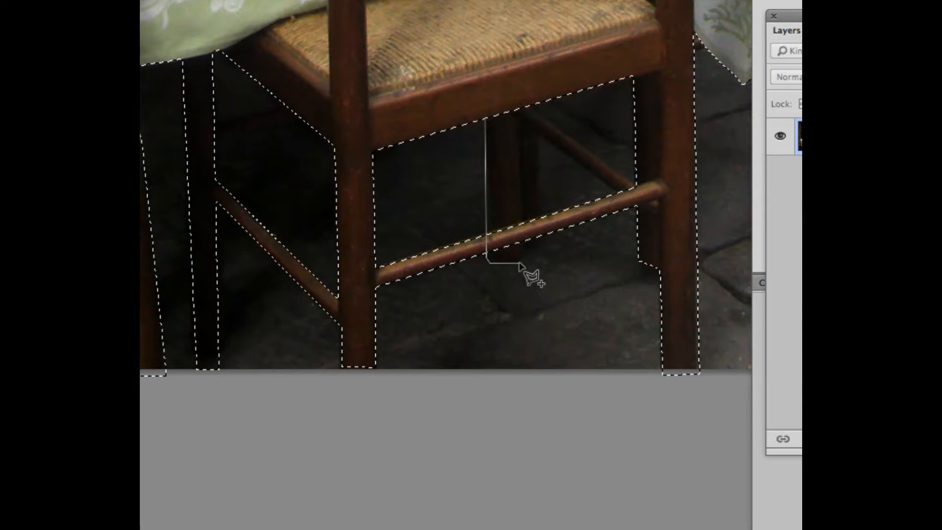
{"action": "left_click", "coordinate": [527, 252]}
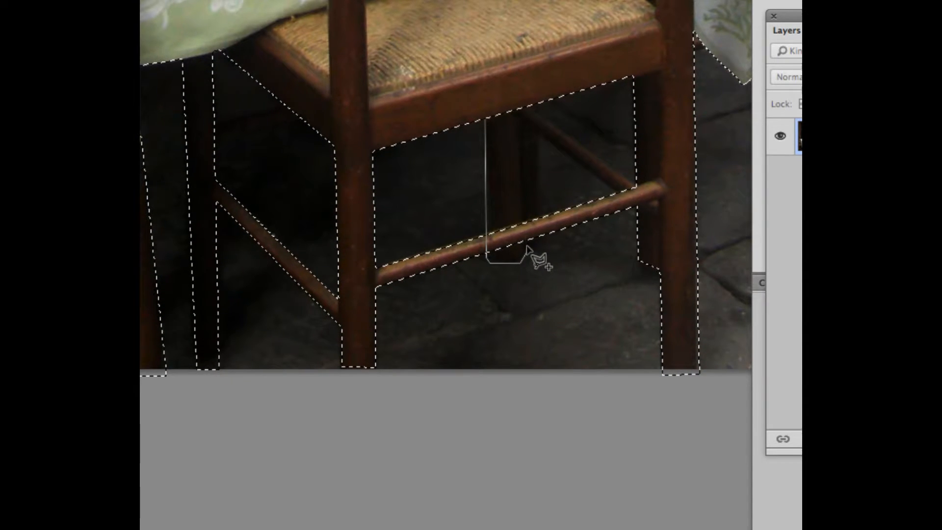
{"action": "left_click", "coordinate": [525, 107]}
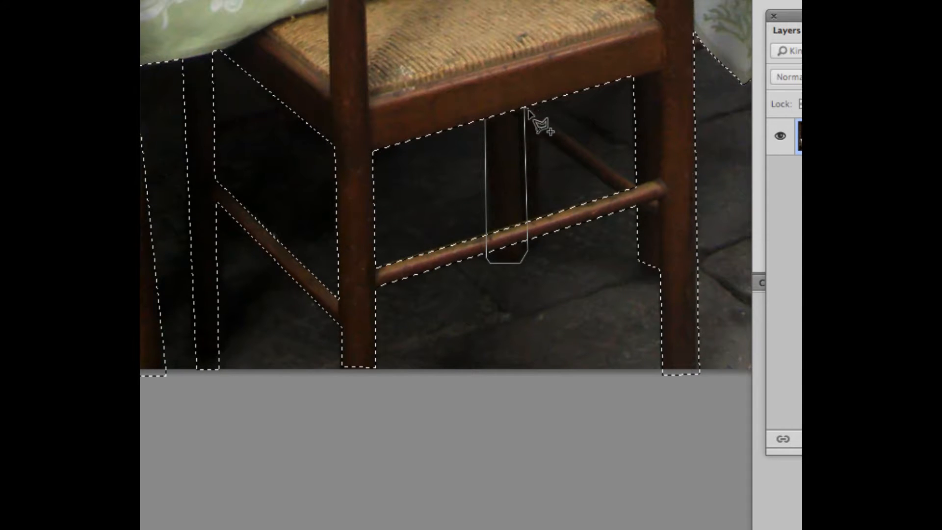
{"action": "left_click", "coordinate": [493, 105]}
{"action": "left_click", "coordinate": [485, 115]}
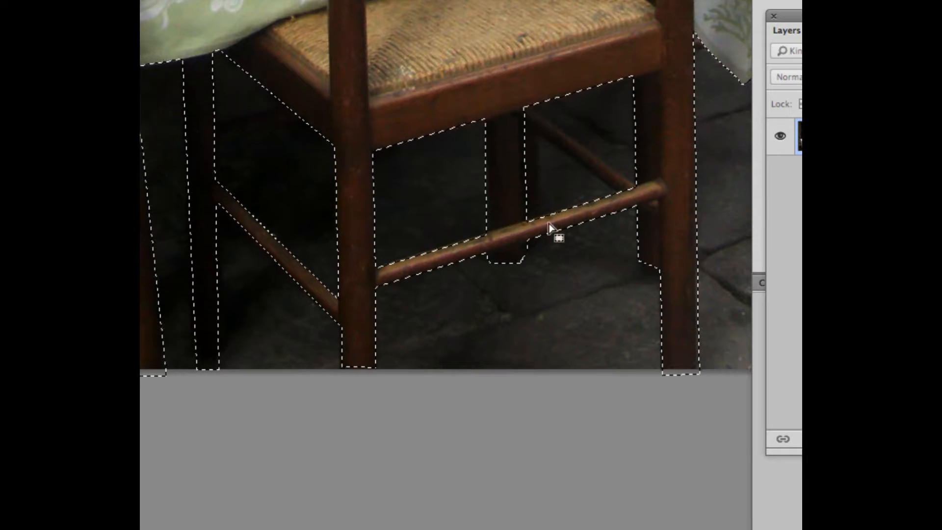
{"action": "left_click", "coordinate": [525, 251]}
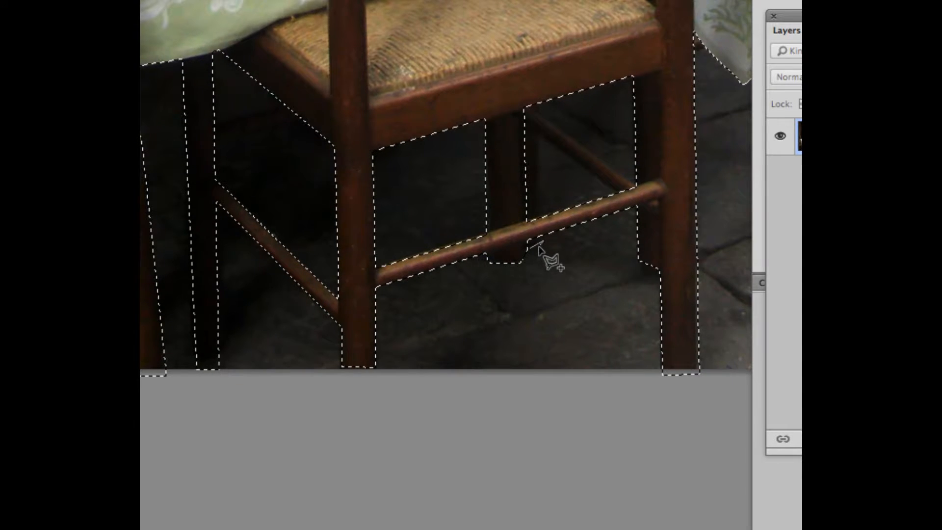
{"action": "left_click", "coordinate": [543, 238]}
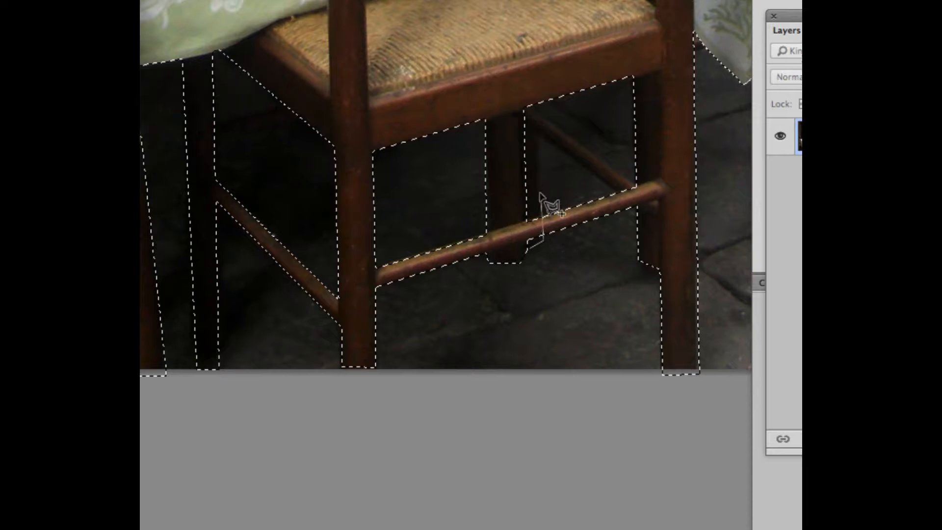
{"action": "double_click", "coordinate": [538, 136]}
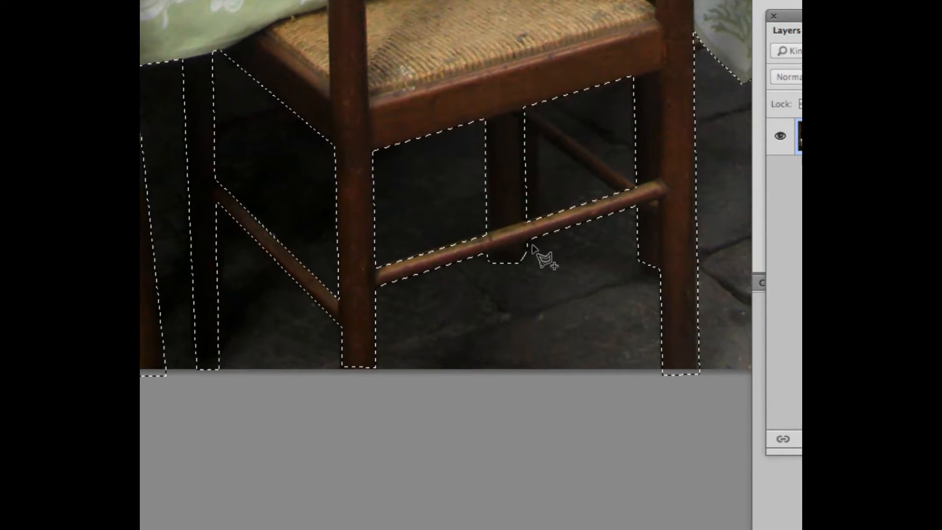
Try to add the dark strip beside the rear leg and the diagonal crossbar behind the front crossbar to the selection with the Polygonal Lasso
{"action": "left_click", "coordinate": [521, 260]}
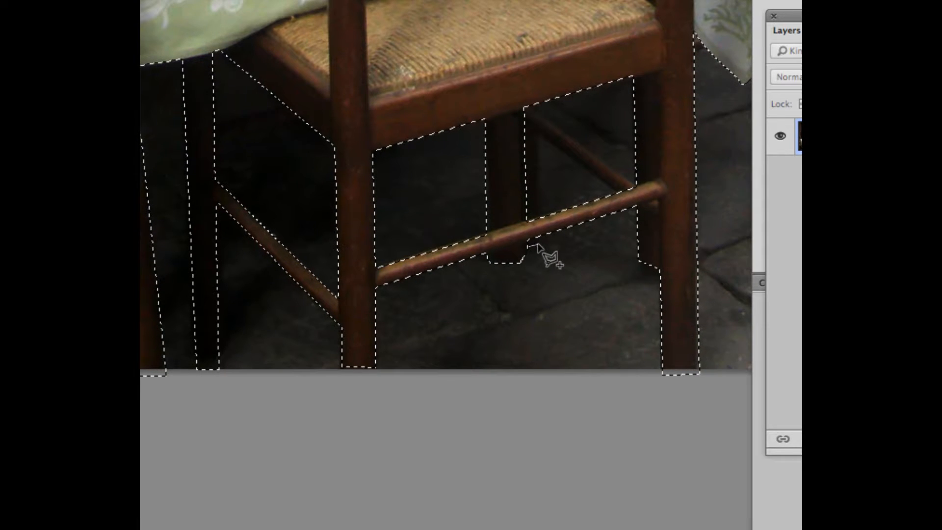
{"action": "left_click", "coordinate": [538, 242]}
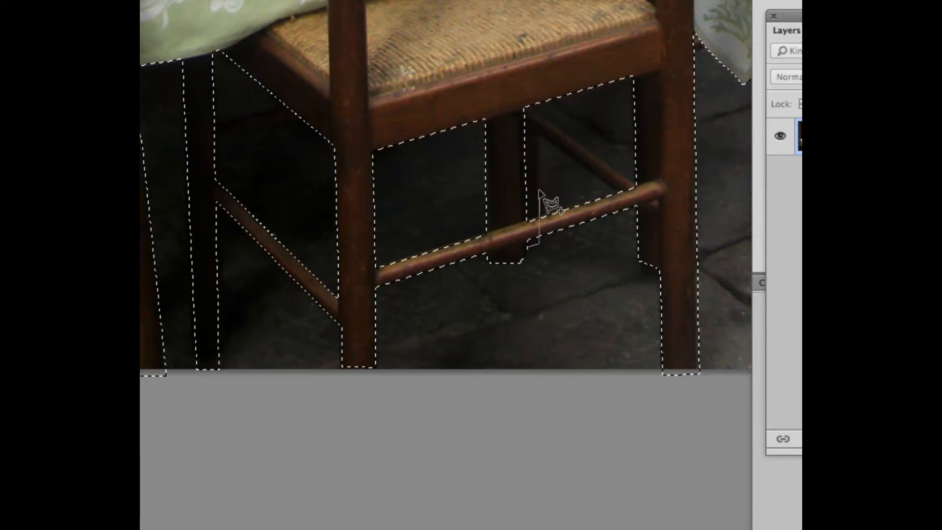
{"action": "left_click", "coordinate": [536, 131]}
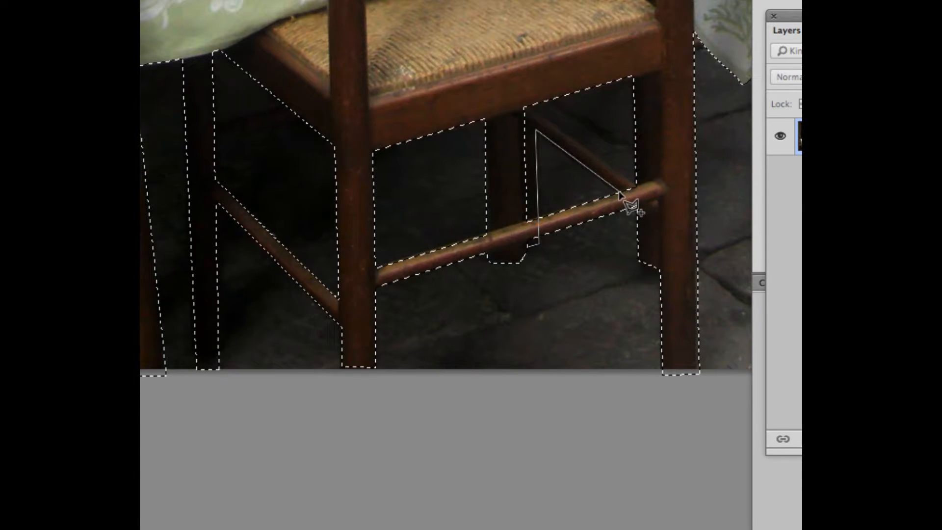
{"action": "left_click", "coordinate": [620, 191]}
{"action": "left_click", "coordinate": [636, 187]}
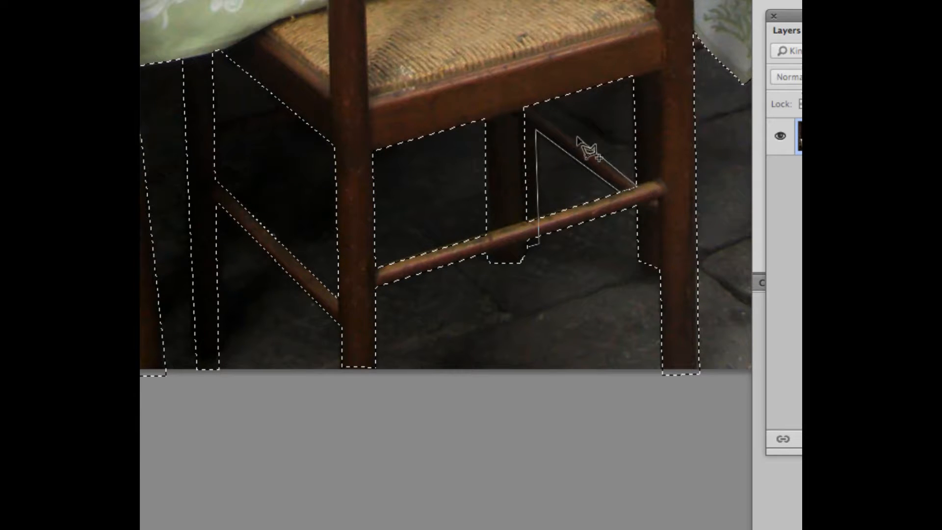
{"action": "left_click", "coordinate": [529, 107]}
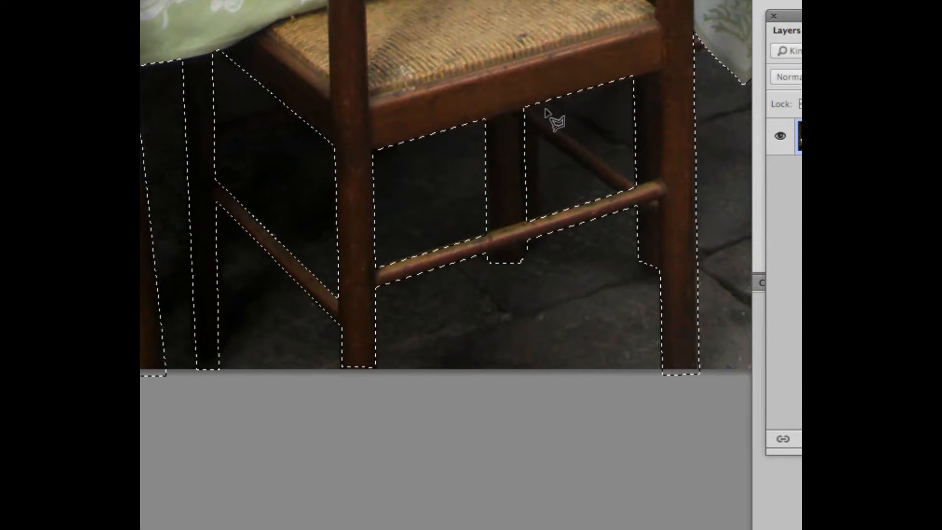
Undo the last Polygonal Lasso addition and add the dark strip beside the chair's rear leg, down to the front crossbar, to the selection
{"action": "key", "text": "super+z"}
{"action": "left_click", "coordinate": [539, 137]}
{"action": "left_click", "coordinate": [524, 115]}
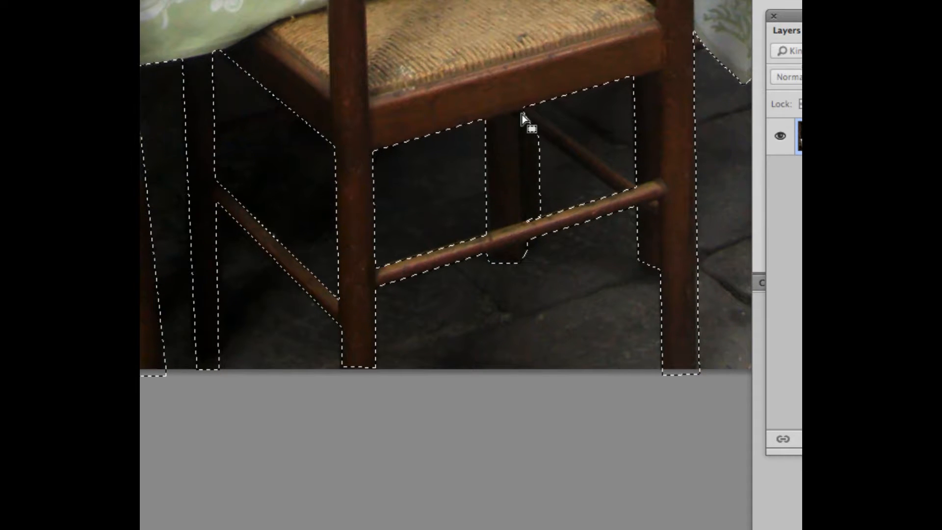
Add the diagonal crossbar running from the rear leg to the front crossbar to the selection with the Polygonal Lasso
{"action": "left_click", "coordinate": [539, 139]}
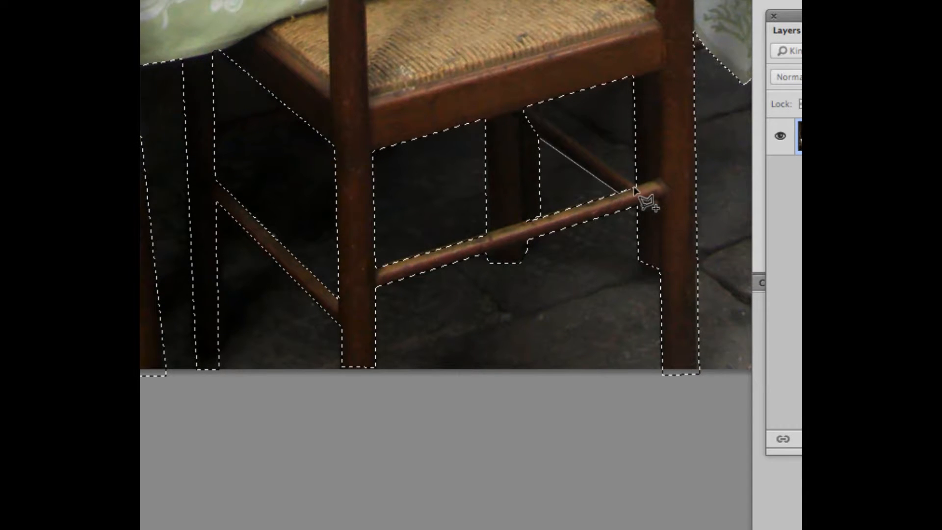
{"action": "left_click", "coordinate": [522, 109]}
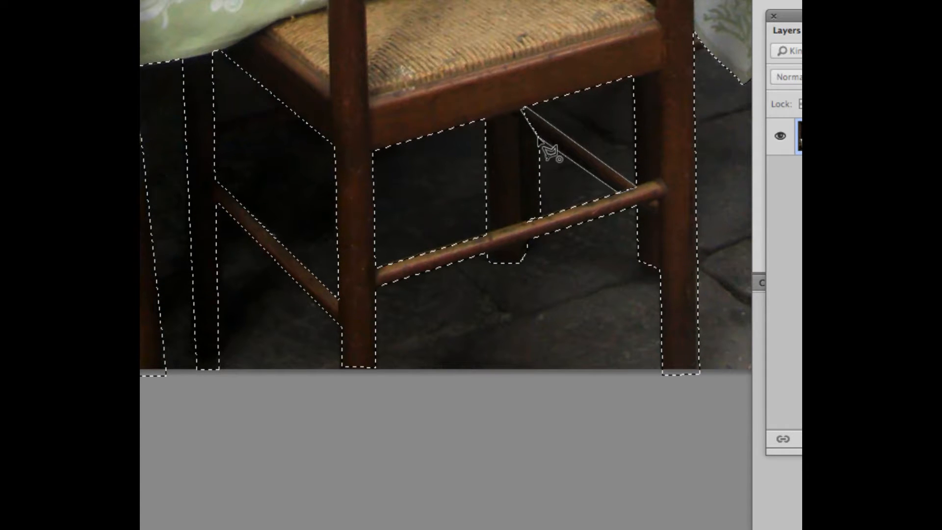
{"action": "left_click", "coordinate": [539, 141]}
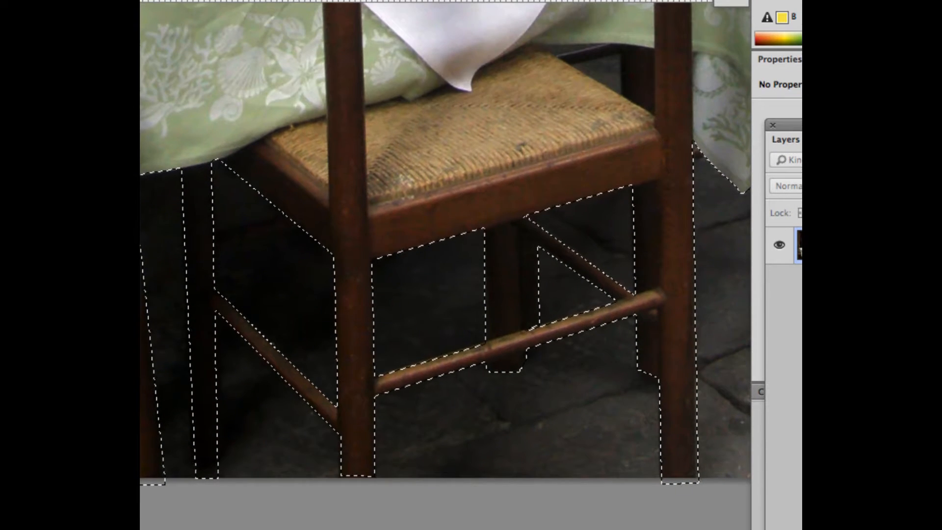
Refine the selection edge with the freehand Lasso around the rear leg's foot and where the leg meets the front crossbar
{"action": "left_click_drag", "start_coordinate": [396, 6], "coordinate": [301, 6]}
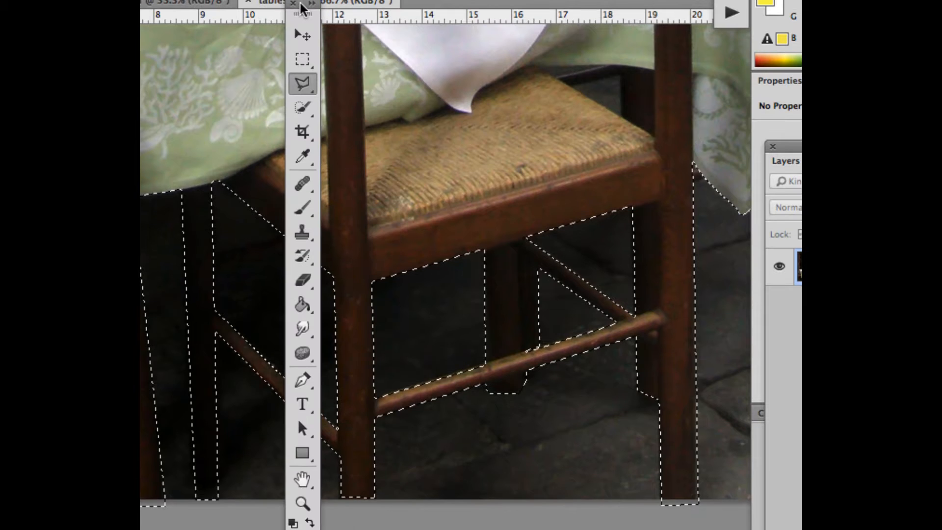
{"action": "scroll", "coordinate": [471, 301], "scroll_direction": "down", "scroll_amount": 3}
{"action": "scroll", "coordinate": [479, 309], "scroll_direction": "up", "scroll_amount": 5}
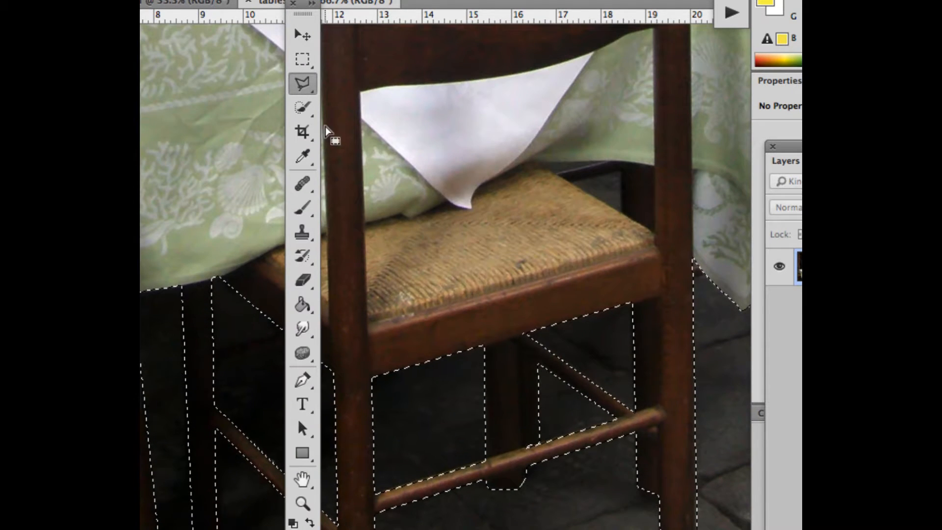
{"action": "left_click_drag", "start_coordinate": [303, 86], "coordinate": [343, 80]}
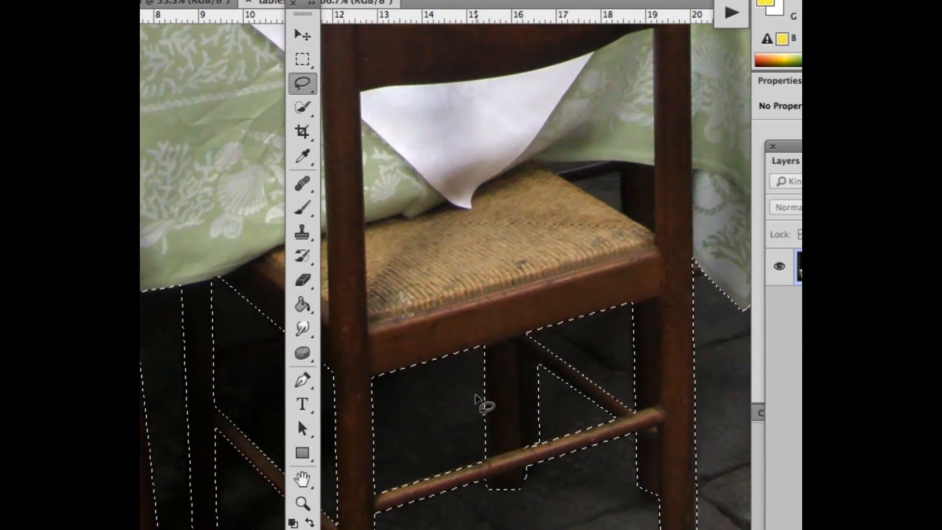
{"action": "scroll", "coordinate": [486, 403], "scroll_direction": "down", "scroll_amount": 3}
{"action": "scroll", "coordinate": [476, 396], "scroll_direction": "down", "scroll_amount": 2}
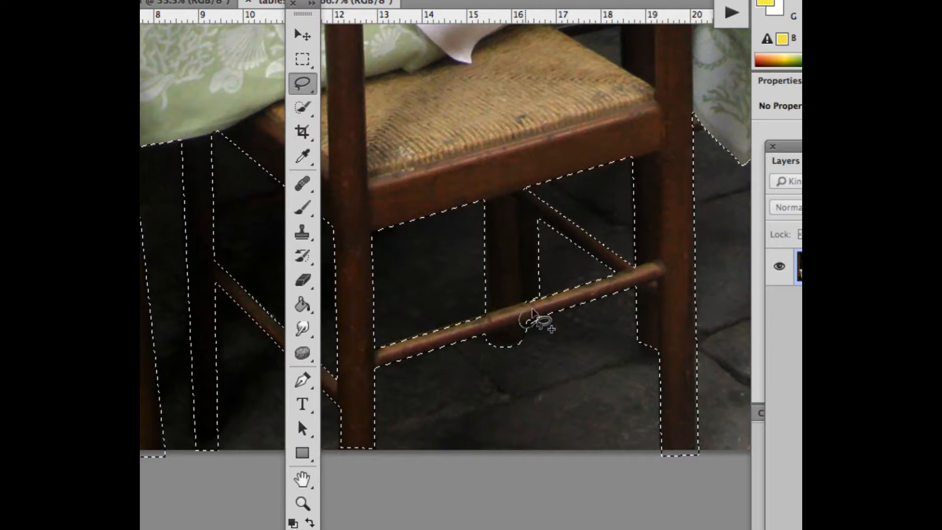
{"action": "left_click_drag", "start_coordinate": [541, 312], "coordinate": [538, 301]}
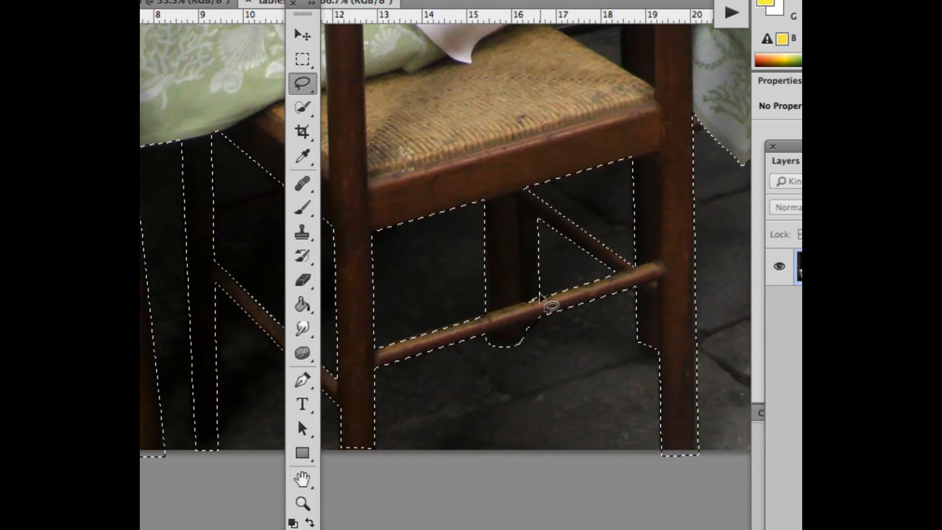
{"action": "key", "text": "super+plus"}
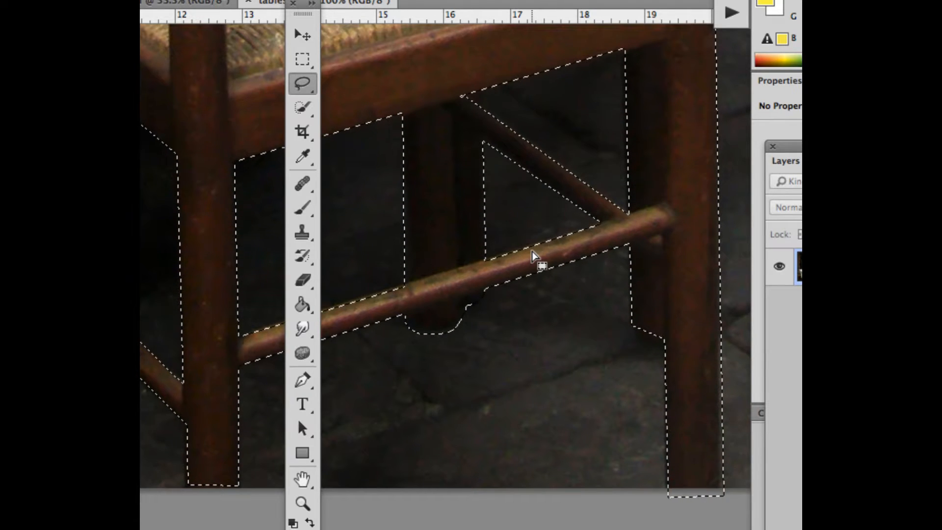
{"action": "scroll", "coordinate": [534, 255], "scroll_direction": "down", "scroll_amount": 1}
{"action": "scroll", "coordinate": [533, 255], "scroll_direction": "down", "scroll_amount": 3}
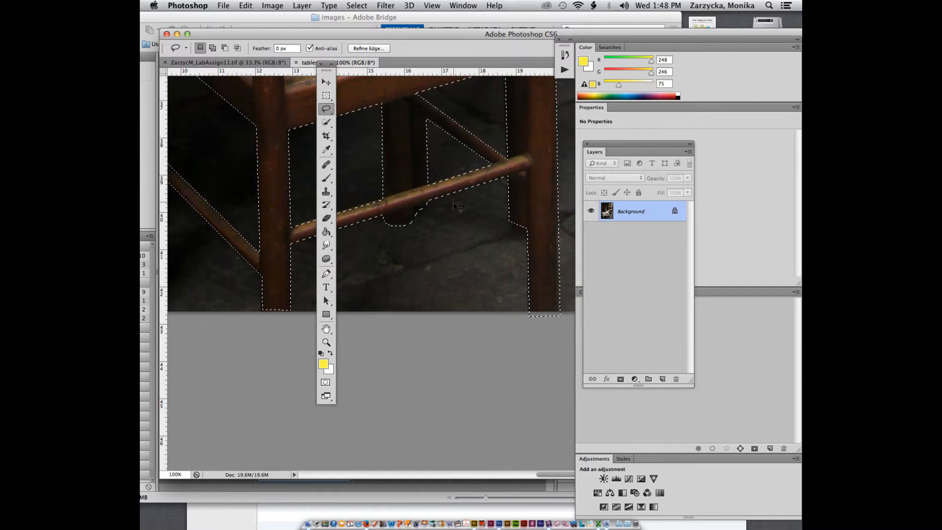
Move the floating tools off the photo and shift the application window to expose more of the tables
{"action": "key", "text": "super+minus"}
{"action": "key", "text": "super+minus"}
{"action": "key", "text": "super+minus"}
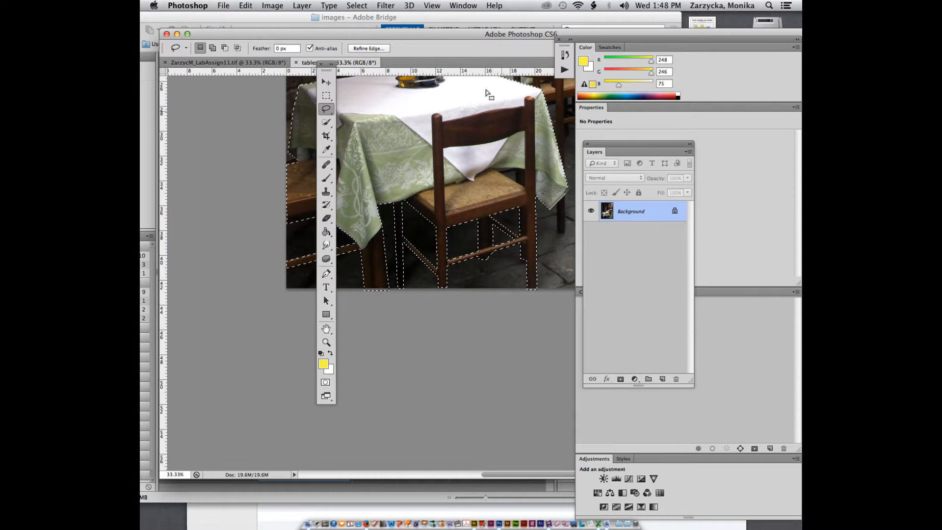
{"action": "scroll", "coordinate": [483, 181], "scroll_direction": "up", "scroll_amount": 3}
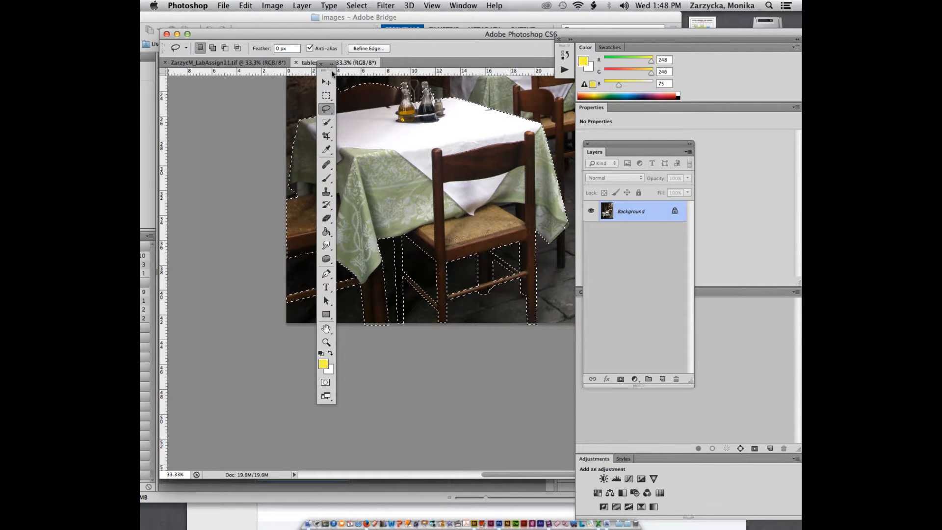
{"action": "left_click_drag", "start_coordinate": [326, 64], "coordinate": [215, 85]}
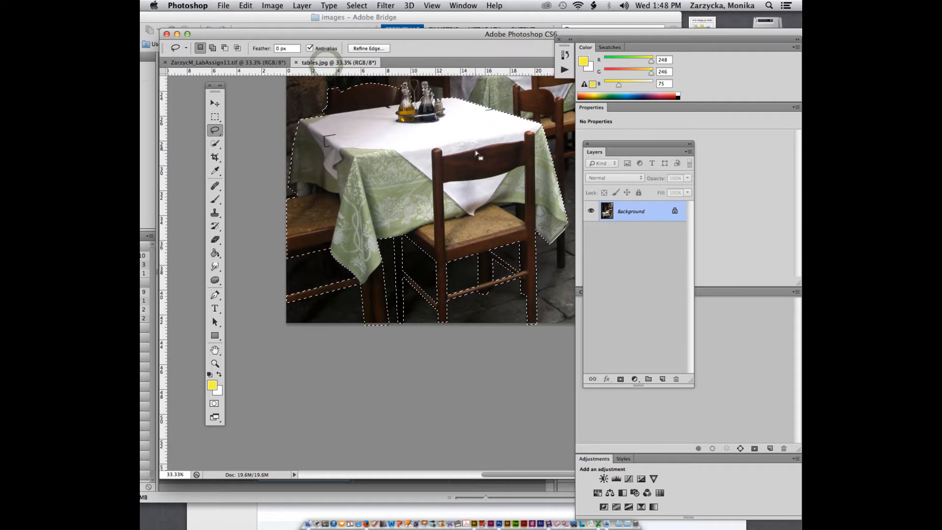
{"action": "scroll", "coordinate": [474, 149], "scroll_direction": "up", "scroll_amount": 5}
{"action": "left_click_drag", "start_coordinate": [467, 34], "coordinate": [388, 37]}
{"action": "scroll", "coordinate": [471, 184], "scroll_direction": "up", "scroll_amount": 4}
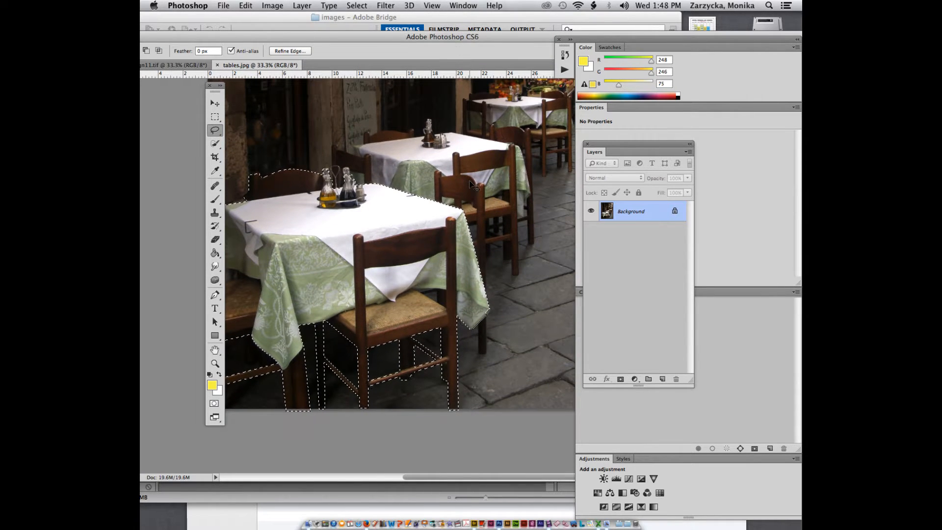
Subtract the two dark gaps behind the woven seat, below and above the thin back rail, from the selection with the Polygonal Lasso
{"action": "key", "text": "super+plus"}
{"action": "key", "text": "super+plus"}
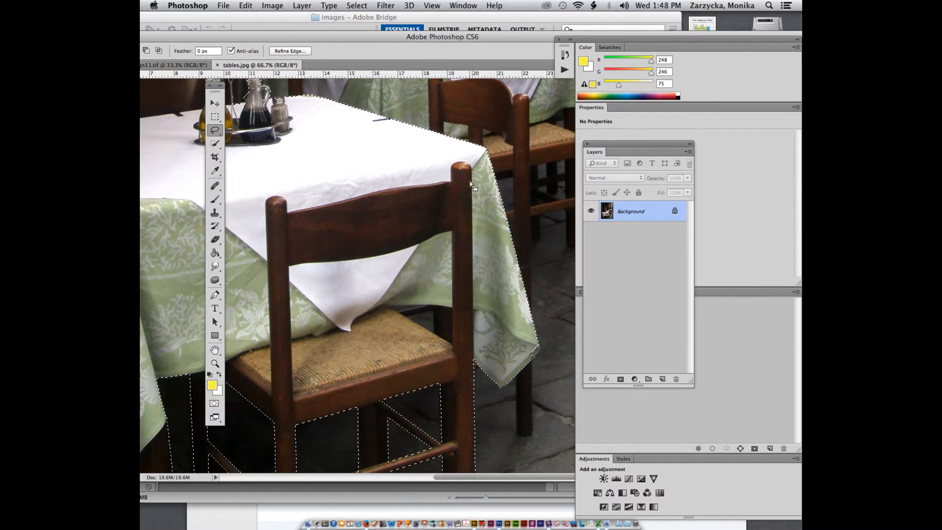
{"action": "key", "text": "super+plus"}
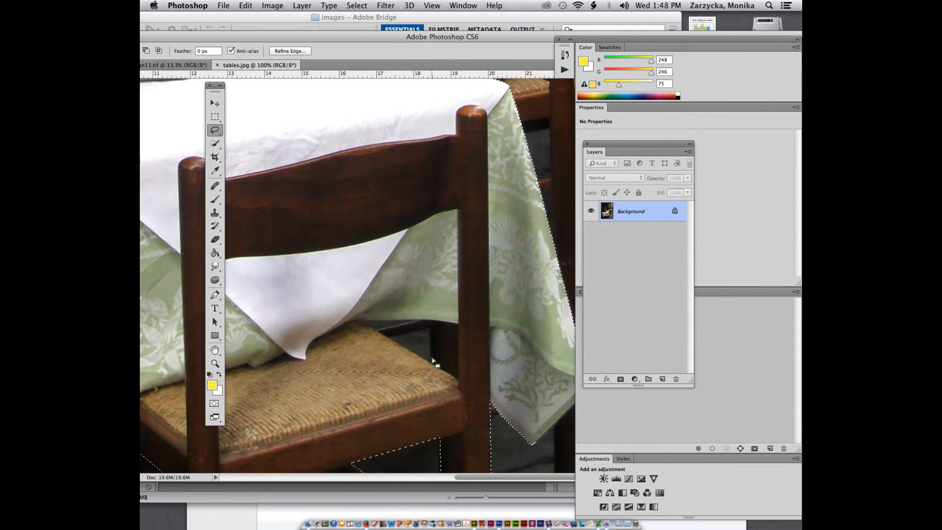
{"action": "scroll", "coordinate": [432, 355], "scroll_direction": "down", "scroll_amount": 5}
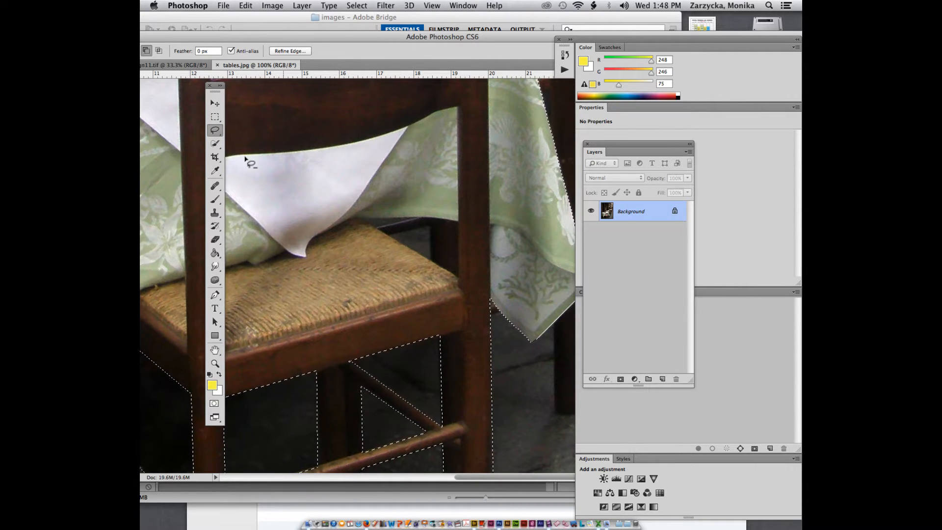
{"action": "left_click", "coordinate": [215, 130]}
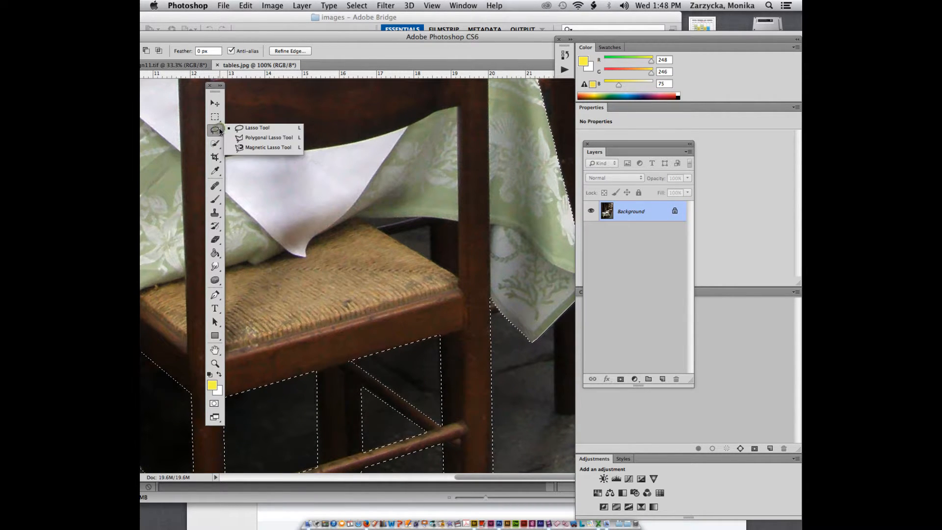
{"action": "left_click", "coordinate": [267, 137]}
{"action": "left_click", "coordinate": [387, 234]}
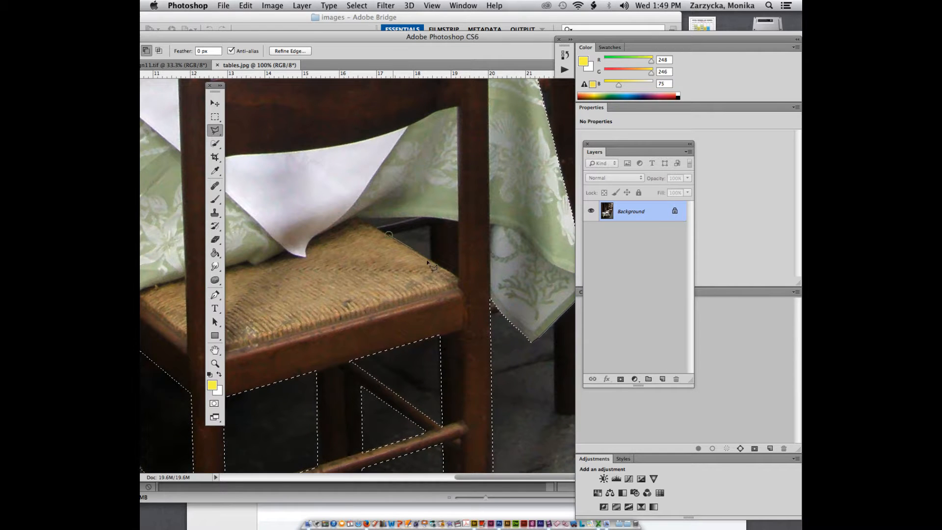
{"action": "left_click", "coordinate": [430, 261]}
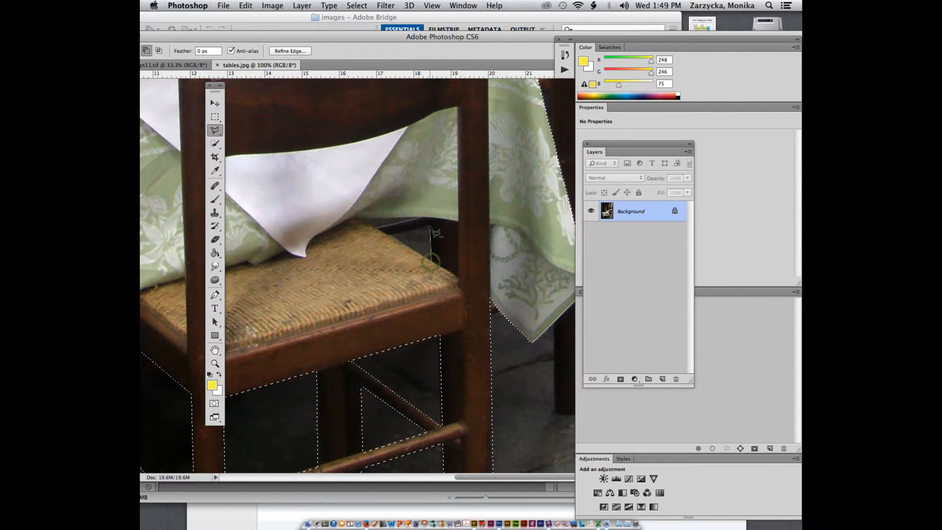
{"action": "left_click", "coordinate": [390, 236]}
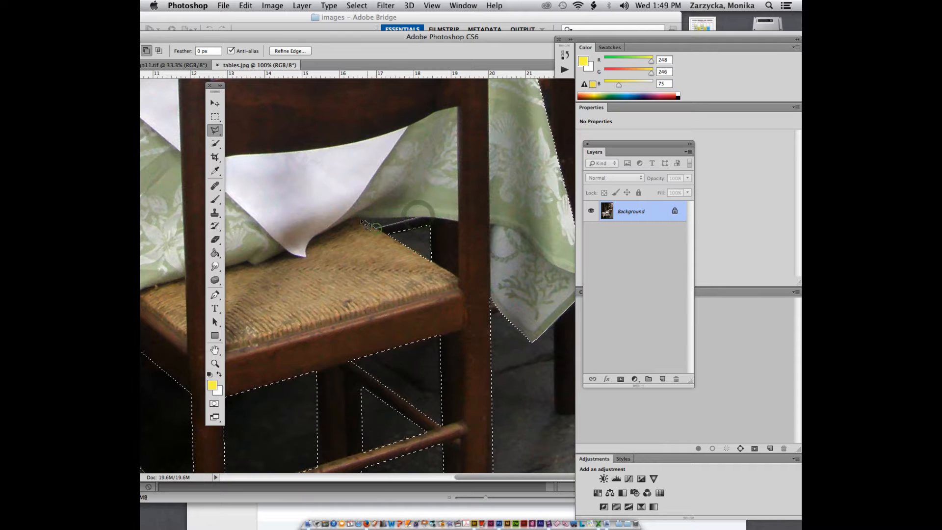
{"action": "left_click", "coordinate": [422, 223]}
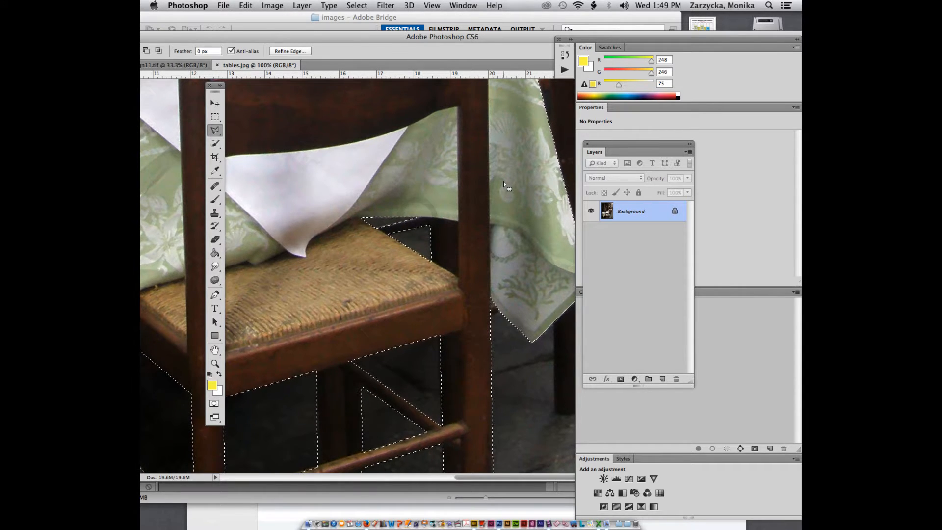
Inspect the cut-out gaps behind the seat up close and check the selection around the whole front table
{"action": "key", "text": "super+minus"}
{"action": "key", "text": "super+minus"}
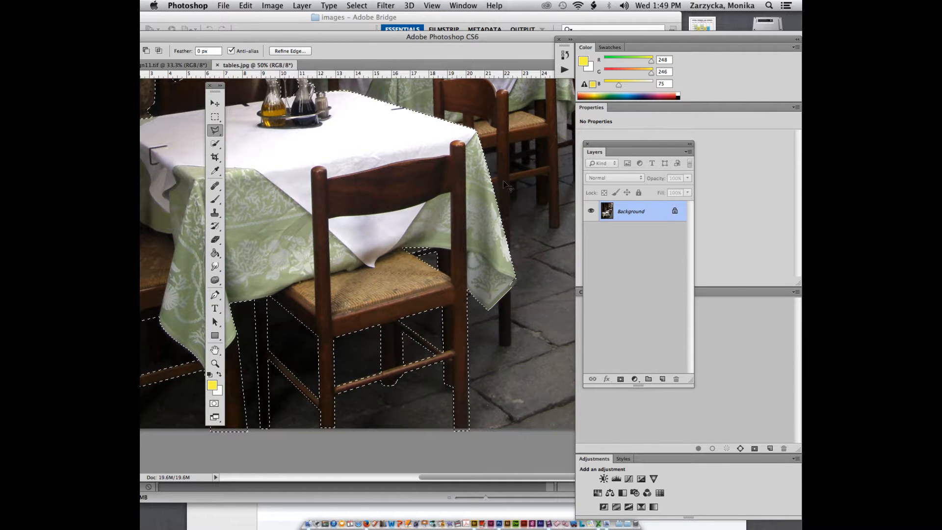
{"action": "key", "text": "super+plus"}
{"action": "key", "text": "super+plus"}
{"action": "key", "text": "super+plus"}
{"action": "key", "text": "super+plus"}
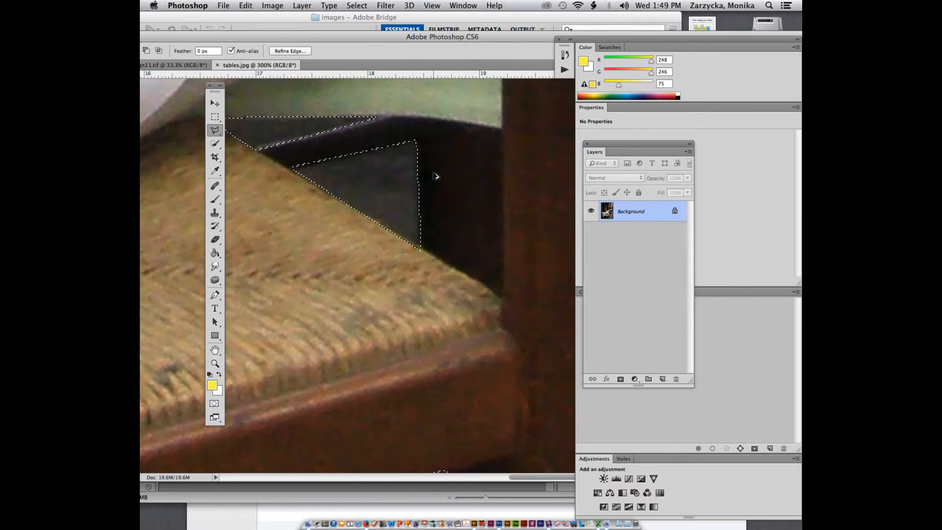
{"action": "key", "text": "super+minus"}
{"action": "key", "text": "super+minus"}
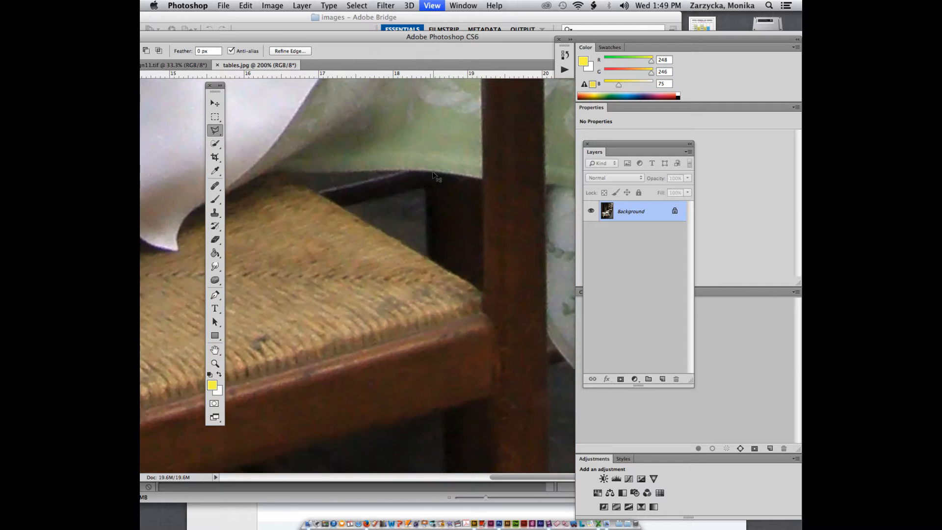
{"action": "key", "text": "super+minus"}
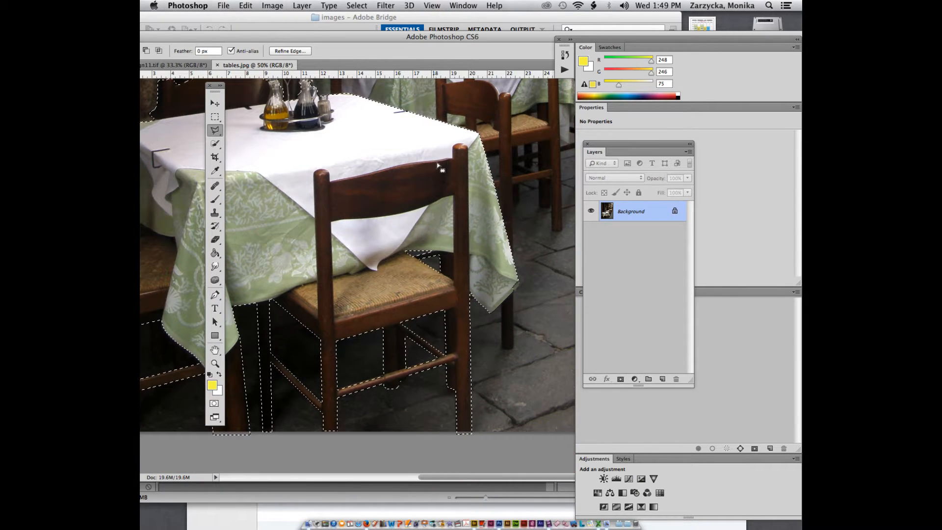
{"action": "scroll", "coordinate": [437, 156], "scroll_direction": "up", "scroll_amount": 5}
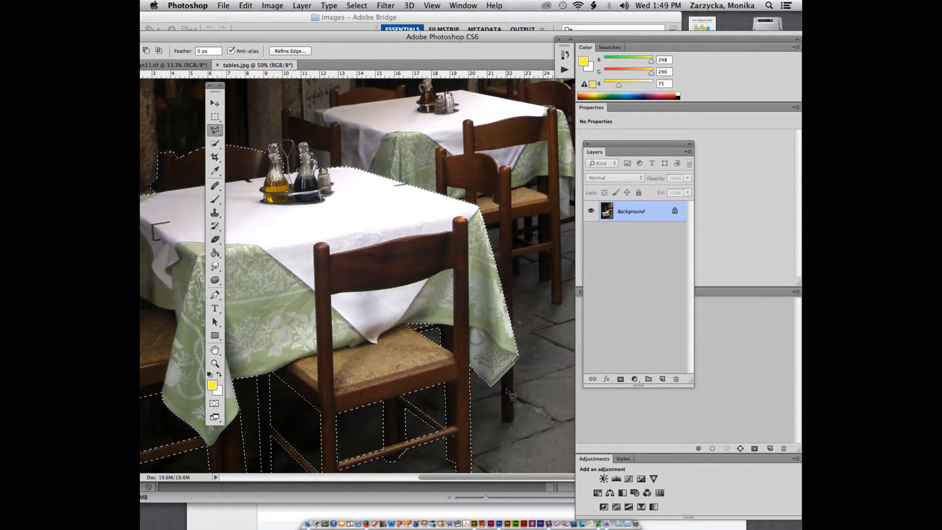
Add the dark chair leg extending below the tablecloth's hanging corner to the selection with the Polygonal Lasso
{"action": "key", "text": "super+plus"}
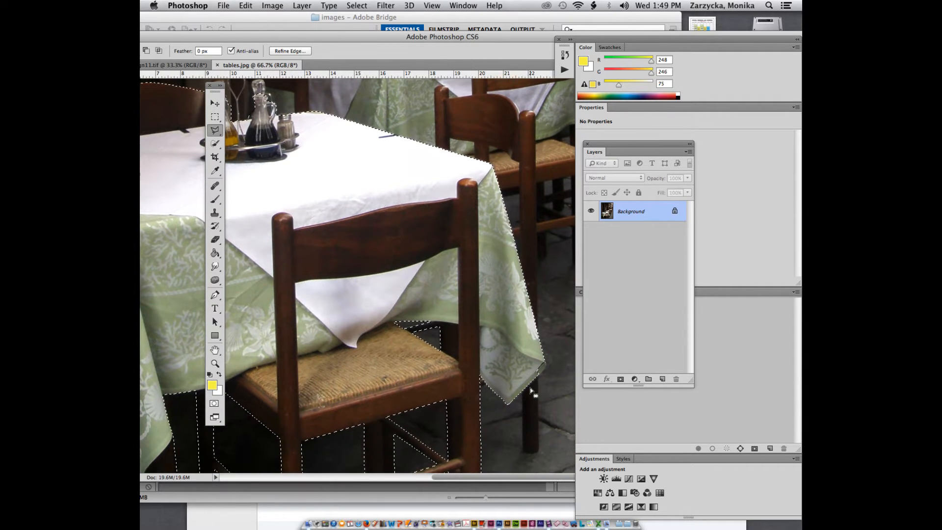
{"action": "scroll", "coordinate": [529, 388], "scroll_direction": "down", "scroll_amount": 1}
{"action": "left_click", "coordinate": [523, 452]}
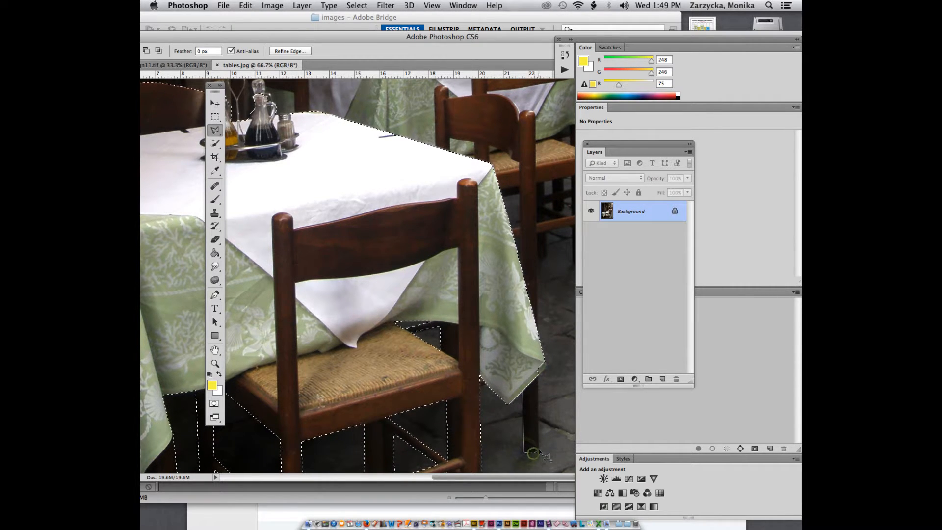
{"action": "left_click", "coordinate": [538, 449]}
{"action": "left_click", "coordinate": [539, 374]}
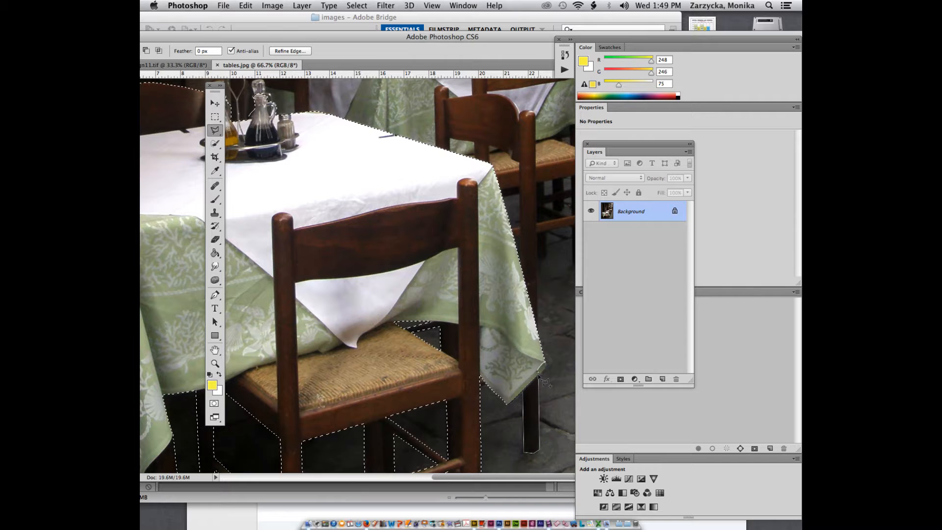
{"action": "left_click", "coordinate": [546, 367]}
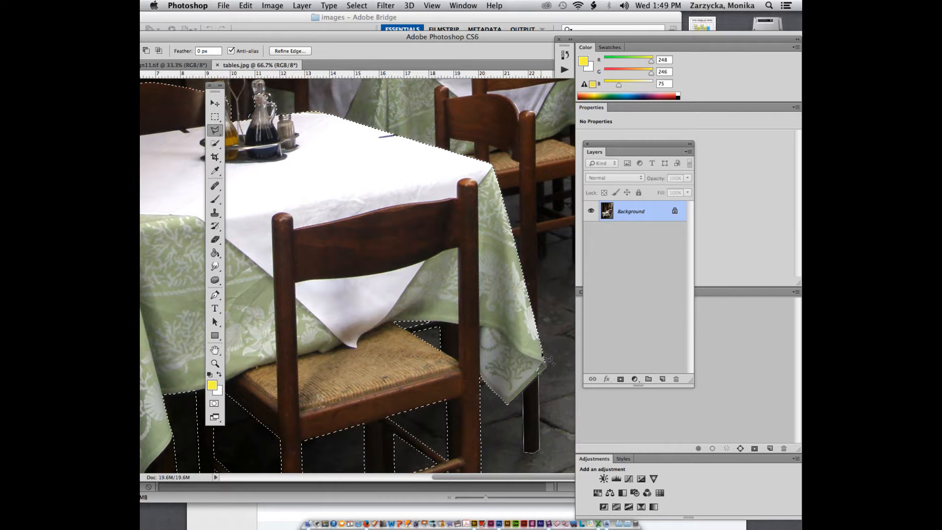
{"action": "left_click", "coordinate": [524, 392]}
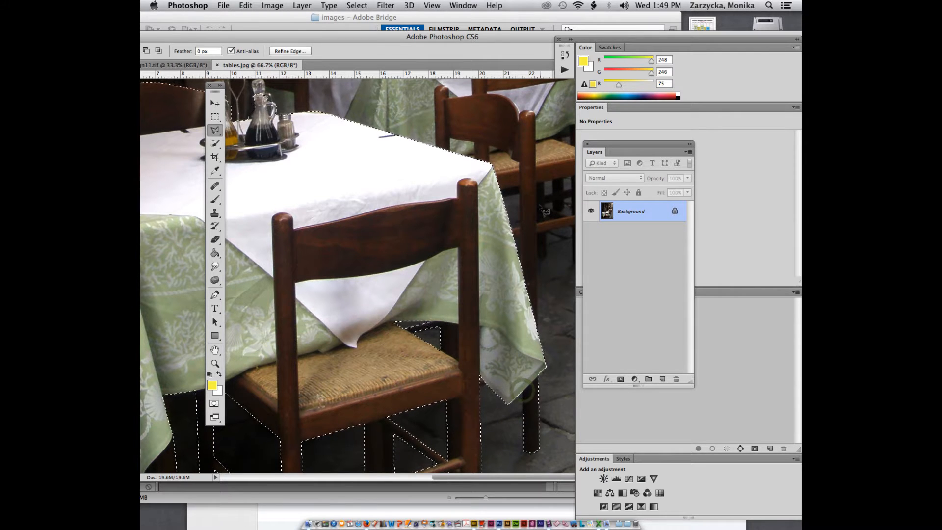
Add the tall post of the chair beyond the tablecloth's hanging edge to the selection with the Polygonal Lasso, from its rounded top downward
{"action": "scroll", "coordinate": [525, 375], "scroll_direction": "up", "scroll_amount": 2}
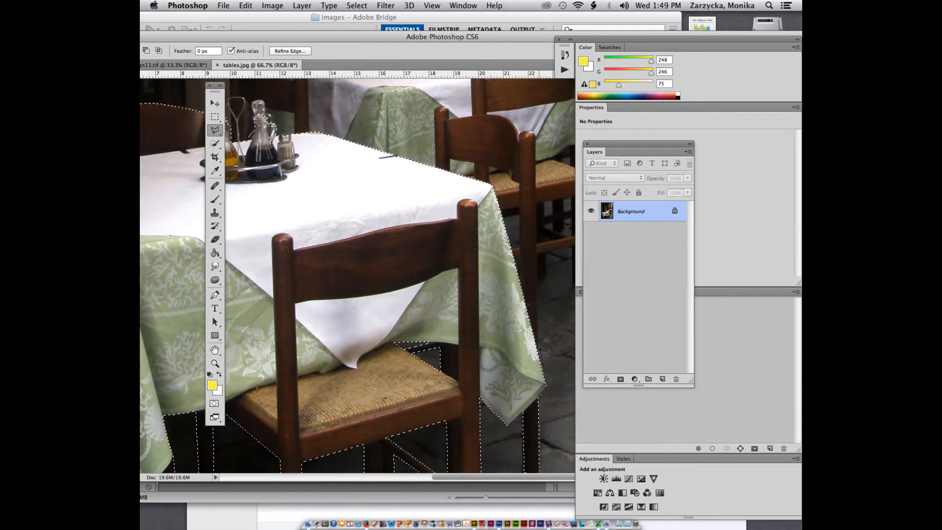
{"action": "left_click", "coordinate": [541, 359]}
{"action": "scroll", "coordinate": [531, 132], "scroll_direction": "up", "scroll_amount": 3}
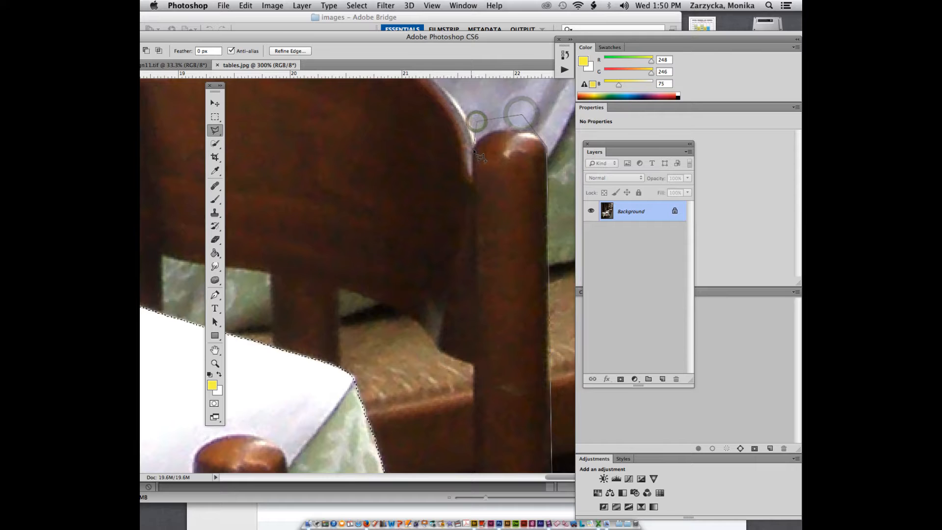
{"action": "scroll", "coordinate": [474, 175], "scroll_direction": "down", "scroll_amount": 3}
{"action": "scroll", "coordinate": [474, 175], "scroll_direction": "down", "scroll_amount": 6}
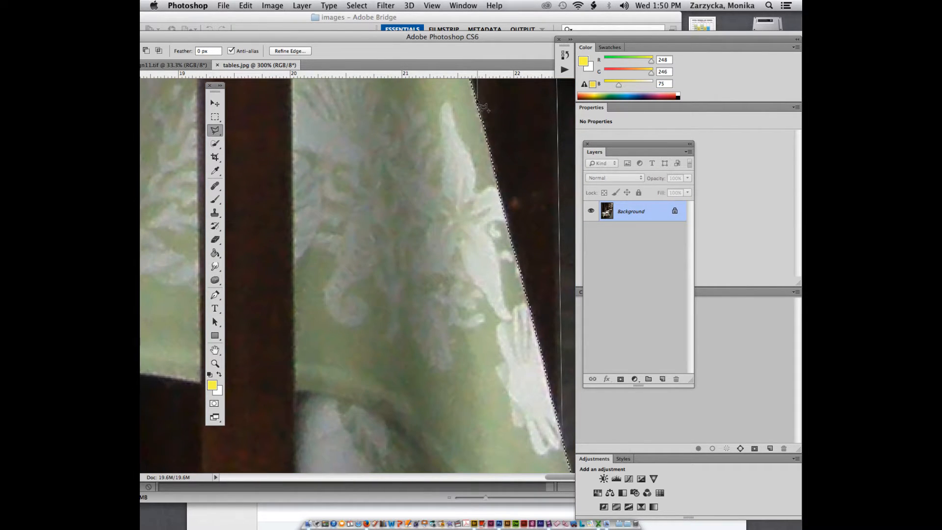
{"action": "scroll", "coordinate": [483, 110], "scroll_direction": "up", "scroll_amount": 4}
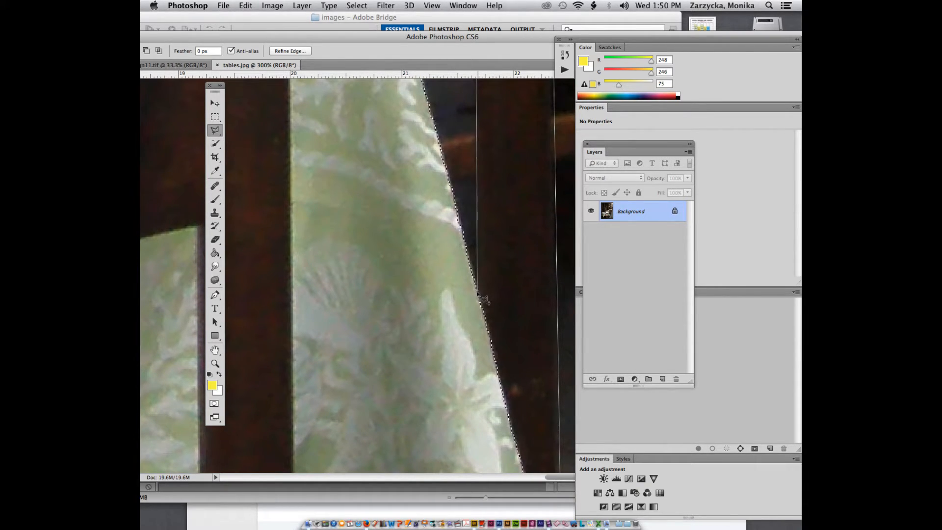
{"action": "scroll", "coordinate": [475, 324], "scroll_direction": "down", "scroll_amount": 5}
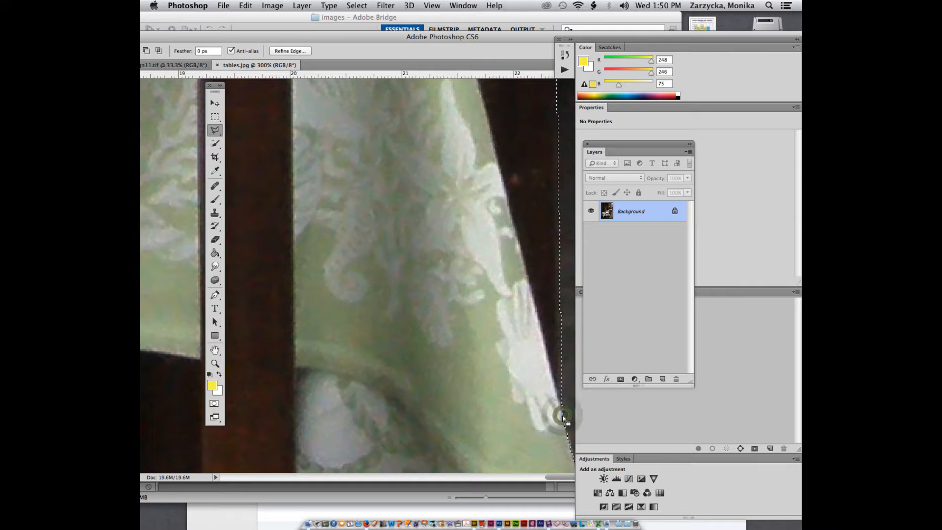
Add that same chair's curved wooden backrest and second post to the selection with the Quick Selection tool
{"action": "key", "text": "super+minus"}
{"action": "key", "text": "super+minus"}
{"action": "key", "text": "super+minus"}
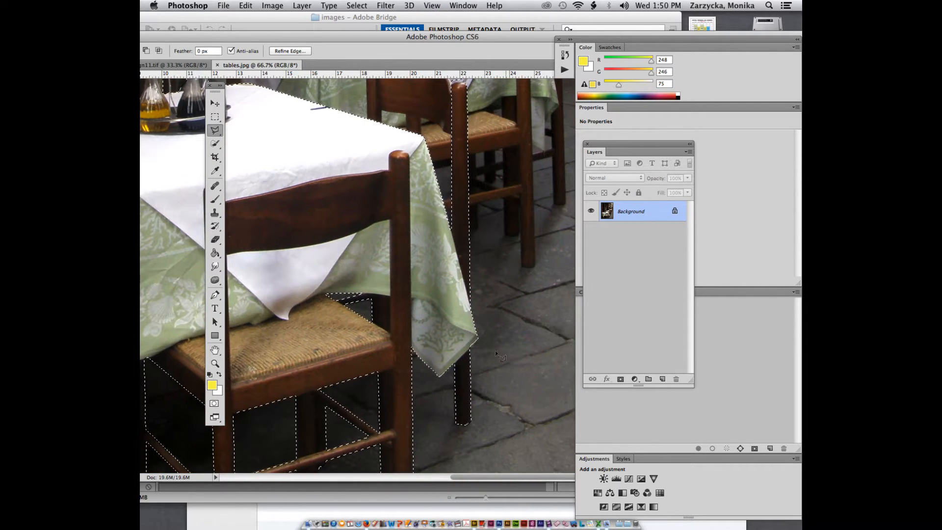
{"action": "scroll", "coordinate": [511, 354], "scroll_direction": "up", "scroll_amount": 4}
{"action": "scroll", "coordinate": [511, 354], "scroll_direction": "up", "scroll_amount": 1}
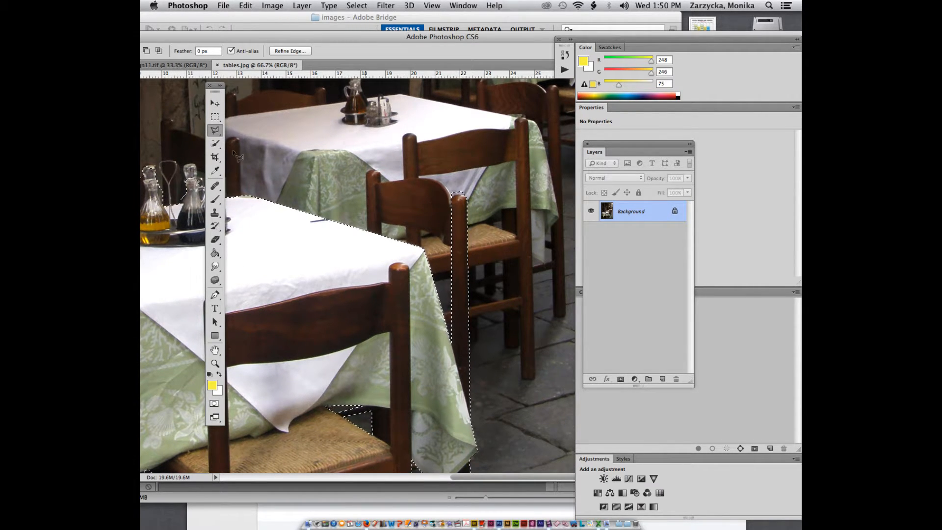
{"action": "left_click", "coordinate": [216, 143]}
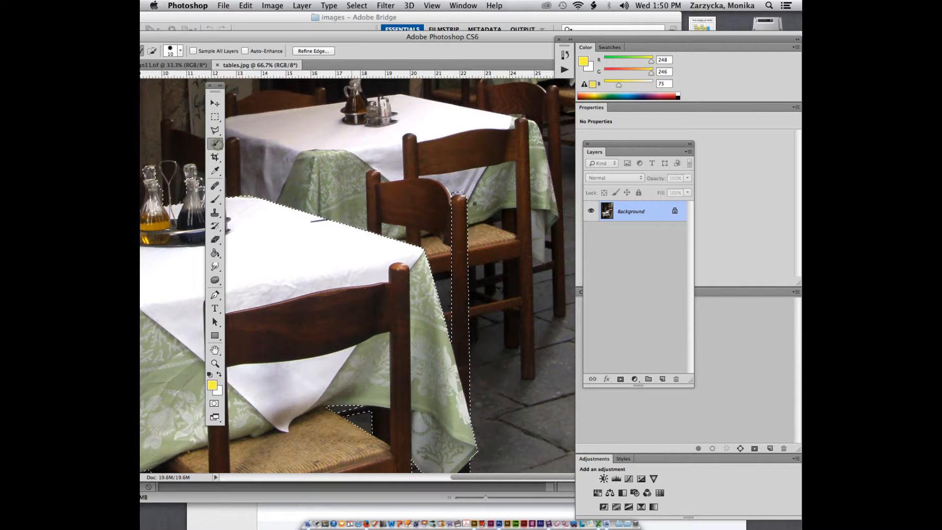
{"action": "left_click", "coordinate": [440, 210]}
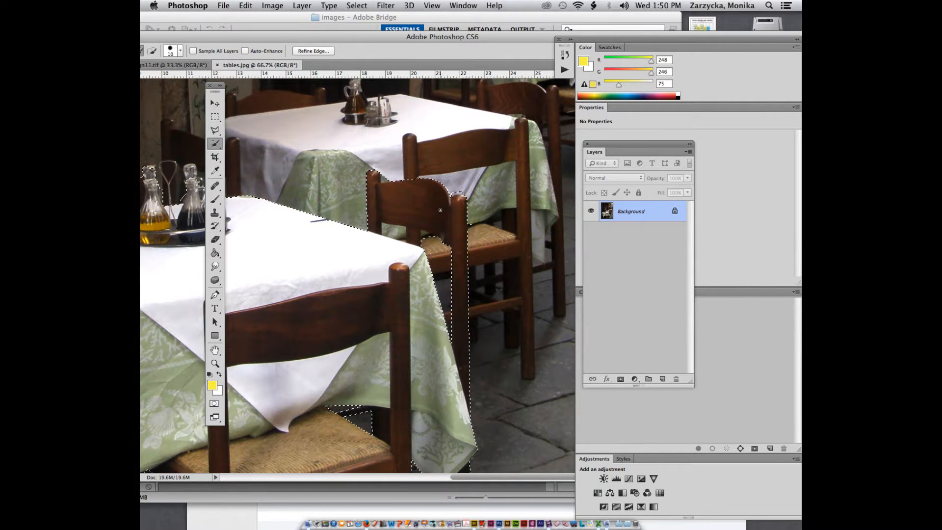
{"action": "left_click", "coordinate": [215, 144]}
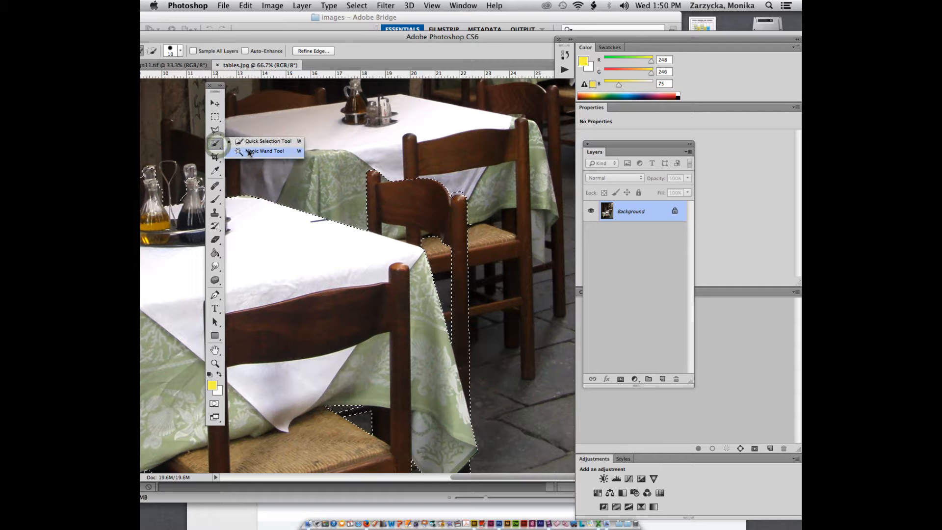
{"action": "left_click", "coordinate": [250, 151]}
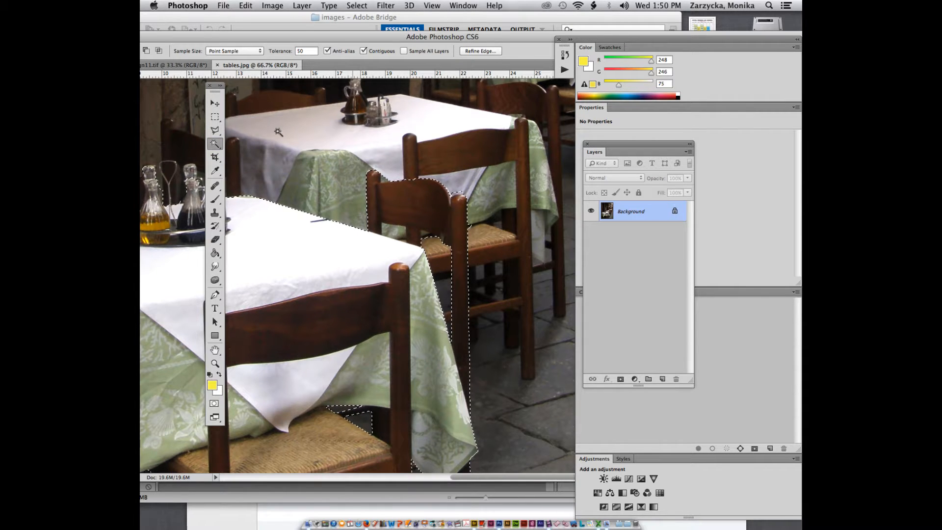
{"action": "left_click", "coordinate": [215, 144]}
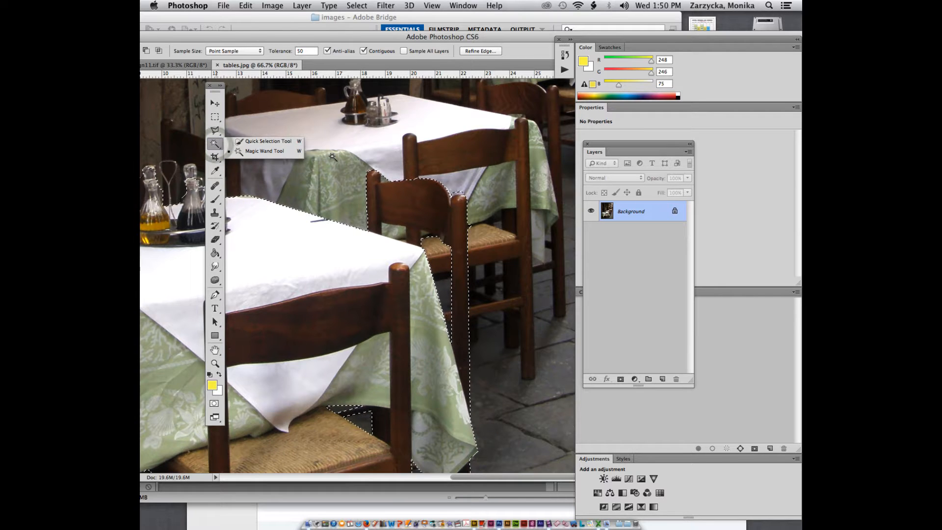
Subtract the small triangular gap between the chair's backrest and woven seat from the selection with the Polygonal Lasso
{"action": "key", "text": "super+plus"}
{"action": "key", "text": "super+plus"}
{"action": "key", "text": "super+plus"}
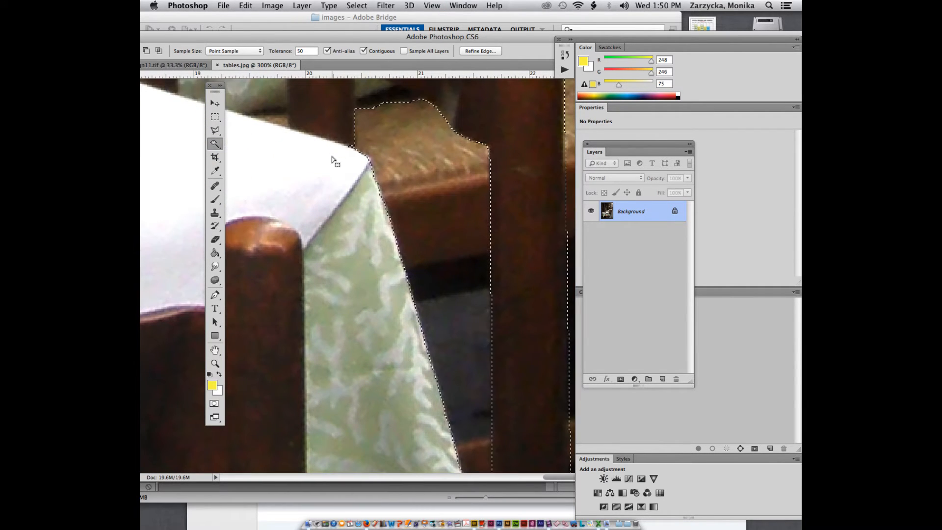
{"action": "scroll", "coordinate": [338, 163], "scroll_direction": "up", "scroll_amount": 5}
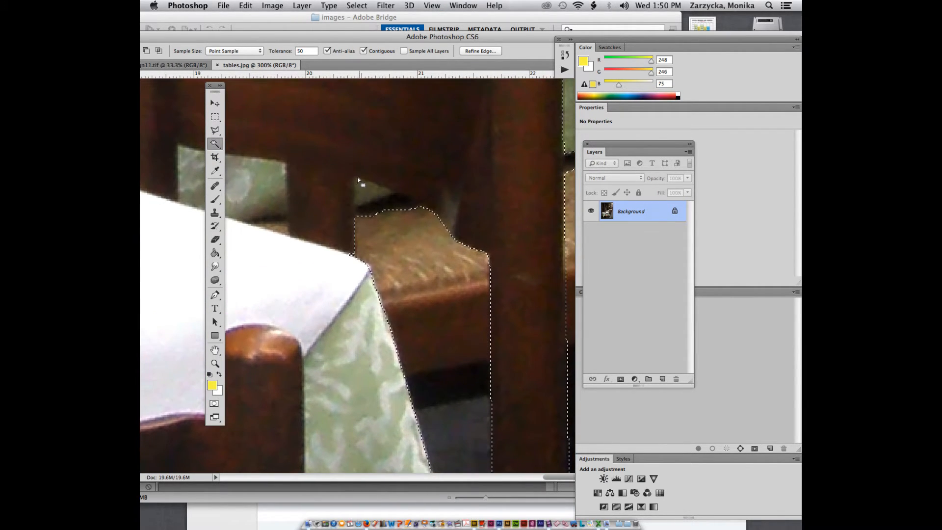
{"action": "left_click", "coordinate": [215, 130]}
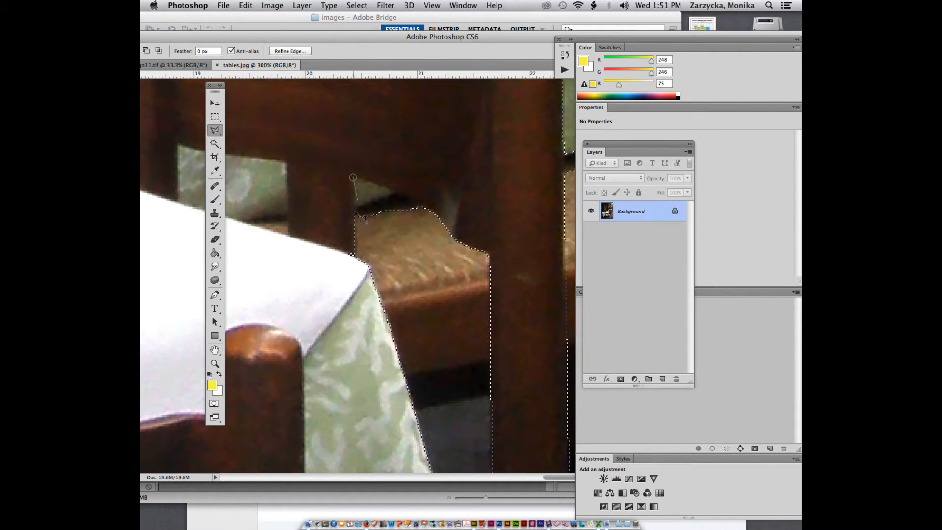
{"action": "left_click", "coordinate": [353, 176]}
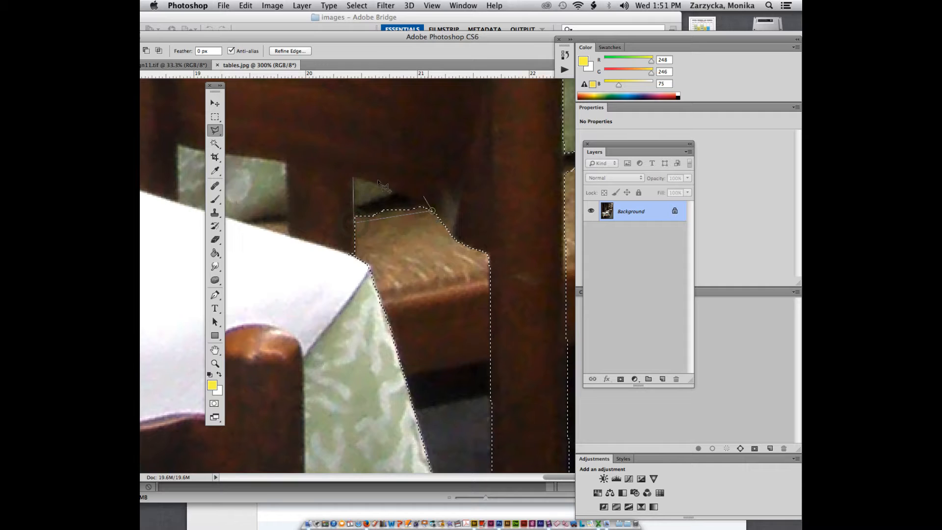
{"action": "left_click", "coordinate": [353, 178]}
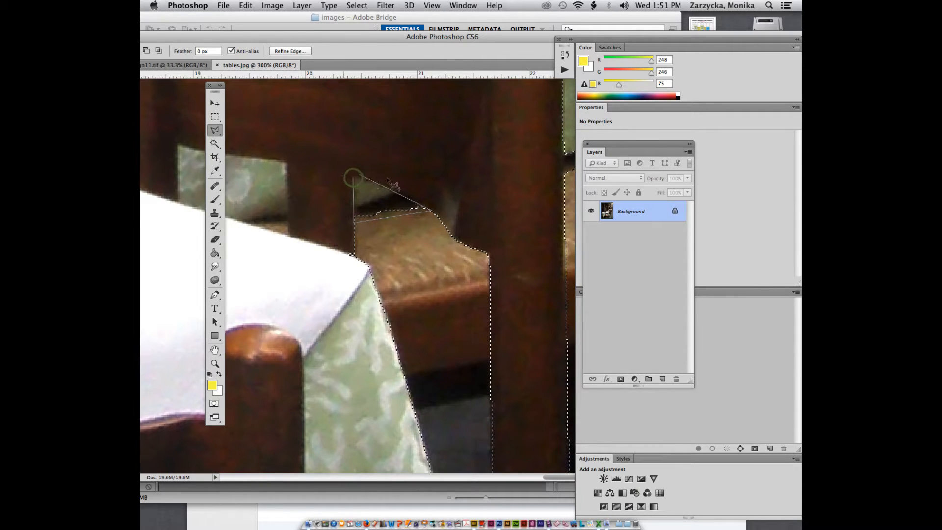
{"action": "left_click", "coordinate": [353, 178]}
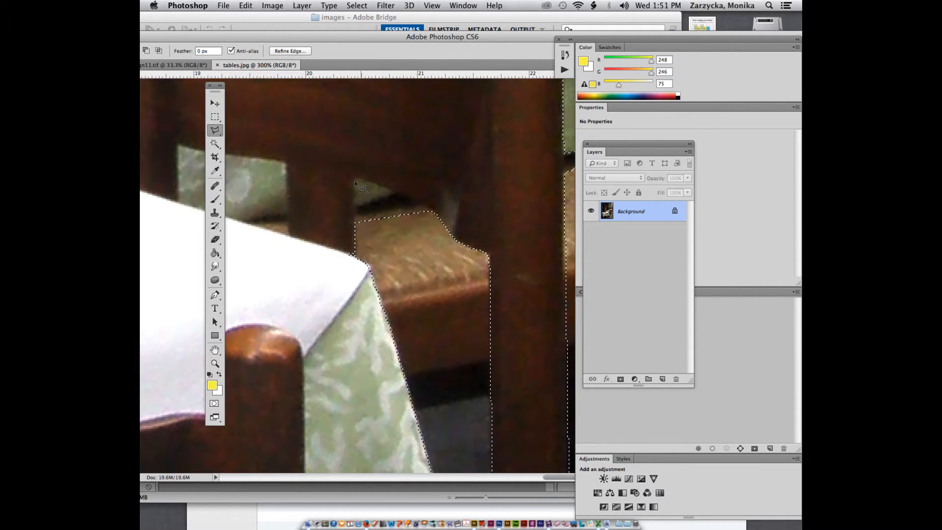
{"action": "left_click", "coordinate": [354, 177]}
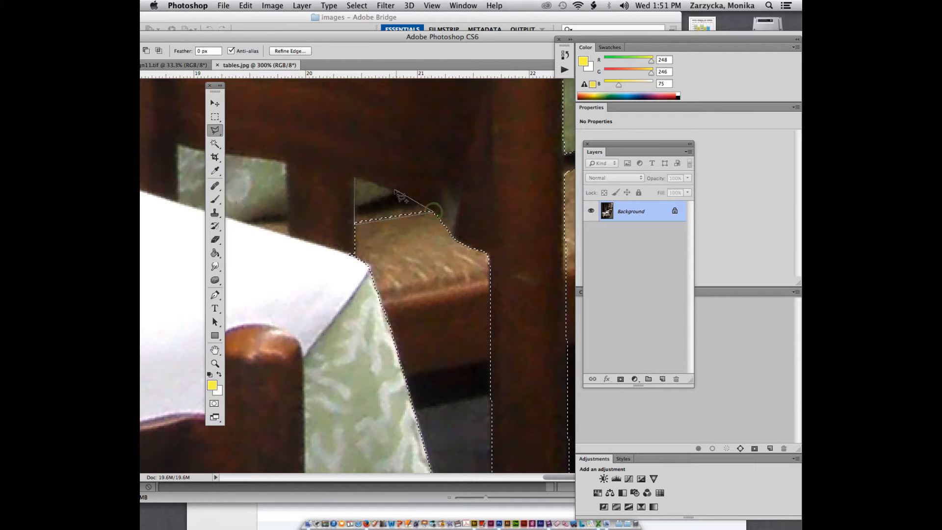
{"action": "left_click", "coordinate": [355, 179]}
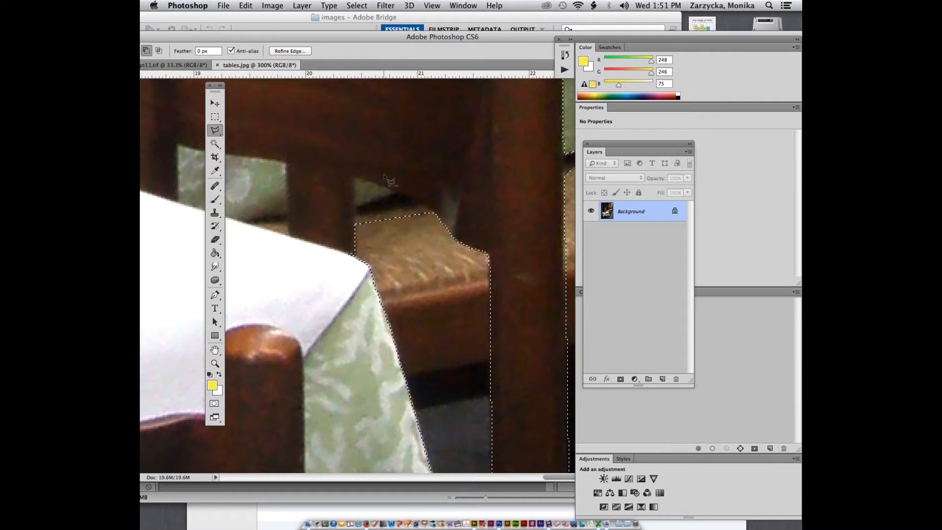
{"action": "left_click", "coordinate": [354, 177]}
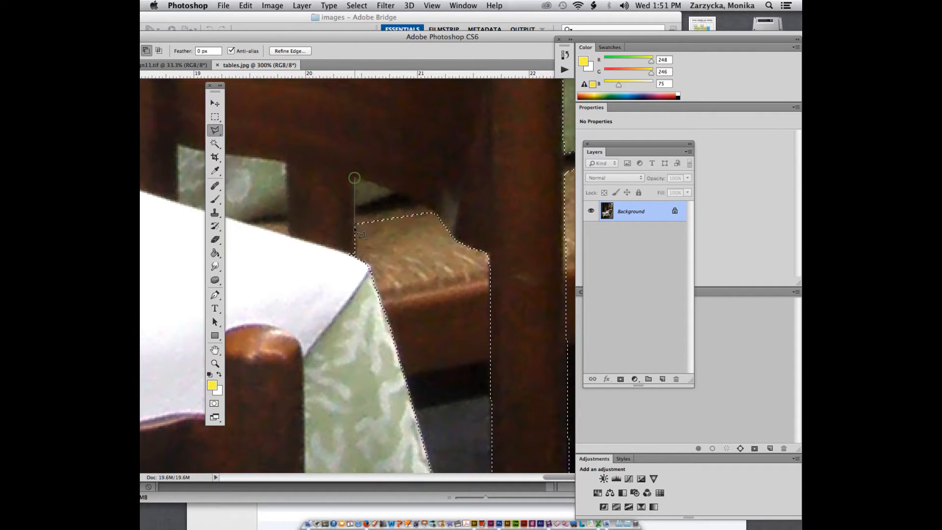
{"action": "left_click", "coordinate": [353, 227]}
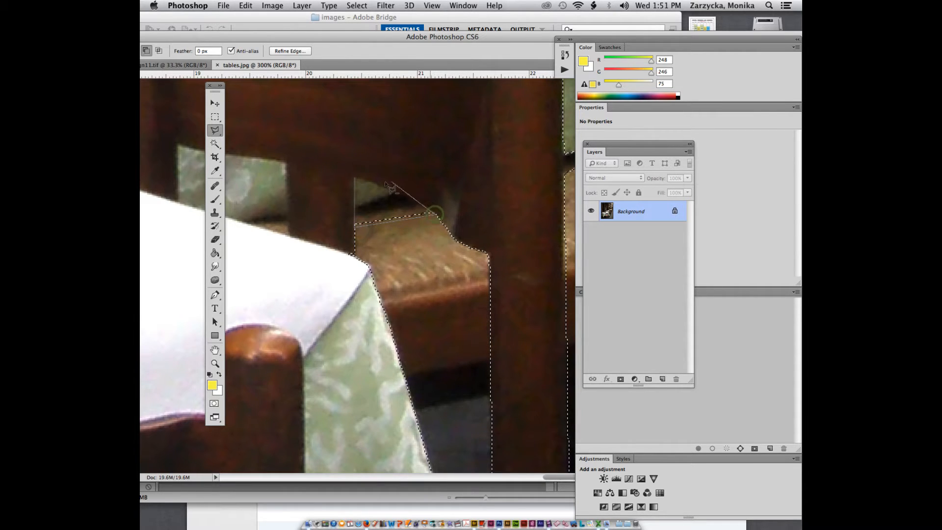
{"action": "left_click", "coordinate": [354, 178]}
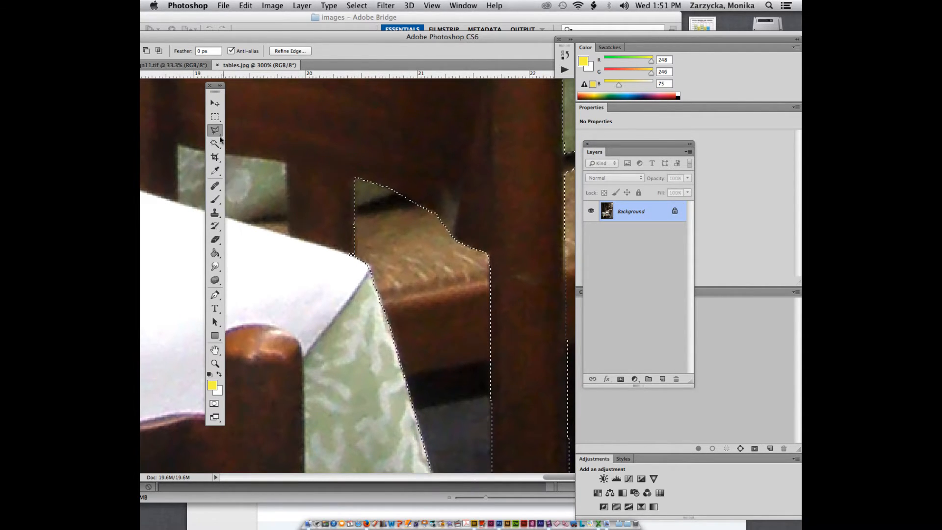
Touch up the vertical selection edge between the chair's slat and the subtracted gap with the freehand Lasso
{"action": "left_click_drag", "start_coordinate": [215, 130], "coordinate": [245, 127]}
{"action": "left_click", "coordinate": [355, 227]}
{"action": "left_click", "coordinate": [535, 187]}
{"action": "left_click", "coordinate": [354, 223]}
{"action": "left_click_drag", "start_coordinate": [354, 230], "coordinate": [358, 258]}
{"action": "left_click", "coordinate": [355, 221]}
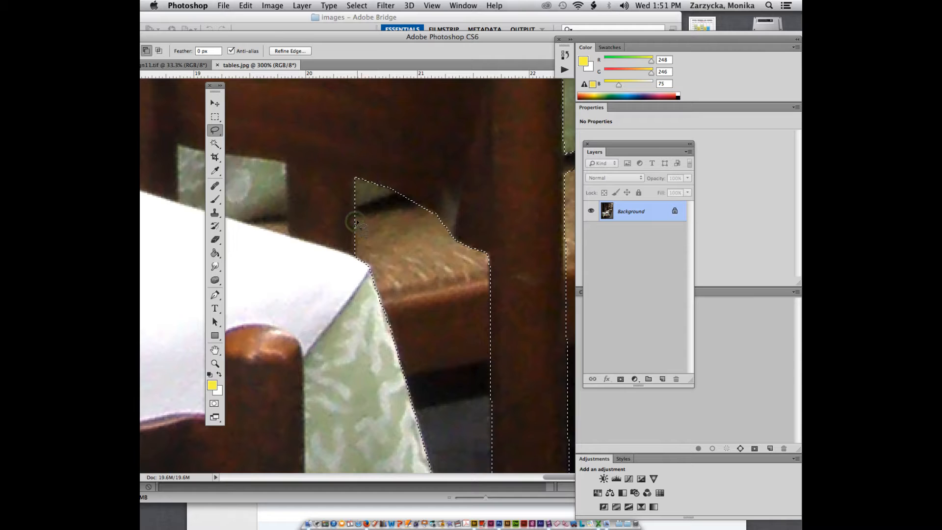
Touch up the selection notch beside the post of the chair behind the oil bottles with the Lasso and check the whole table selection
{"action": "key", "text": "super+minus"}
{"action": "key", "text": "super+minus"}
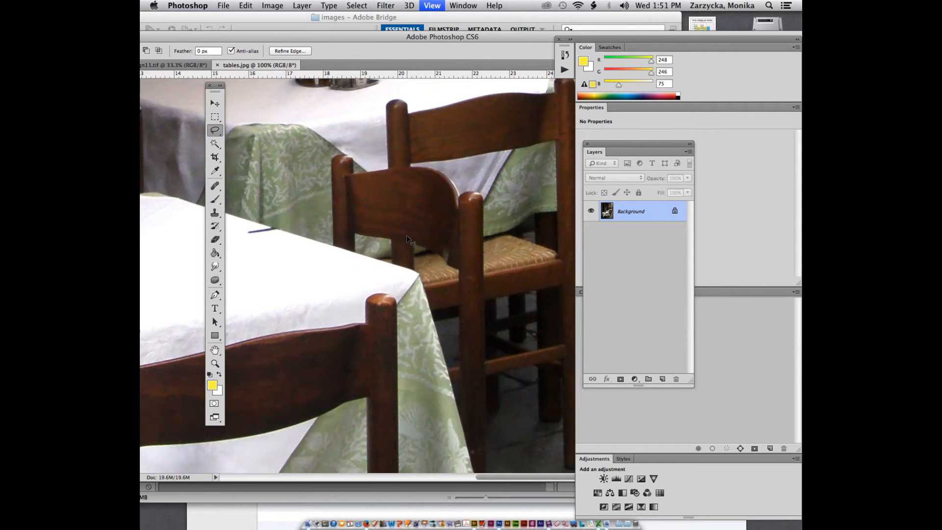
{"action": "key", "text": "super+minus"}
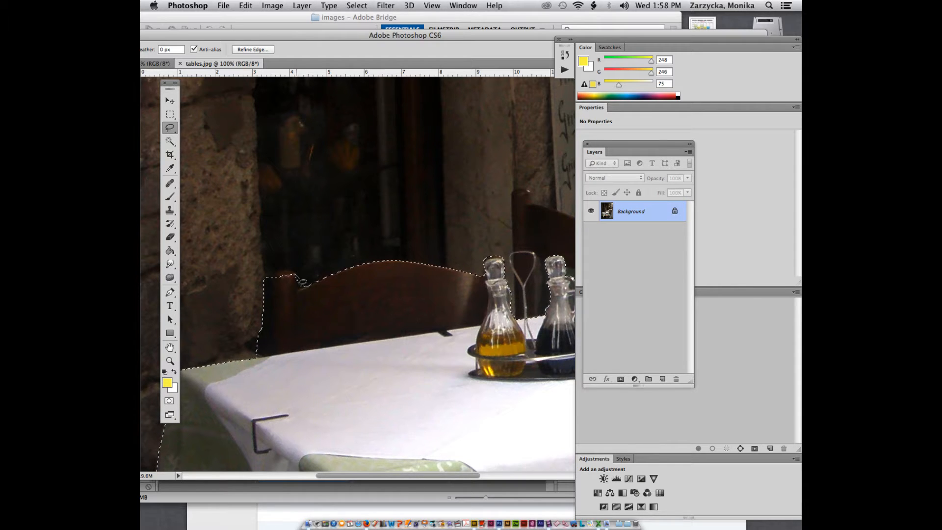
{"action": "mouse_move", "coordinate": [297, 272]}
{"action": "left_mouse_down"}
{"action": "mouse_move", "coordinate": [266, 279]}
{"action": "mouse_move", "coordinate": [299, 280]}
{"action": "mouse_move", "coordinate": [291, 270]}
{"action": "mouse_move", "coordinate": [263, 277]}
{"action": "mouse_move", "coordinate": [302, 285]}
{"action": "left_mouse_up"}
{"action": "key", "text": "super+d"}
{"action": "key", "text": "super+minus"}
{"action": "key", "text": "super+minus"}
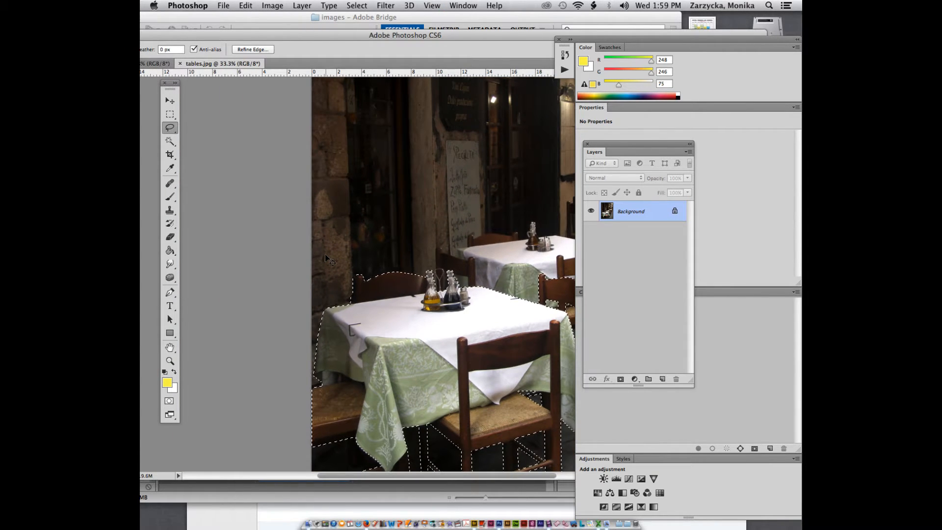
{"action": "key", "text": "super+minus"}
{"action": "key", "text": "super+shift+d"}
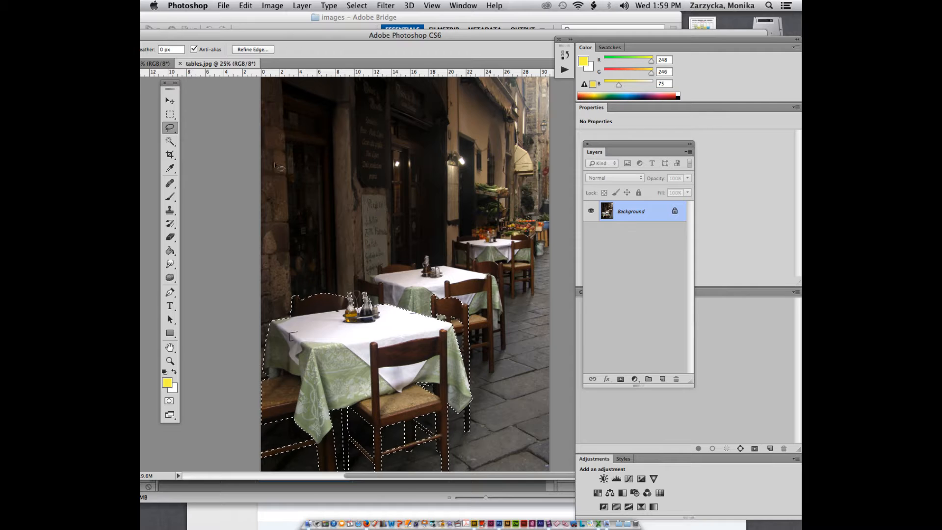
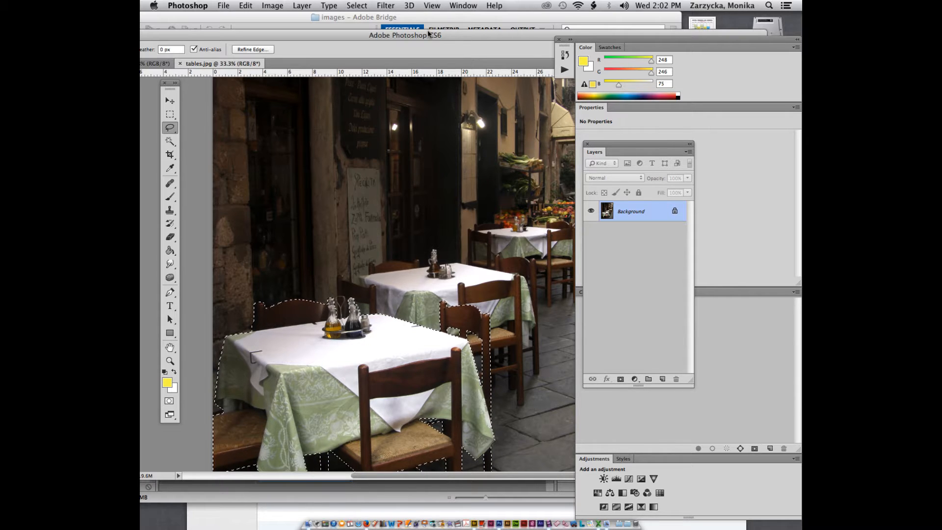
Copy the selected table and chairs to a new layer, hide the Background layer and check the entire cutout
{"action": "key", "text": "super+j"}
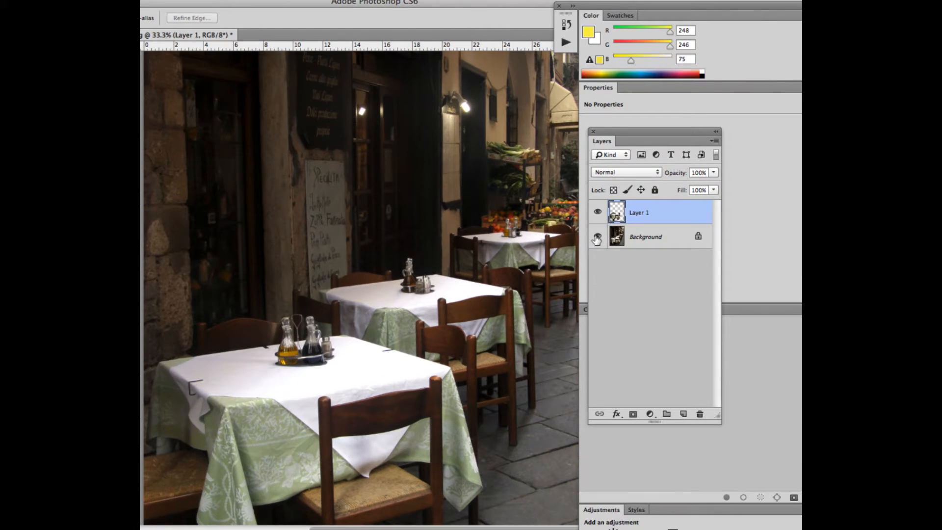
{"action": "left_click", "coordinate": [596, 238]}
{"action": "scroll", "coordinate": [536, 248], "scroll_direction": "down", "scroll_amount": 5}
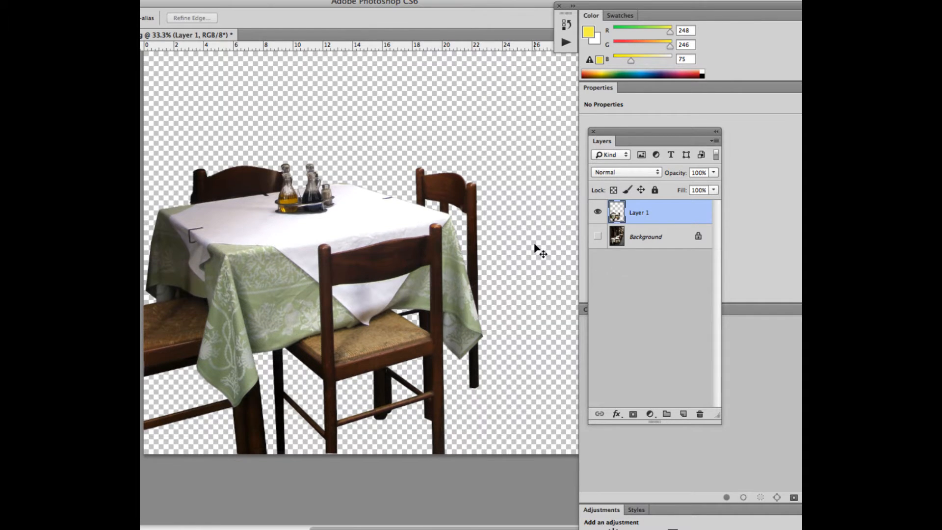
{"action": "key", "text": "super+minus"}
{"action": "scroll", "coordinate": [536, 248], "scroll_direction": "down", "scroll_amount": 1}
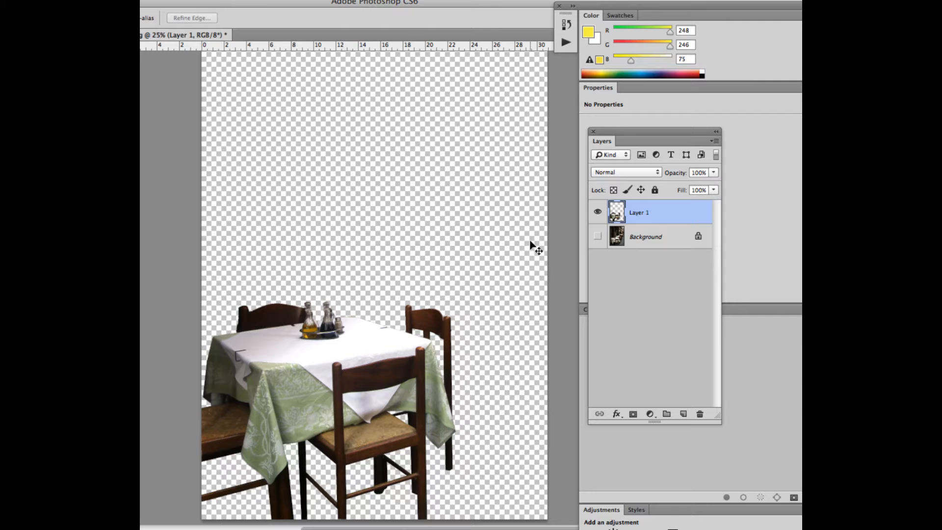
{"action": "key", "text": "super+minus"}
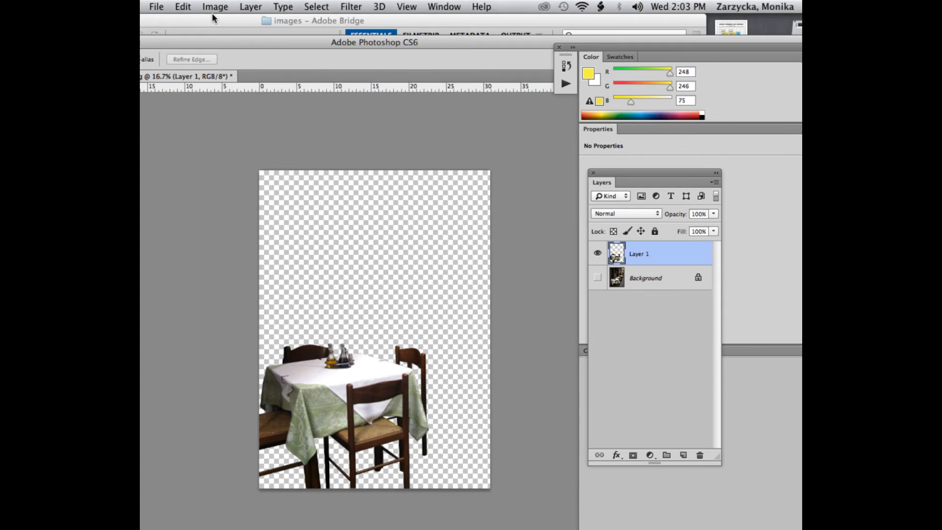
Shift the application window sideways to expose its title bar controls and both open document tabs
{"action": "left_click_drag", "start_coordinate": [237, 2], "coordinate": [296, 5]}
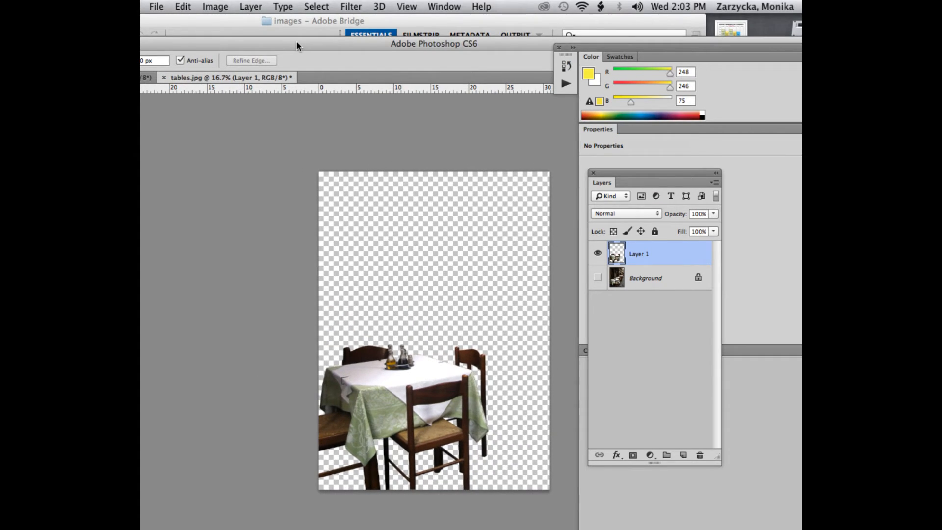
{"action": "left_click_drag", "start_coordinate": [297, 44], "coordinate": [450, 51]}
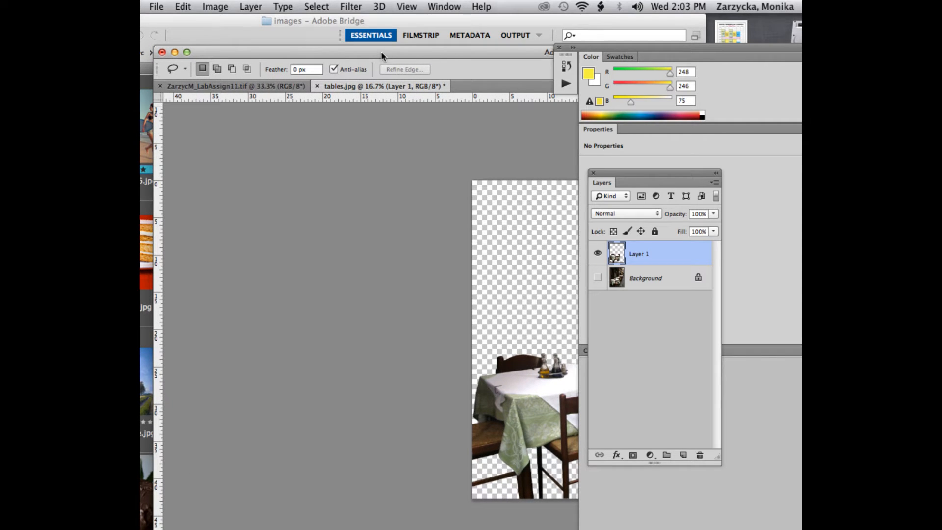
Float tables.jpg in its own window and copy the table cutout layer into the blue bubbles document with the Move tool
{"action": "left_click_drag", "start_coordinate": [338, 86], "coordinate": [377, 33]}
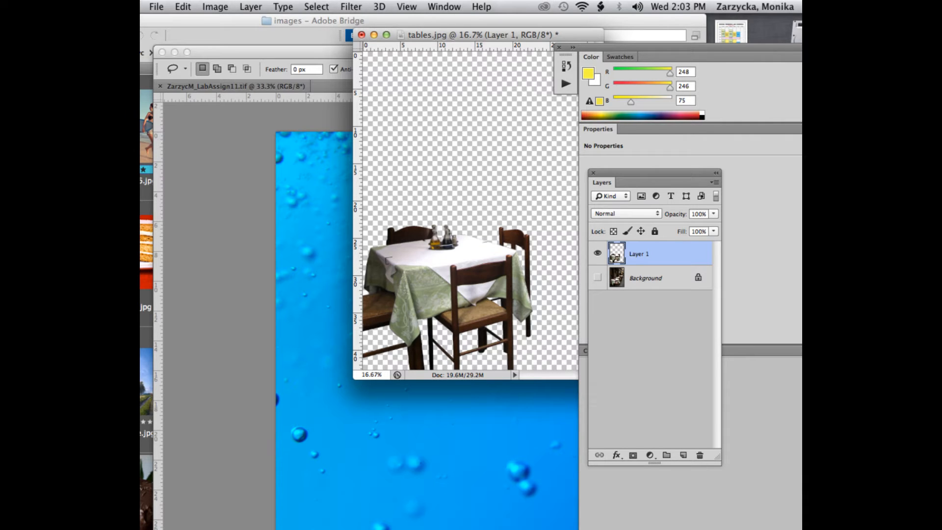
{"action": "key", "text": "v"}
{"action": "mouse_move", "coordinate": [466, 270]}
{"action": "left_mouse_down"}
{"action": "mouse_move", "coordinate": [309, 252]}
{"action": "mouse_move", "coordinate": [325, 244]}
{"action": "mouse_move", "coordinate": [498, 292]}
{"action": "left_mouse_up"}
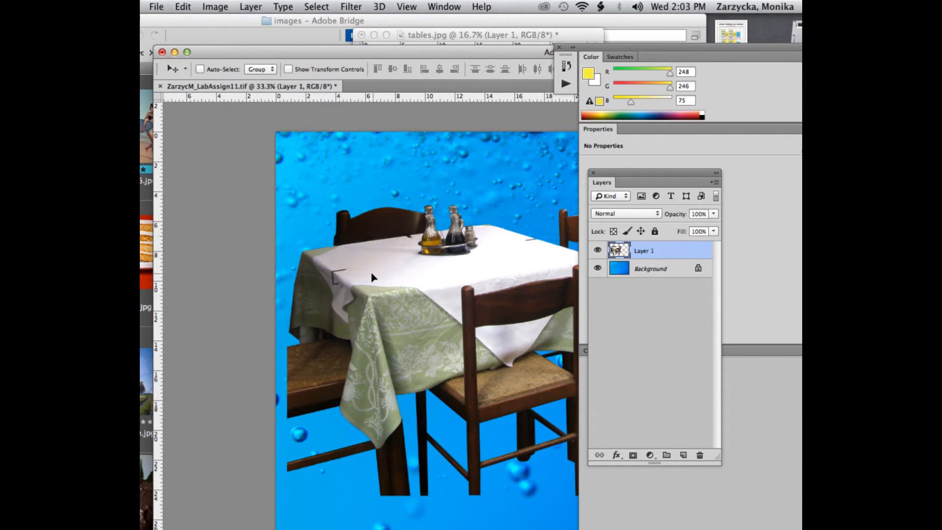
Position the table cutout at the lower-left corner of the blue bubbles background so that the chair and table legs meet the canvas edges
{"action": "left_click_drag", "start_coordinate": [370, 275], "coordinate": [355, 317]}
{"action": "key", "text": "super+minus"}
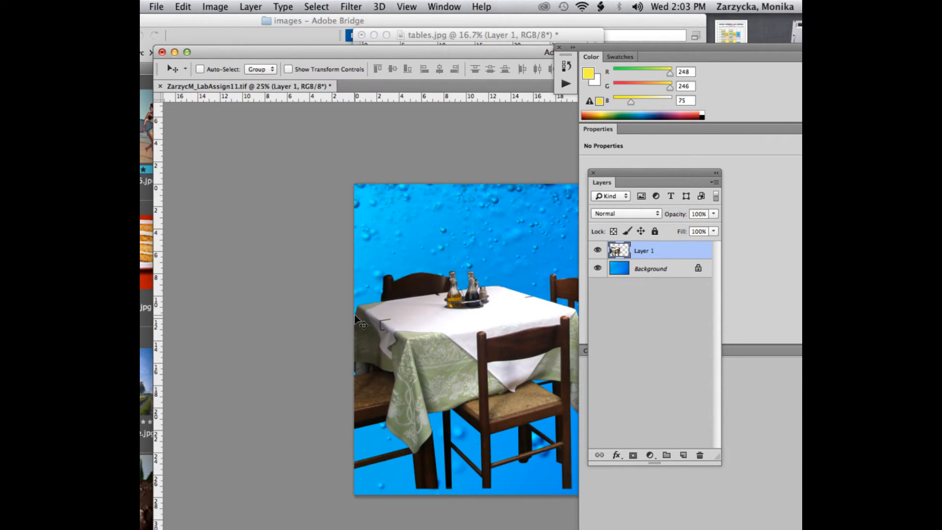
{"action": "left_click_drag", "start_coordinate": [411, 51], "coordinate": [313, 46]}
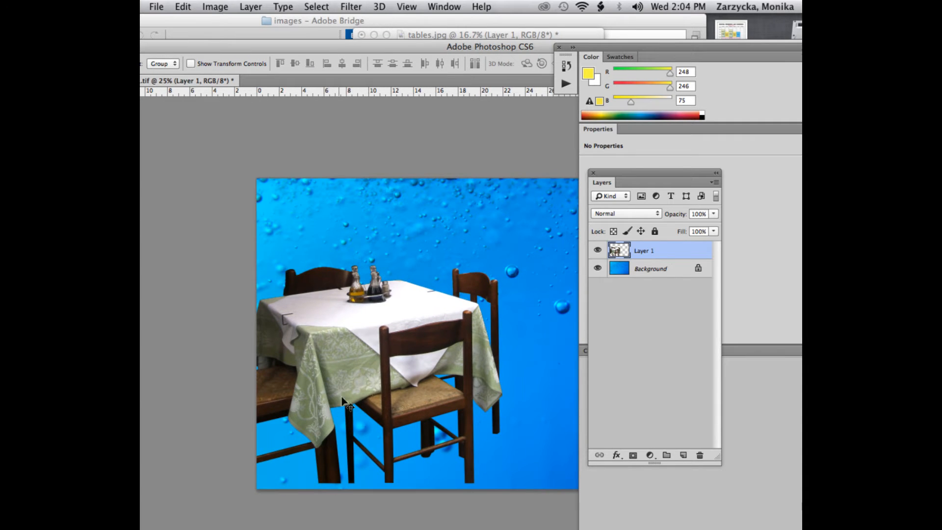
{"action": "left_click_drag", "start_coordinate": [342, 409], "coordinate": [338, 414]}
{"action": "left_click_drag", "start_coordinate": [425, 49], "coordinate": [447, 45]}
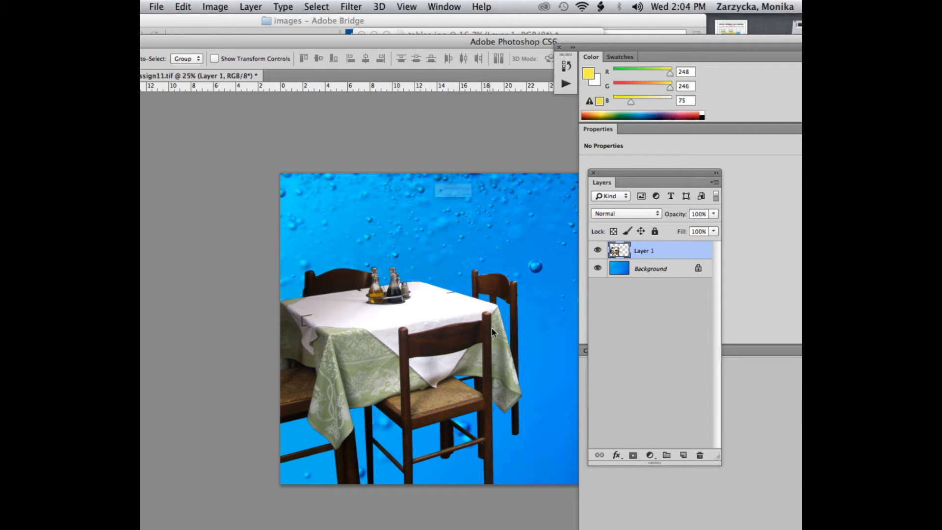
Delete the table cutout layer from the blue bubbles document
{"action": "key", "text": "super+w"}
{"action": "left_click", "coordinate": [497, 220]}
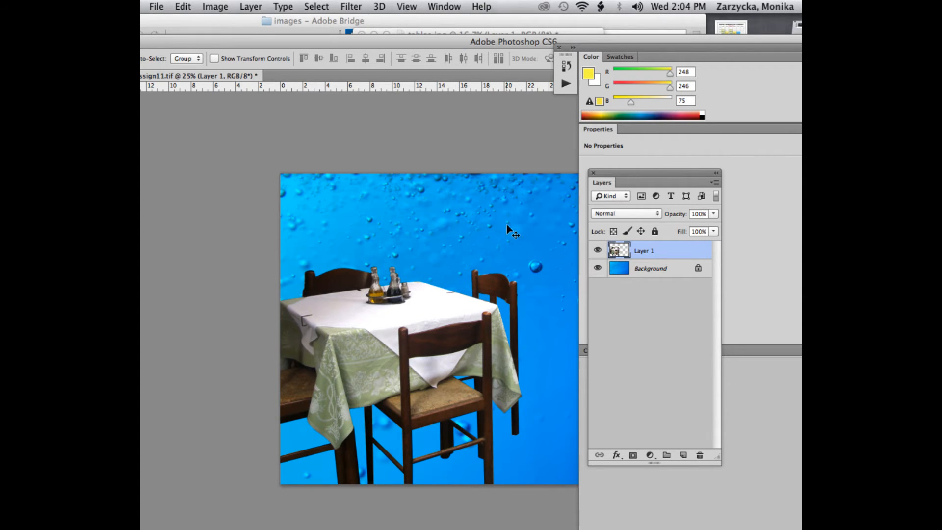
{"action": "left_click", "coordinate": [700, 456]}
{"action": "left_click", "coordinate": [559, 221]}
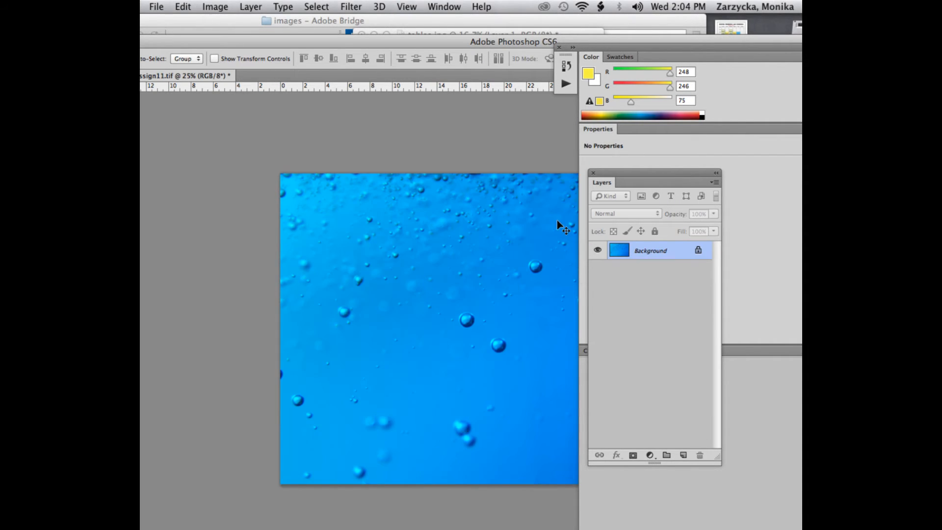
Bring the tables.jpg window to the front and examine the edges of the table and chair cutout at several magnifications
{"action": "left_click_drag", "start_coordinate": [368, 41], "coordinate": [367, 114]}
{"action": "left_click", "coordinate": [413, 79]}
{"action": "left_click_drag", "start_coordinate": [445, 30], "coordinate": [399, 49]}
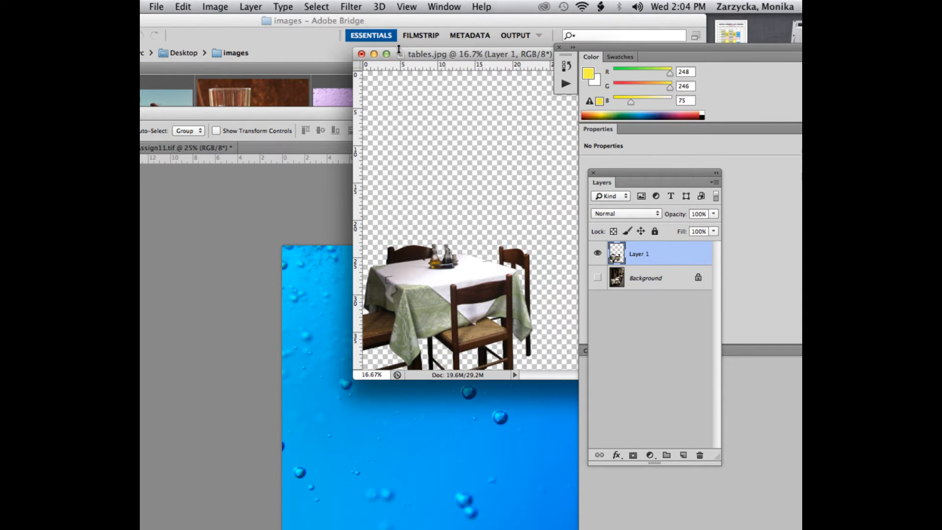
{"action": "key", "text": "super+plus"}
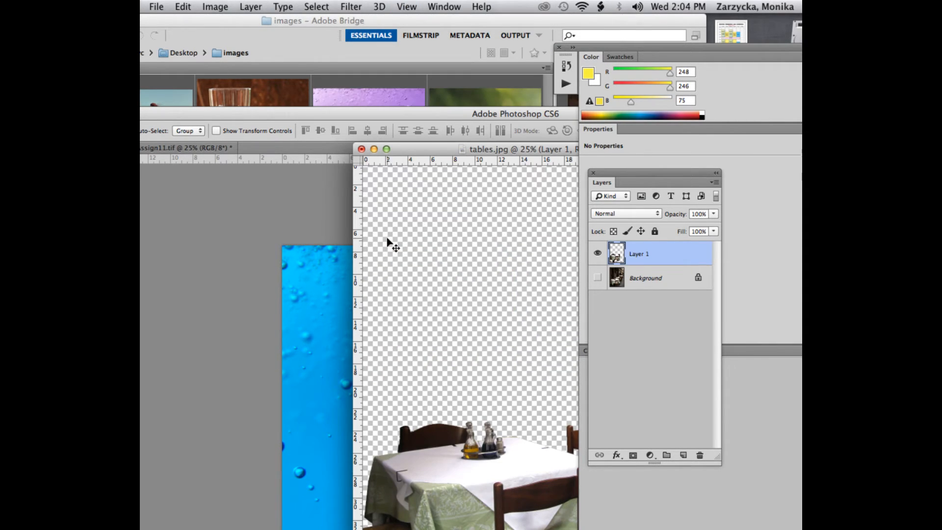
{"action": "left_click_drag", "start_coordinate": [432, 149], "coordinate": [385, 45]}
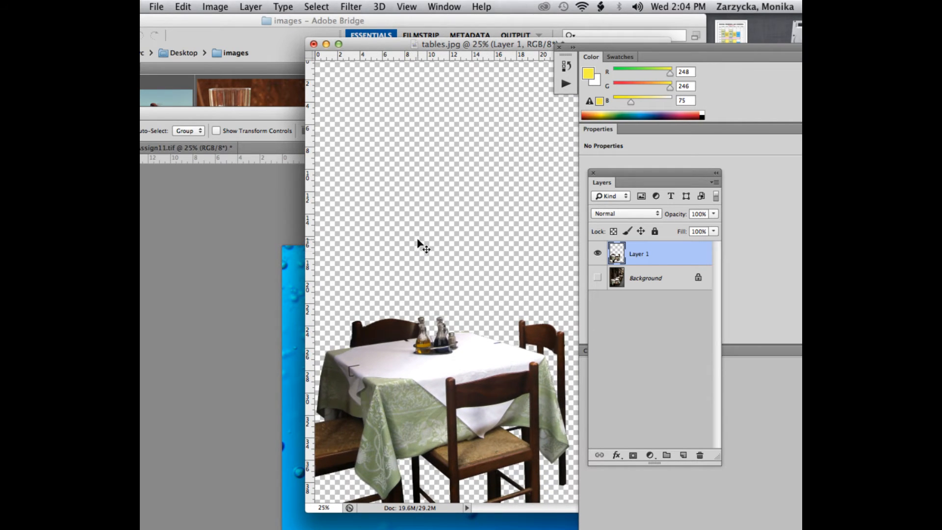
{"action": "scroll", "coordinate": [417, 240], "scroll_direction": "down", "scroll_amount": 2}
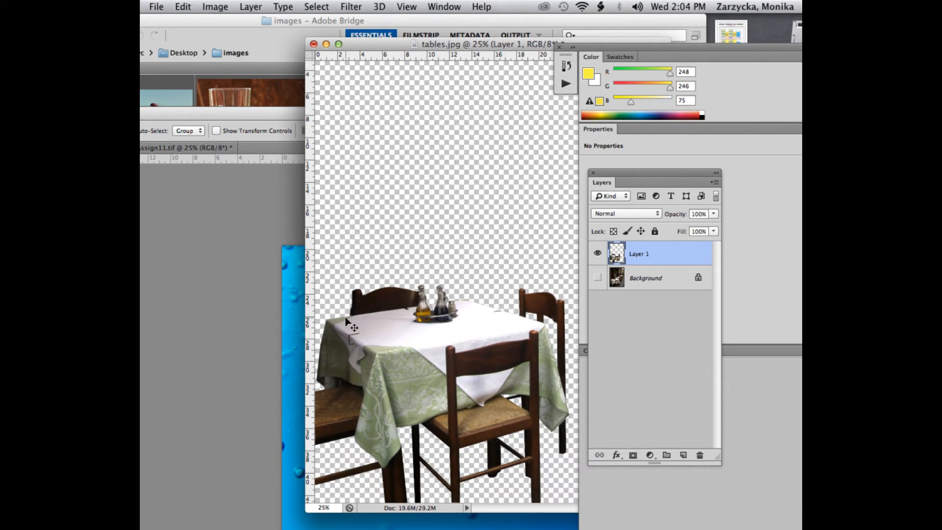
{"action": "key", "text": "super+equal"}
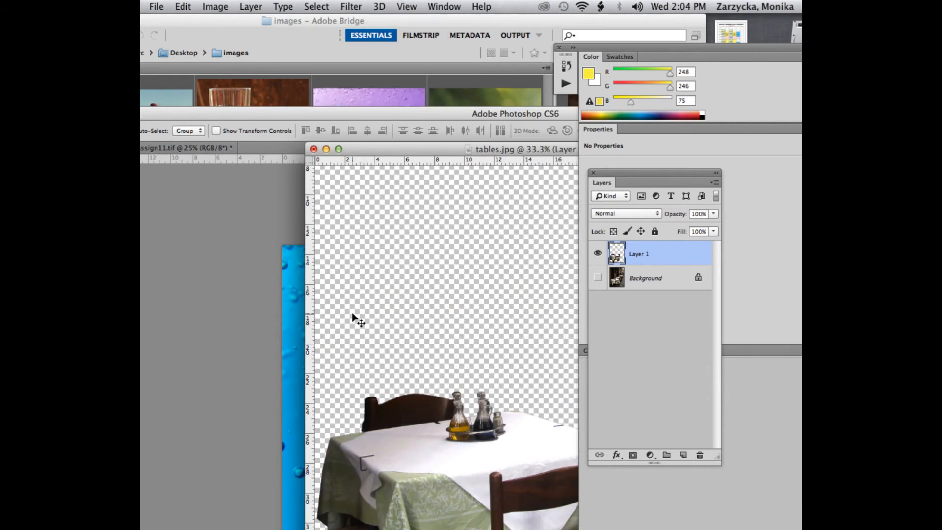
{"action": "scroll", "coordinate": [366, 351], "scroll_direction": "down", "scroll_amount": 4}
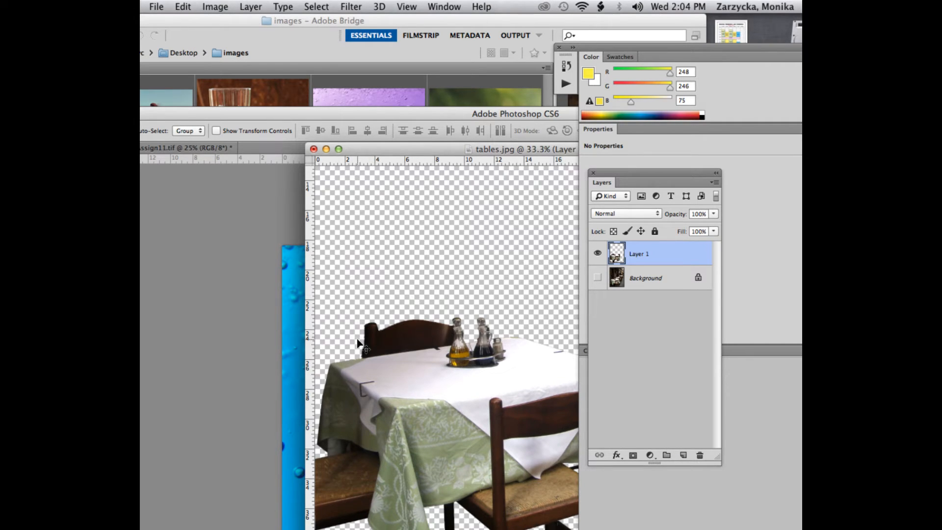
{"action": "key", "text": "super+minus"}
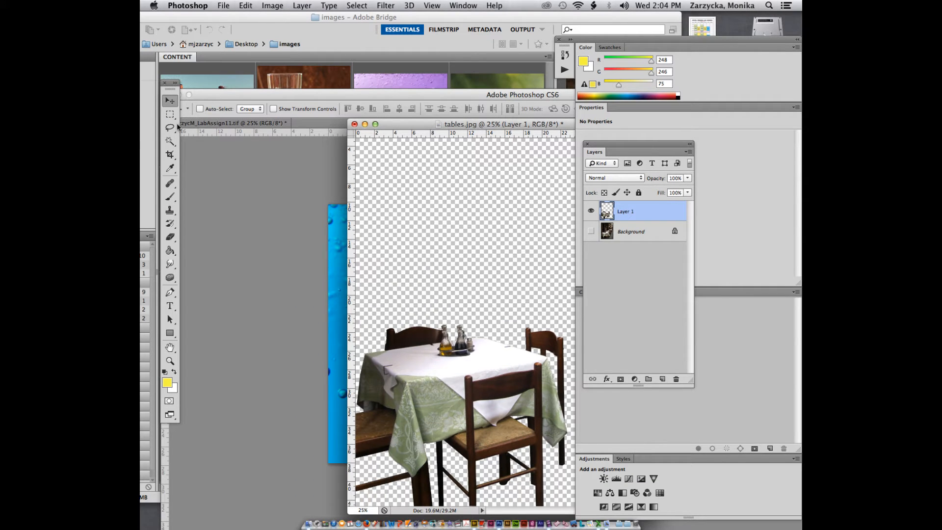
Erase the dark fringe beside the post of the chair behind the oil bottles with the 20-pixel Eraser
{"action": "left_click", "coordinate": [171, 237]}
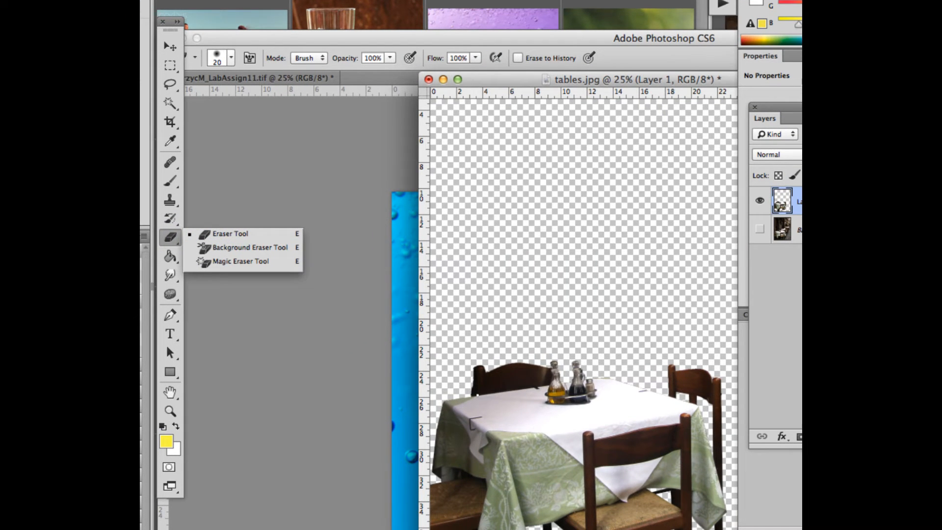
{"action": "left_click", "coordinate": [471, 387]}
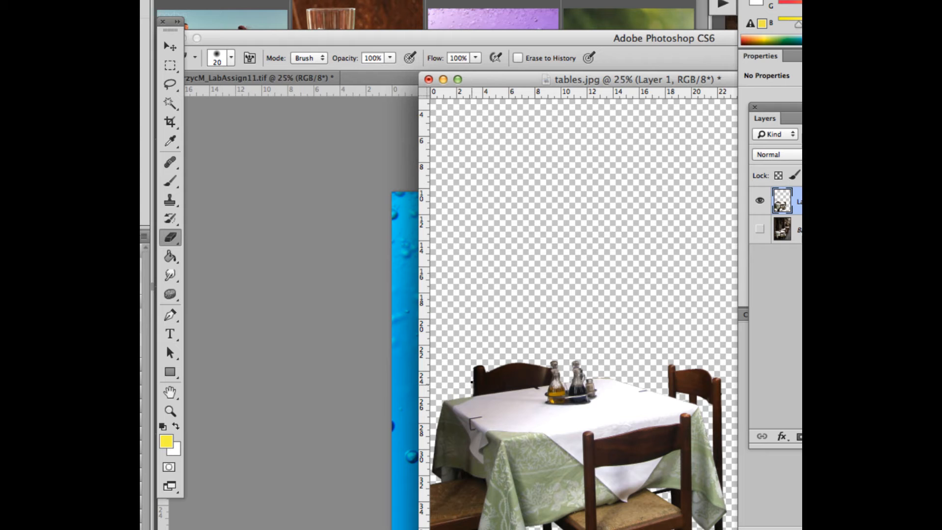
Enlarge and reposition the floating tables.jpg window so the whole table cutout fits in it at 25% magnification
{"action": "key", "text": "super+minus"}
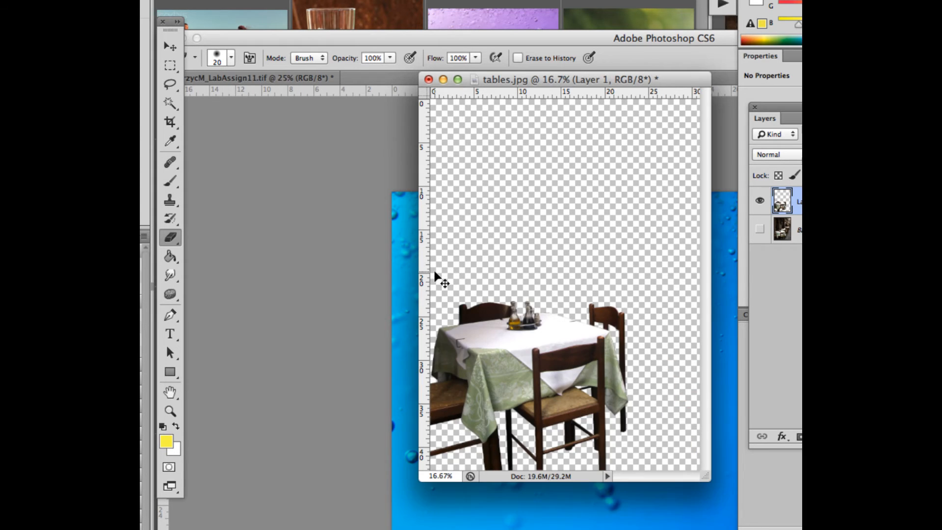
{"action": "left_click_drag", "start_coordinate": [573, 80], "coordinate": [418, 92]}
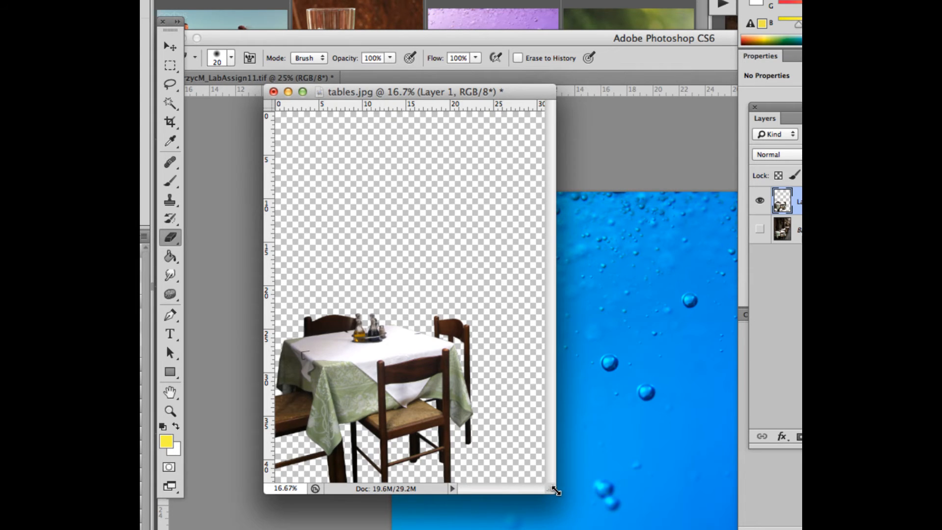
{"action": "left_click_drag", "start_coordinate": [551, 489], "coordinate": [643, 501]}
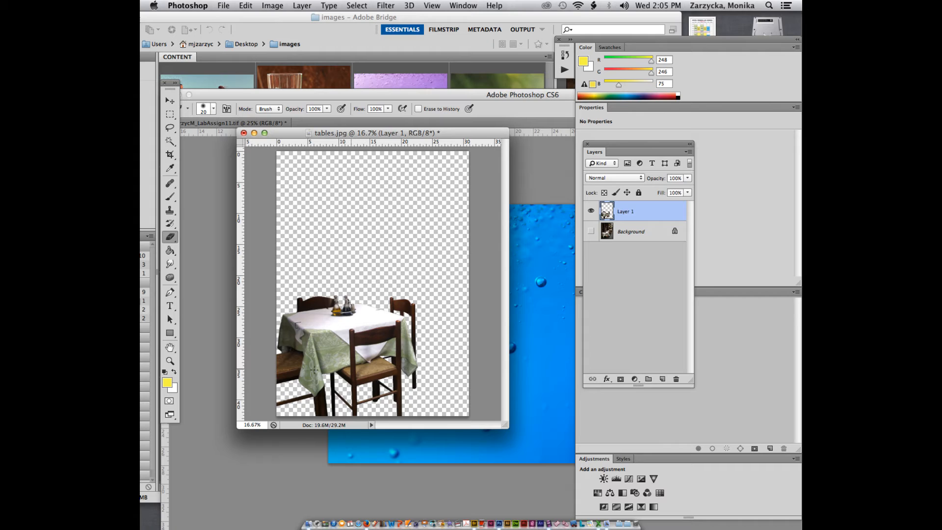
{"action": "left_click_drag", "start_coordinate": [505, 426], "coordinate": [575, 500]}
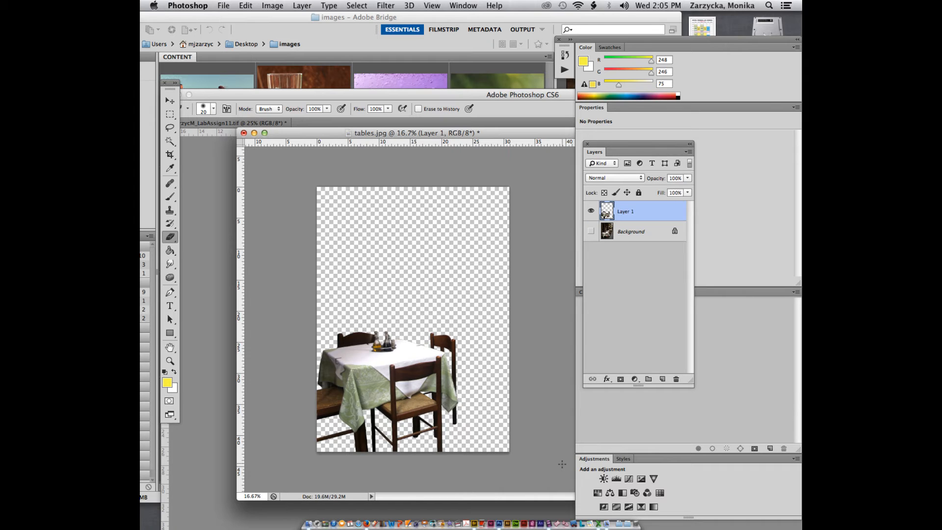
{"action": "key", "text": "super+plus"}
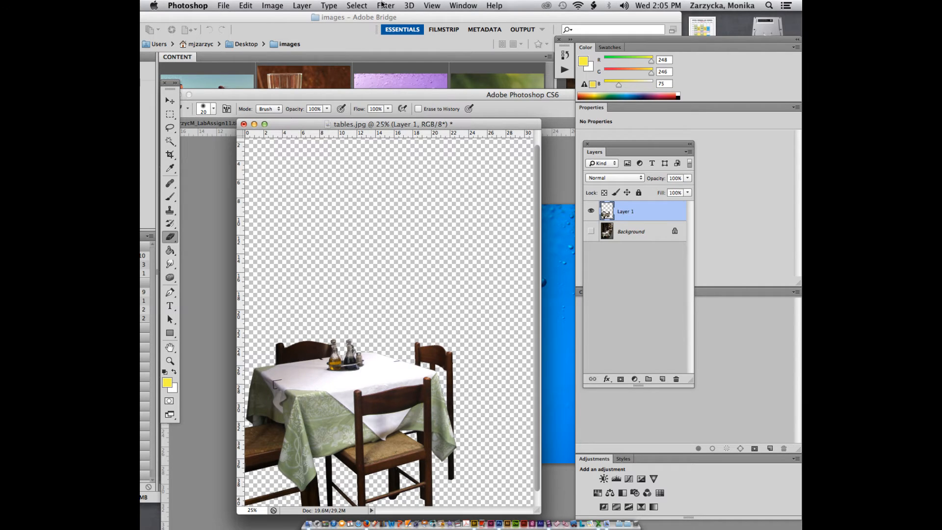
{"action": "left_click", "coordinate": [363, 4]}
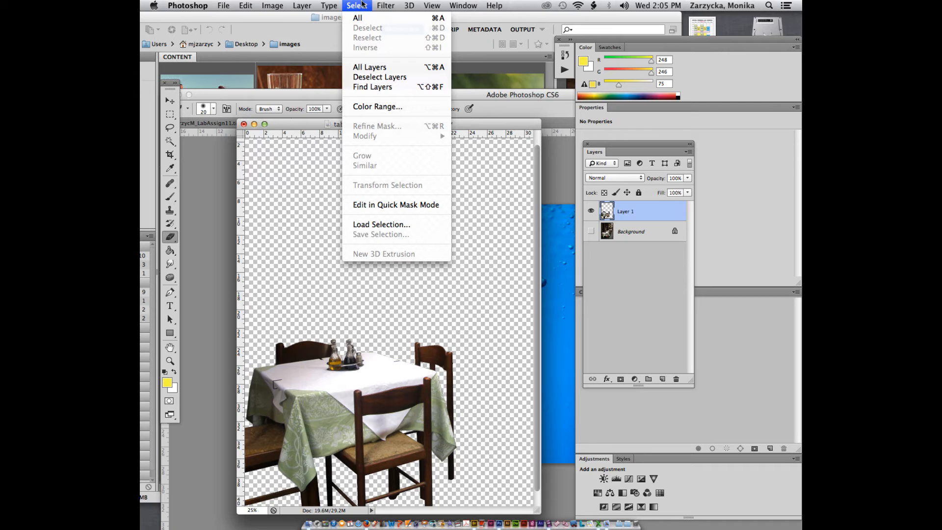
{"action": "left_click", "coordinate": [363, 4]}
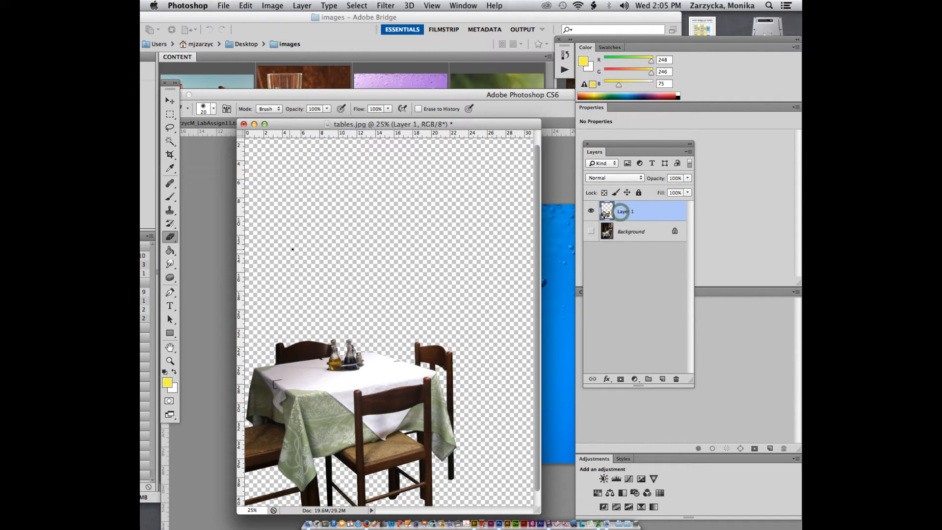
{"action": "left_click", "coordinate": [170, 100]}
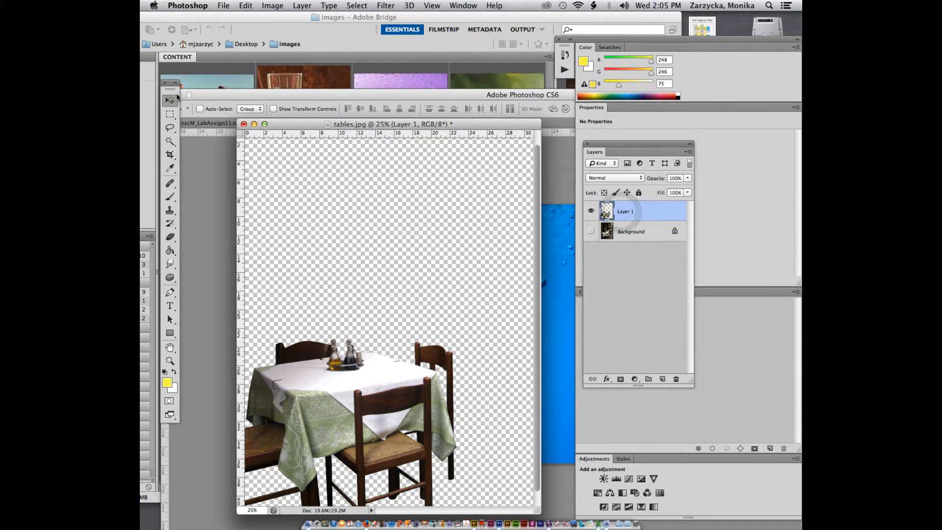
{"action": "left_click", "coordinate": [354, 5]}
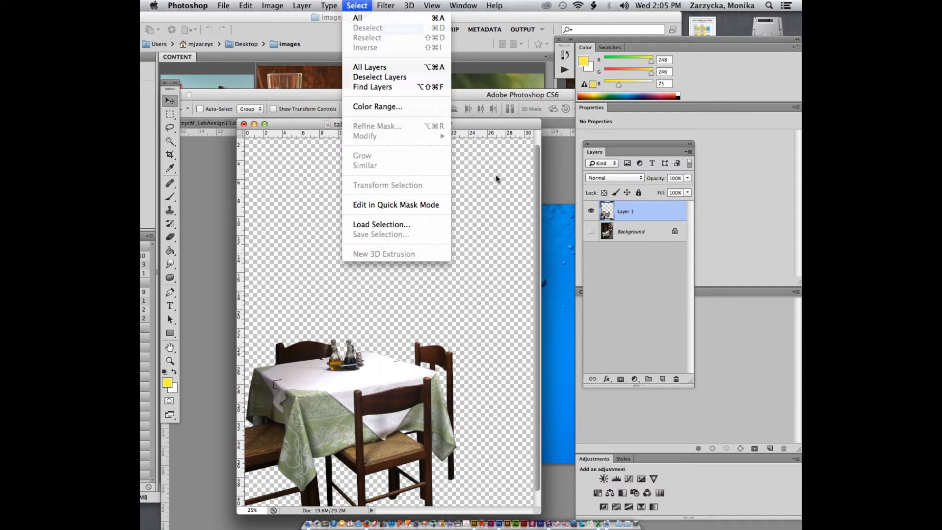
{"action": "left_click", "coordinate": [619, 236]}
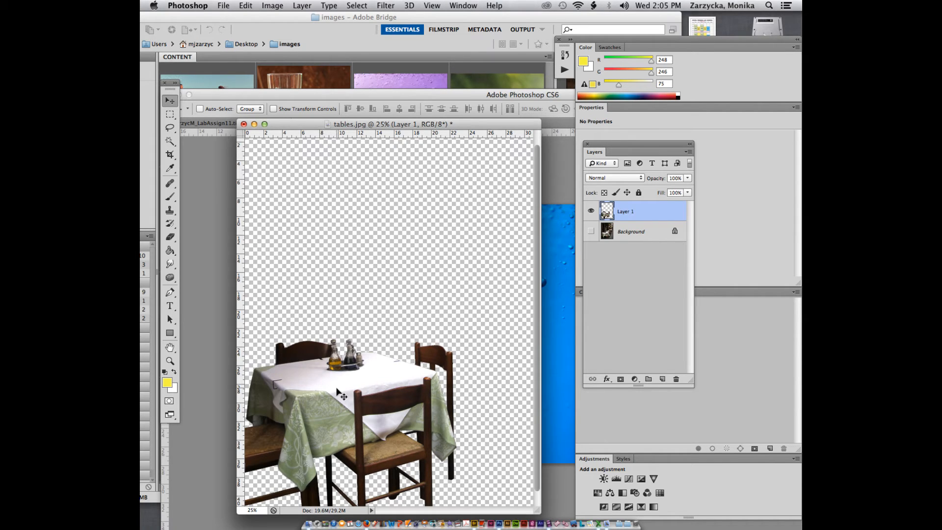
{"action": "left_click", "coordinate": [356, 5]}
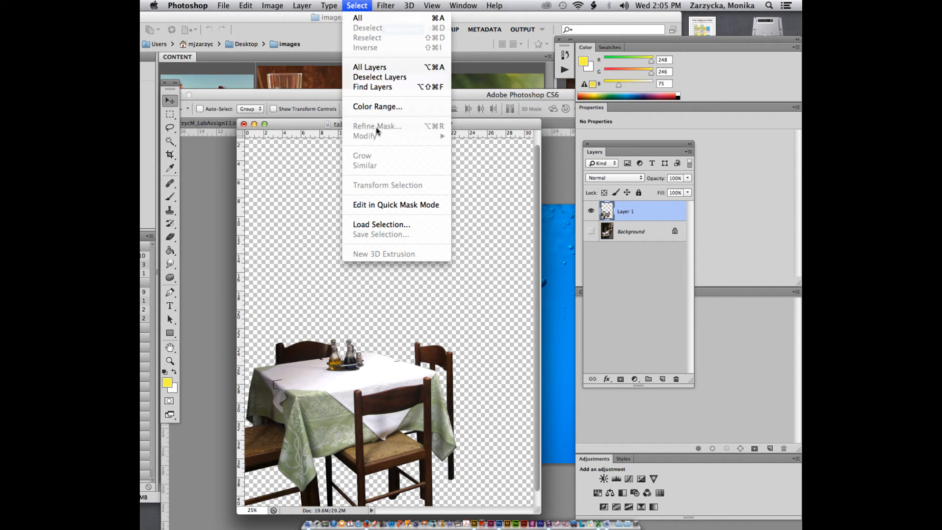
{"action": "left_click", "coordinate": [587, 224]}
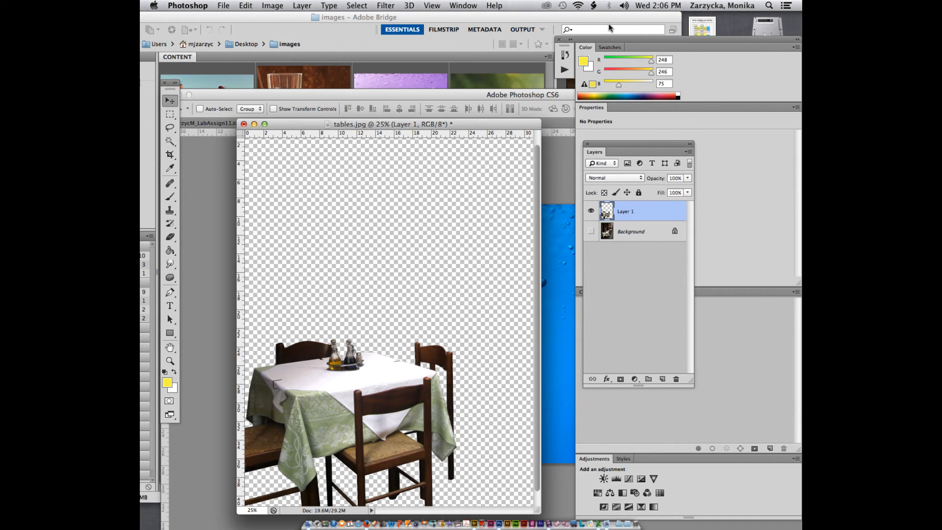
Revert tables.jpg to the last Lasso history state before Layer Via Copy and view the restored selection at 50% magnification
{"action": "left_click", "coordinate": [448, 5]}
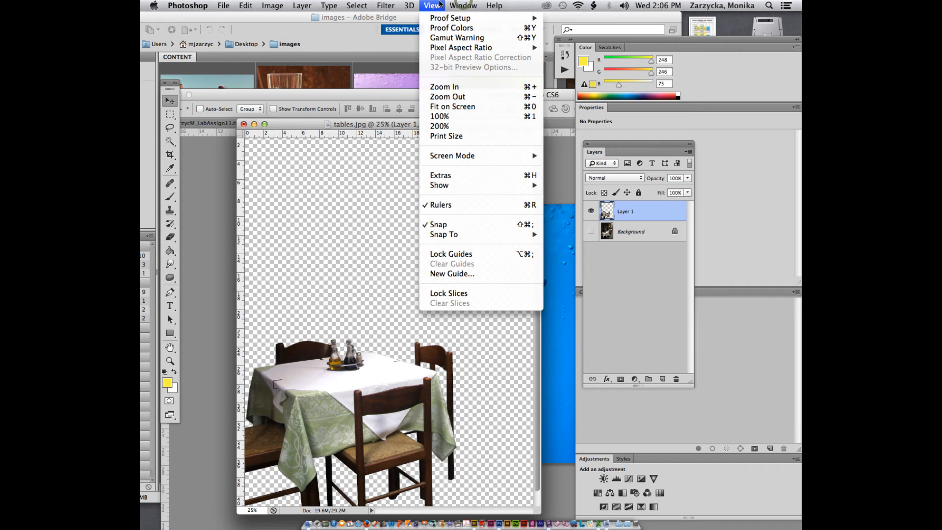
{"action": "left_click", "coordinate": [467, 175]}
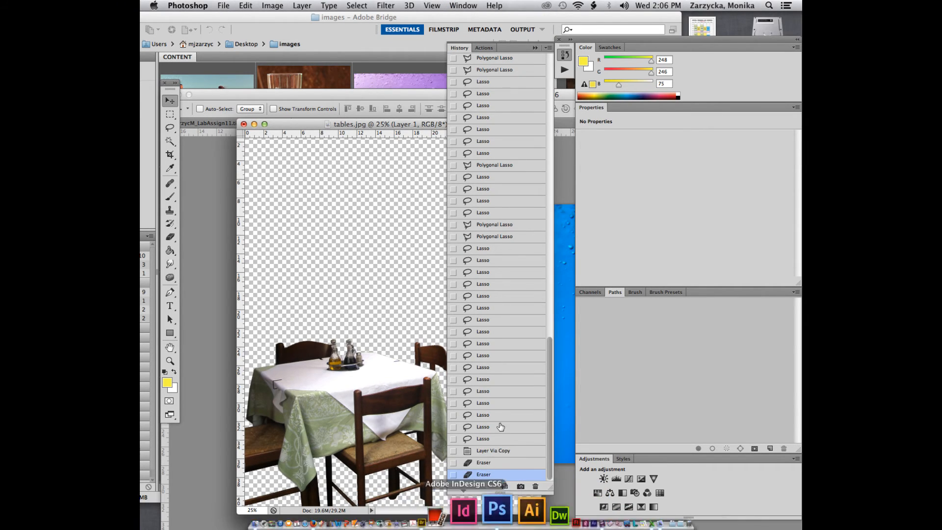
{"action": "left_click", "coordinate": [485, 462]}
{"action": "left_click", "coordinate": [489, 450]}
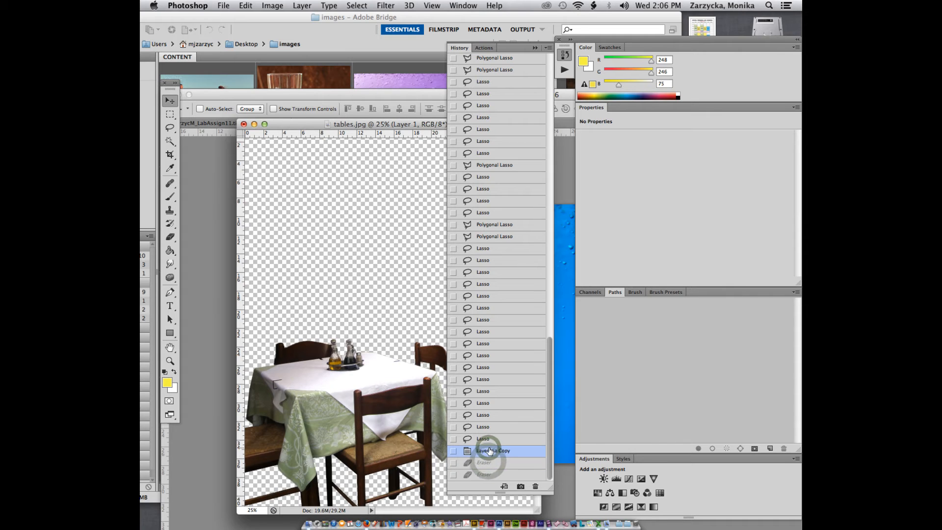
{"action": "left_click", "coordinate": [488, 439]}
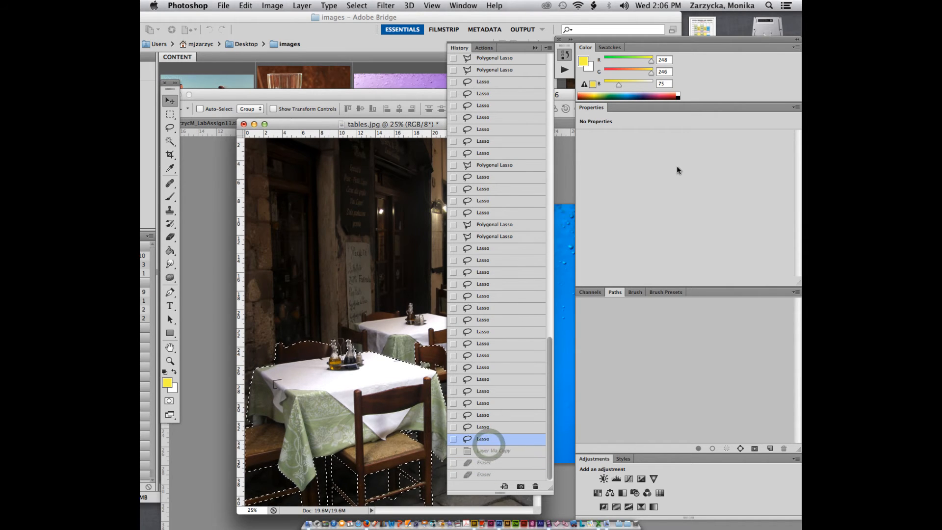
{"action": "left_click", "coordinate": [414, 123]}
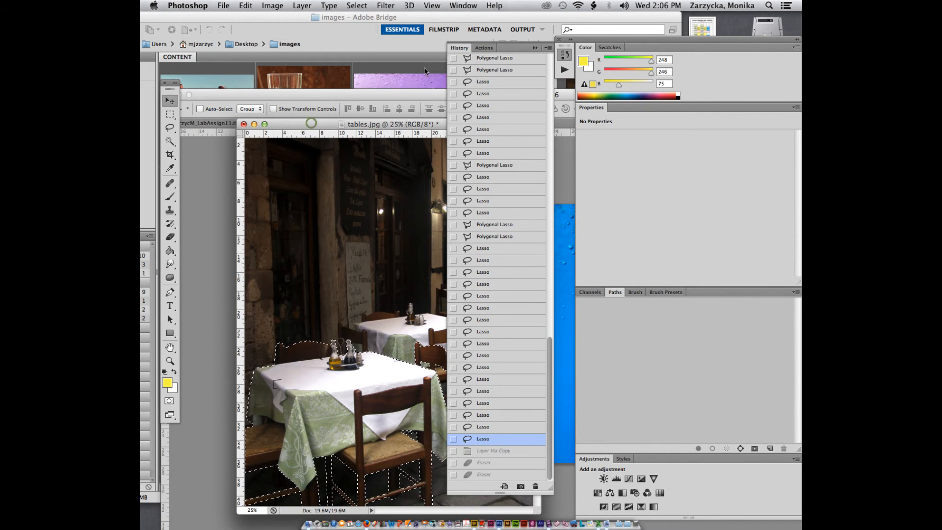
{"action": "left_click", "coordinate": [535, 46]}
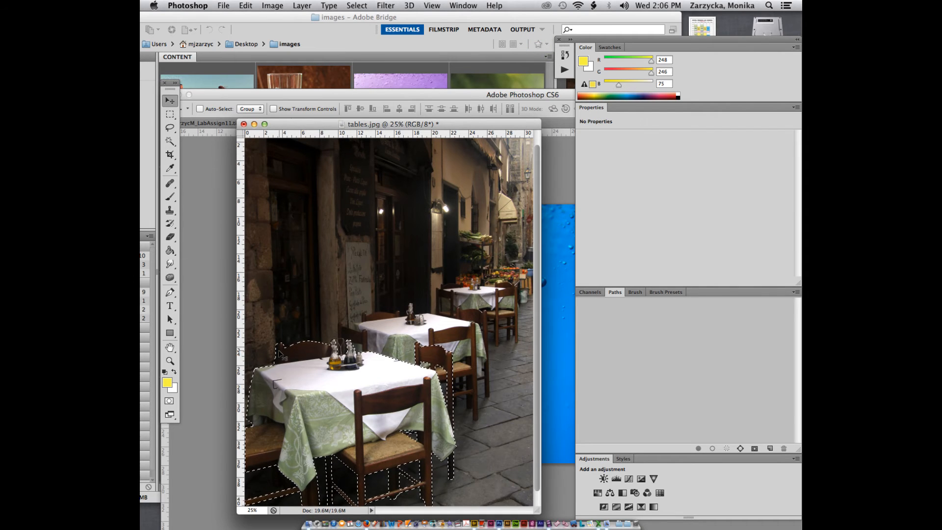
{"action": "key", "text": "super+plus"}
{"action": "key", "text": "super+plus"}
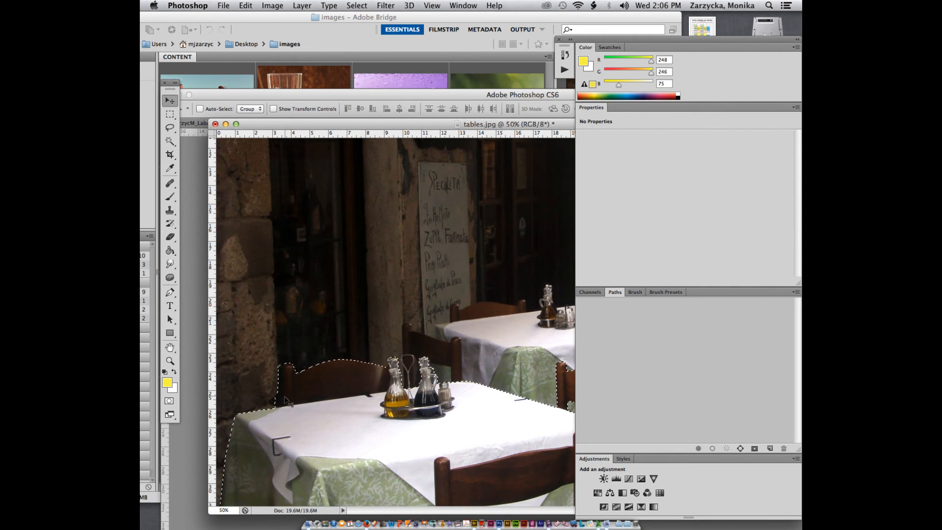
Touch up the Lasso selection along the post of the chair behind the table, adding a sliver and subtracting excess near the tablecloth
{"action": "key", "text": "l"}
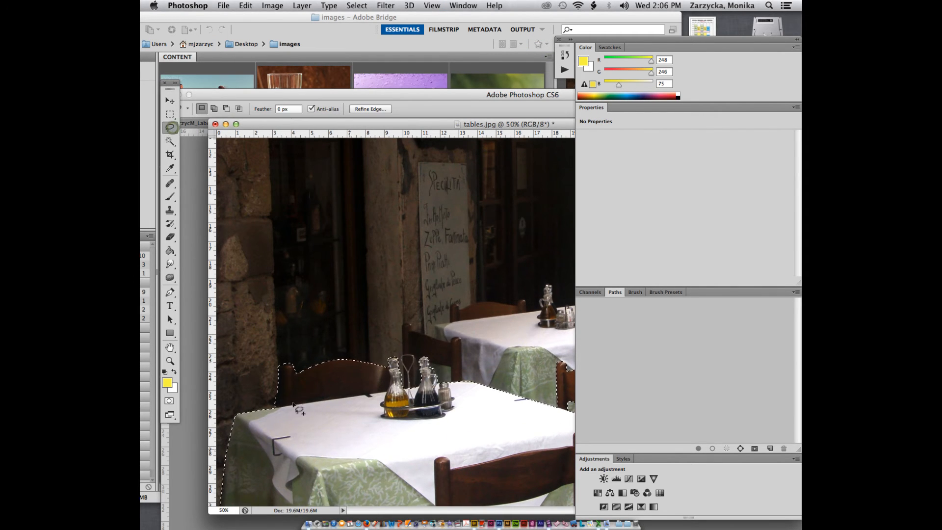
{"action": "mouse_move", "coordinate": [278, 390]}
{"action": "left_mouse_down"}
{"action": "mouse_move", "coordinate": [291, 351]}
{"action": "mouse_move", "coordinate": [274, 408]}
{"action": "mouse_move", "coordinate": [265, 394]}
{"action": "mouse_move", "coordinate": [279, 388]}
{"action": "mouse_move", "coordinate": [274, 409]}
{"action": "mouse_move", "coordinate": [284, 383]}
{"action": "left_mouse_up"}
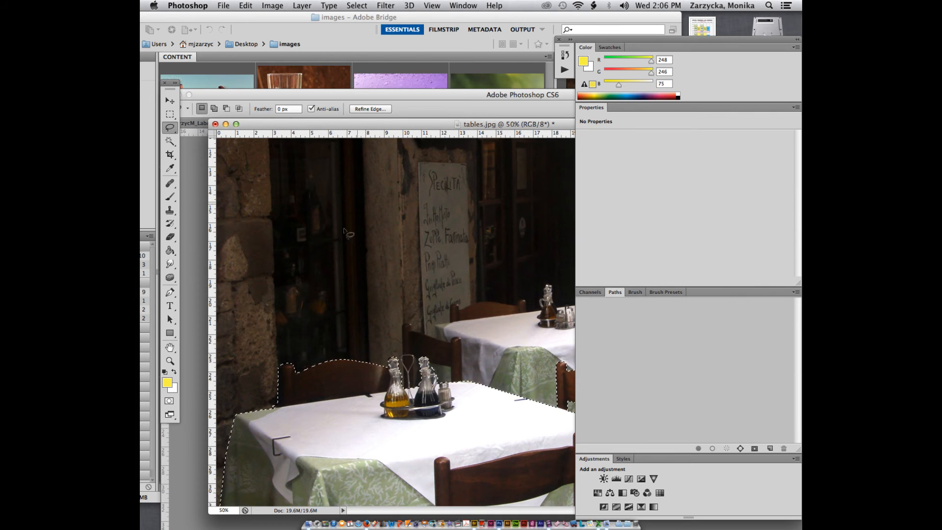
{"action": "key", "text": "alt"}
{"action": "left_click_drag", "start_coordinate": [273, 408], "coordinate": [277, 402]}
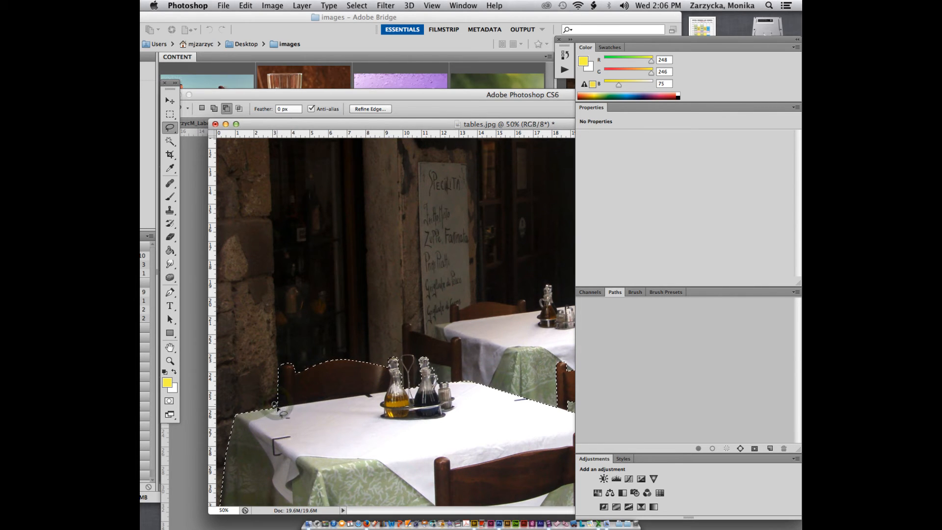
Refine the edge of the table selection with Smart Radius enabled and a radius of 1.5 px, output to Selection
{"action": "left_click", "coordinate": [360, 5]}
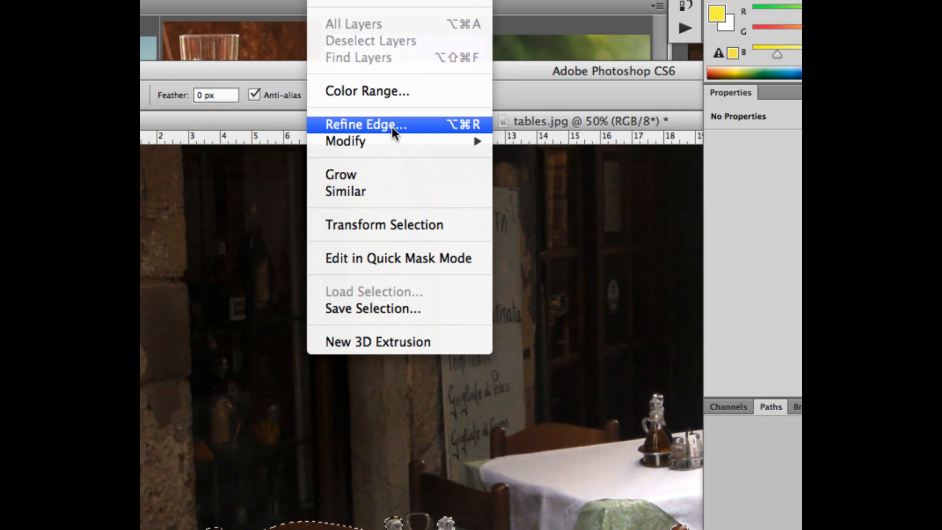
{"action": "left_click", "coordinate": [393, 128]}
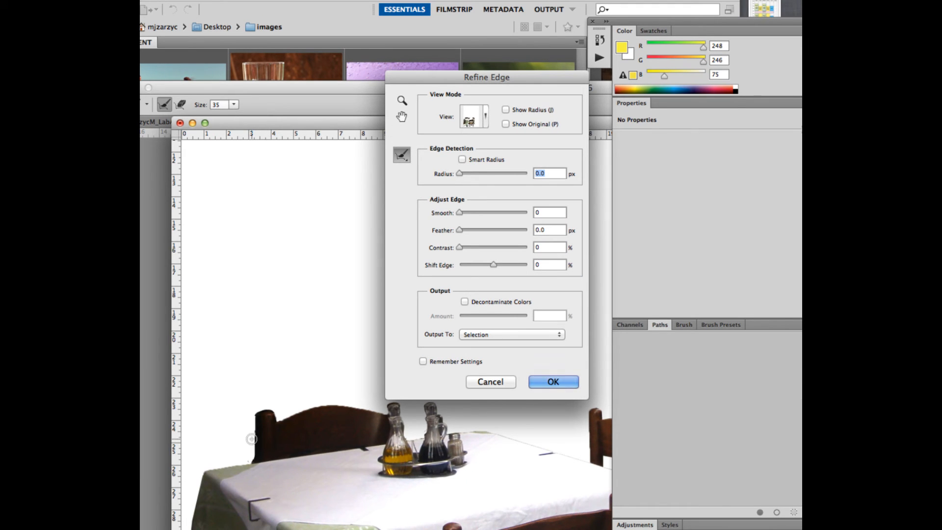
{"action": "scroll", "coordinate": [254, 422], "scroll_direction": "down", "scroll_amount": 1}
{"action": "scroll", "coordinate": [254, 423], "scroll_direction": "down", "scroll_amount": 3}
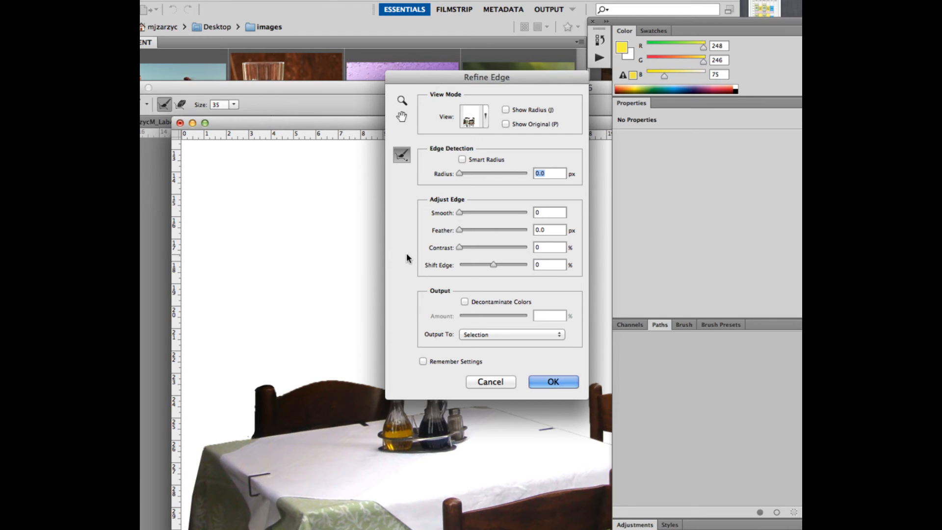
{"action": "key", "text": "alt"}
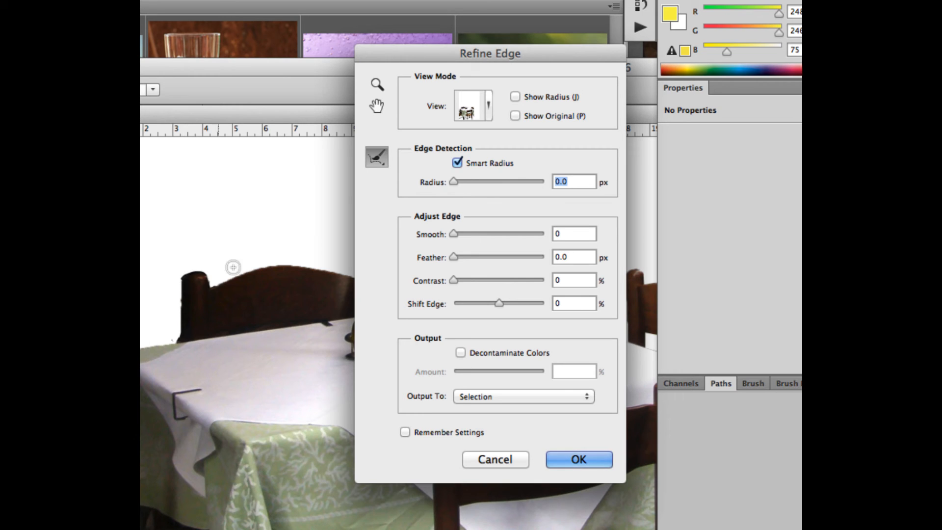
{"action": "left_click_drag", "start_coordinate": [454, 182], "coordinate": [461, 185]}
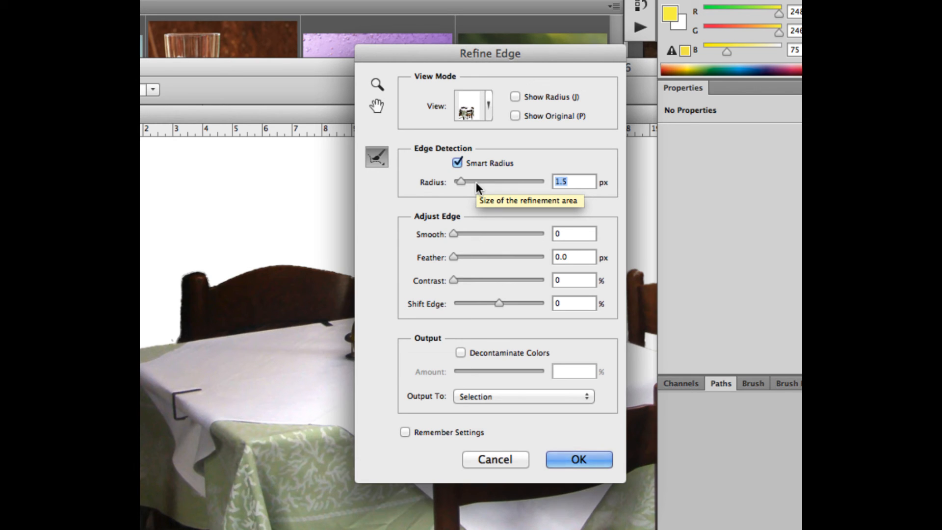
{"action": "left_click", "coordinate": [601, 457]}
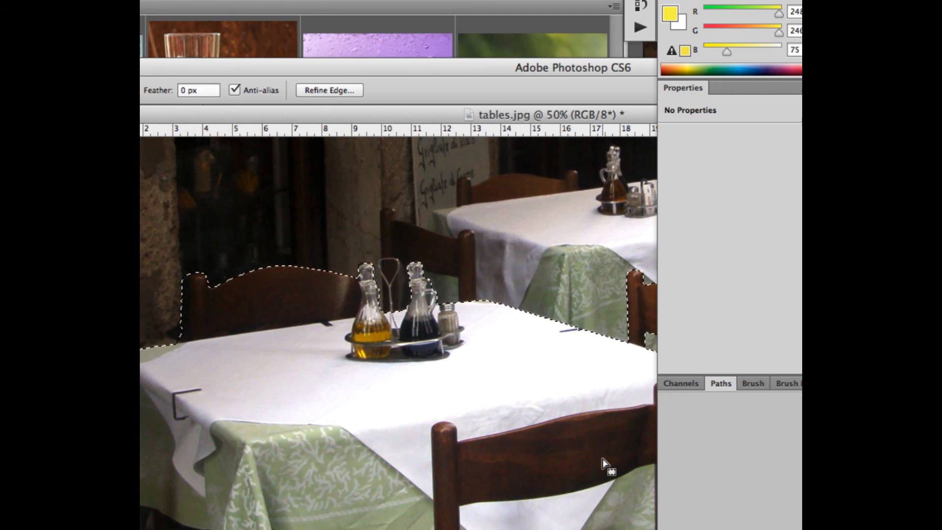
Show the Layers panel, copy the selected table and chairs to a new layer, and hide the Background layer
{"action": "key", "text": "ctrl+minus"}
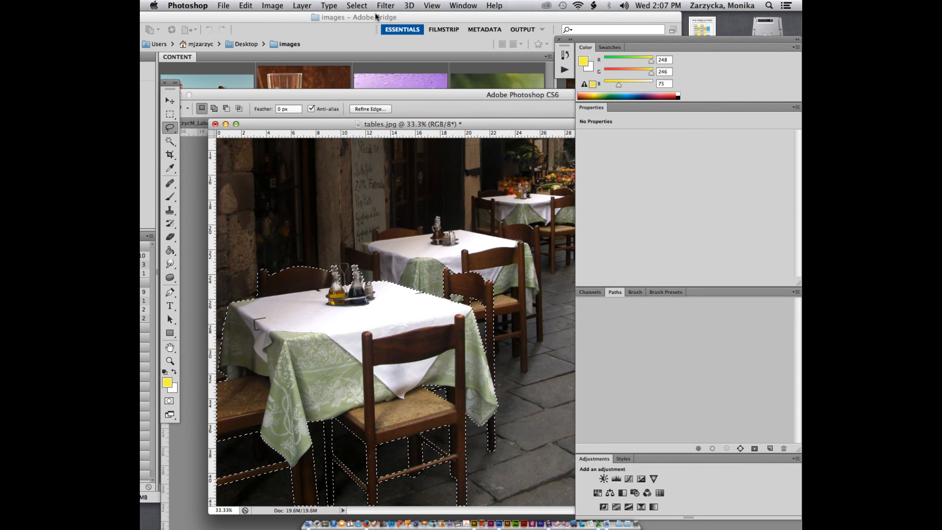
{"action": "left_click", "coordinate": [471, 126]}
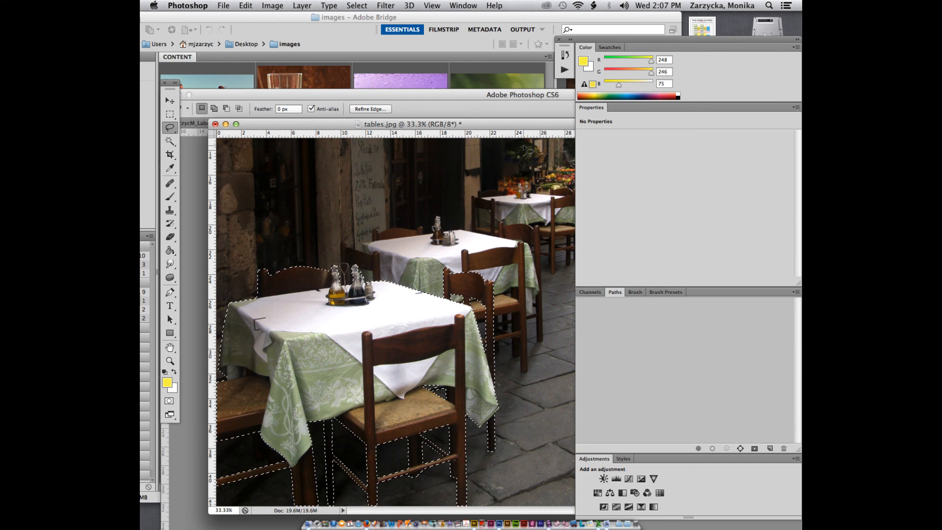
{"action": "left_click", "coordinate": [457, 4]}
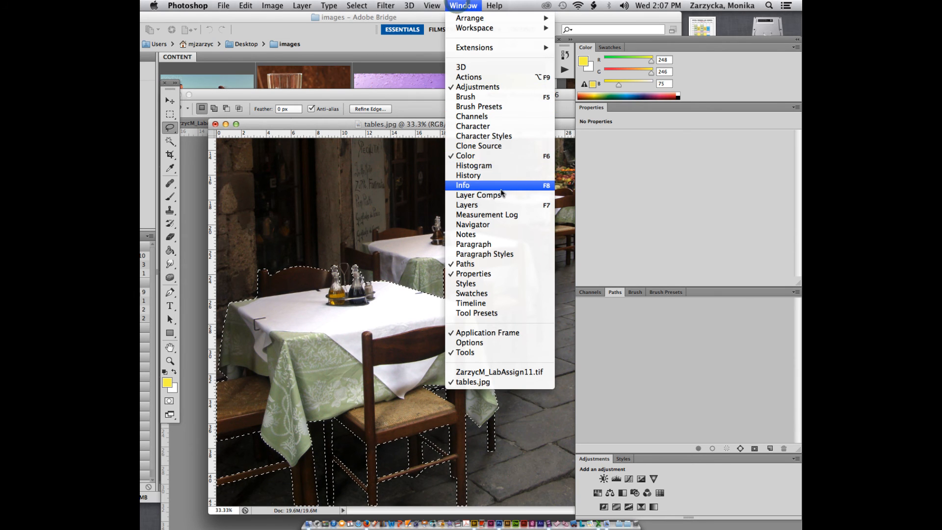
{"action": "left_click", "coordinate": [493, 202]}
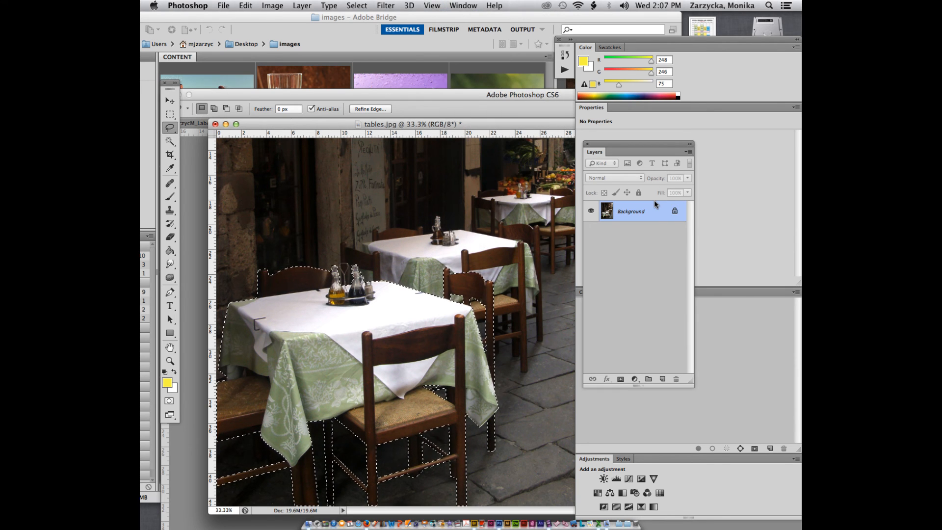
{"action": "key", "text": "super+j"}
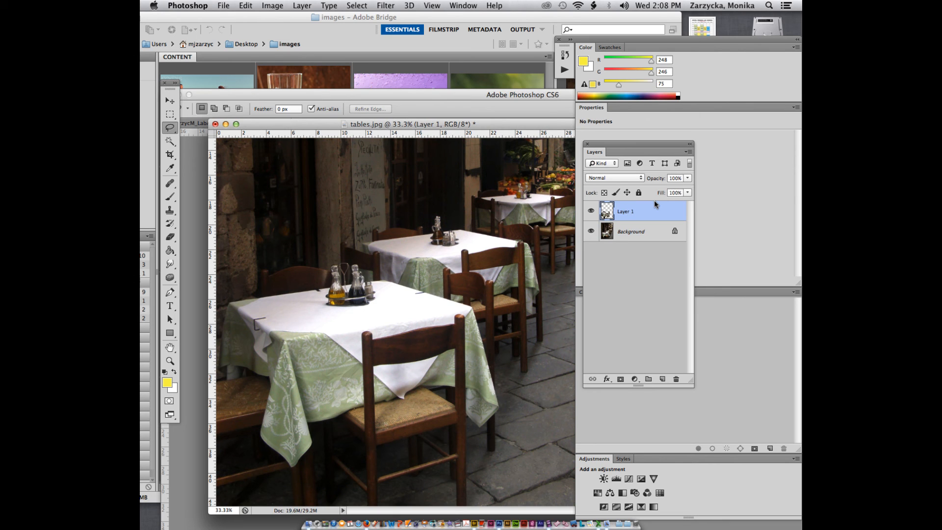
{"action": "left_click", "coordinate": [590, 232]}
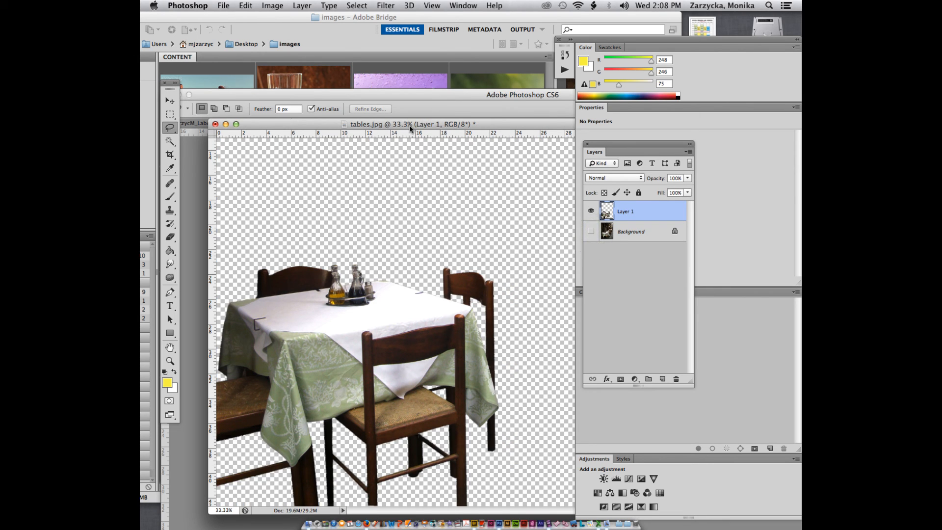
Move the table cutout layer from tables.jpg into the blue bubbles document and position it at the lower left of the background
{"action": "left_click_drag", "start_coordinate": [410, 129], "coordinate": [551, 94]}
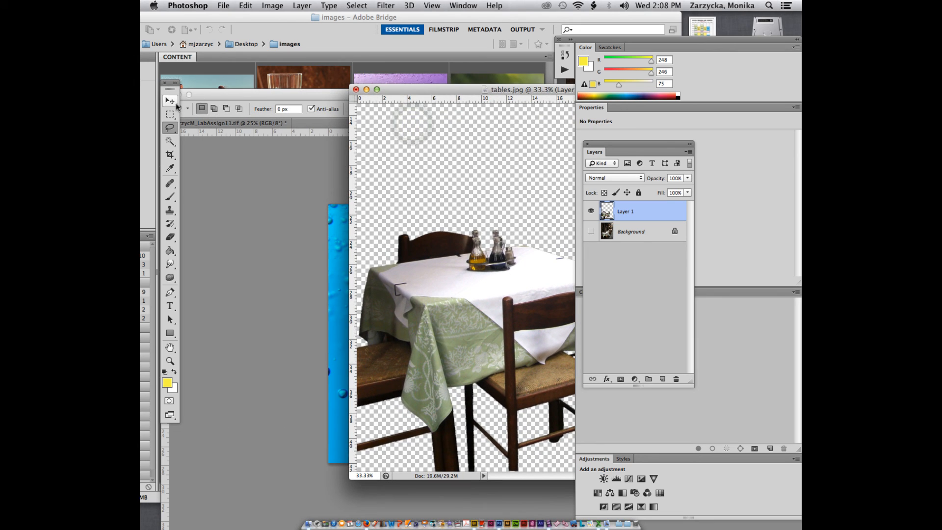
{"action": "left_click", "coordinate": [172, 102]}
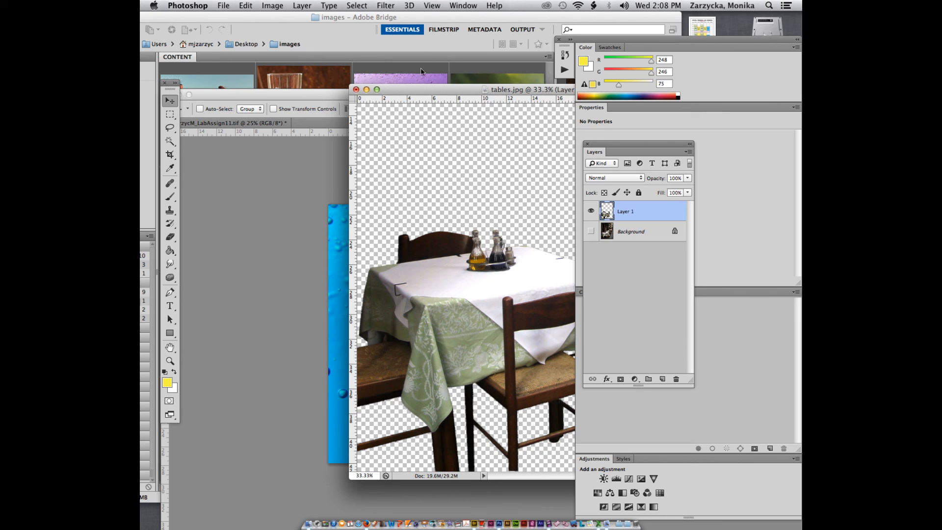
{"action": "left_click_drag", "start_coordinate": [434, 93], "coordinate": [488, 96]}
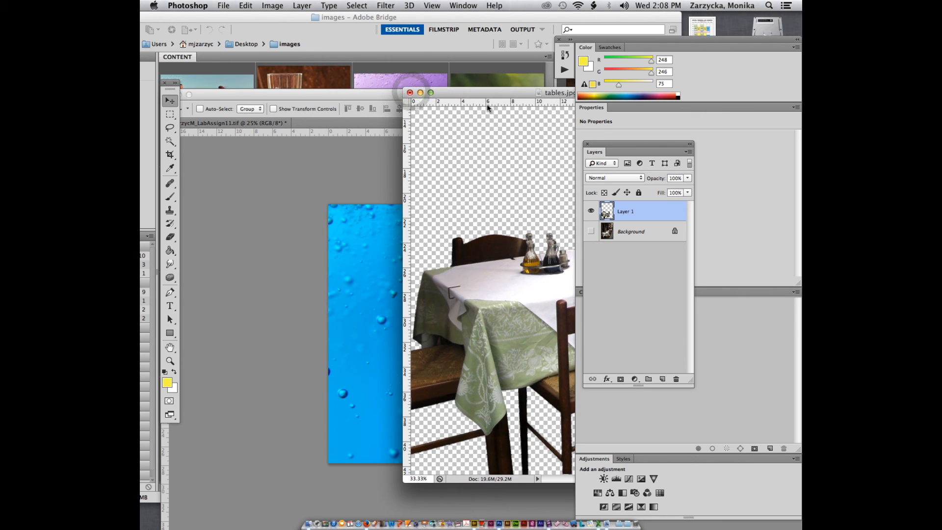
{"action": "left_click_drag", "start_coordinate": [391, 272], "coordinate": [387, 332]}
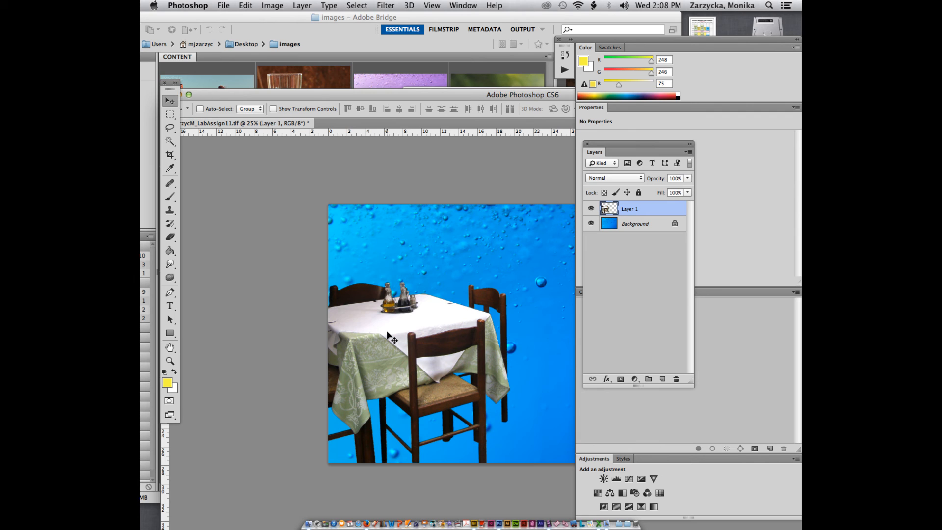
{"action": "left_click_drag", "start_coordinate": [387, 335], "coordinate": [414, 331]}
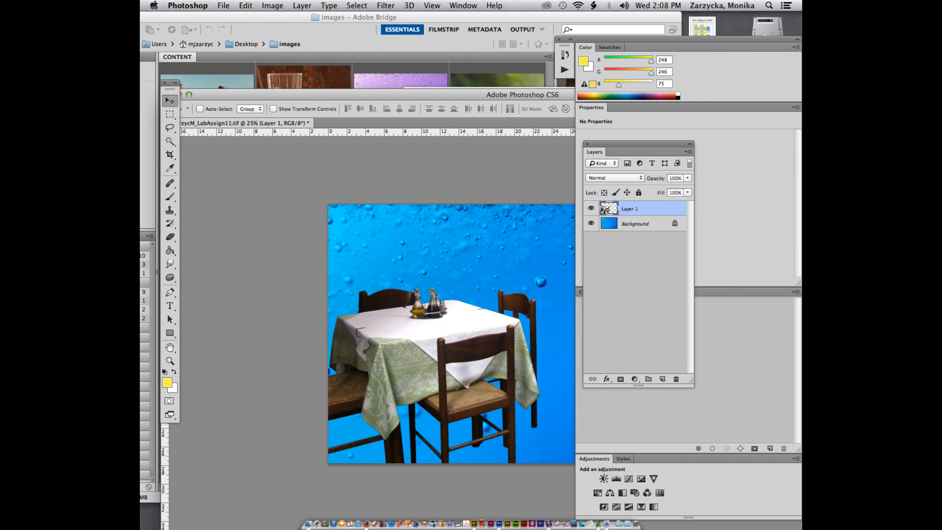